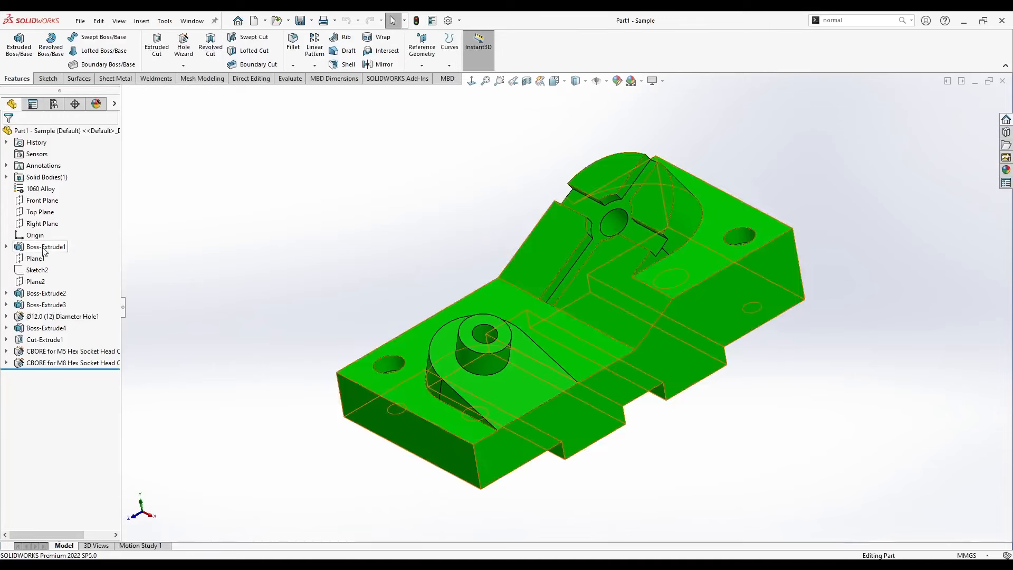
# Examine the sample part's features, including Cut-Extrude1, Plane1, Plane2 and the 12 mm diameter hole.
pyautogui.click(326, 249)
pyautogui.click(45, 339)
pyautogui.click(254, 268)
pyautogui.click(35, 258)
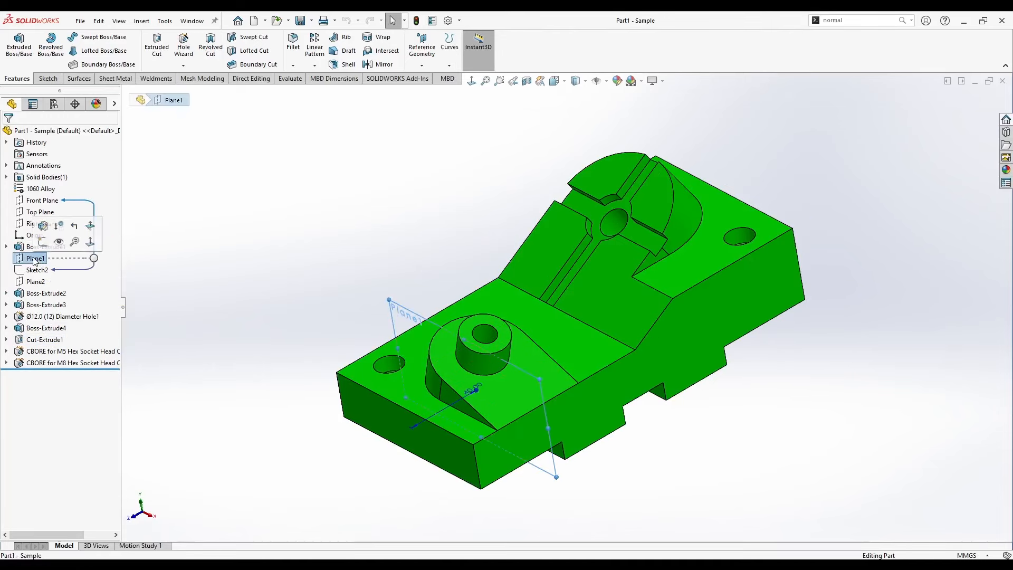
pyautogui.click(37, 283)
pyautogui.click(315, 265)
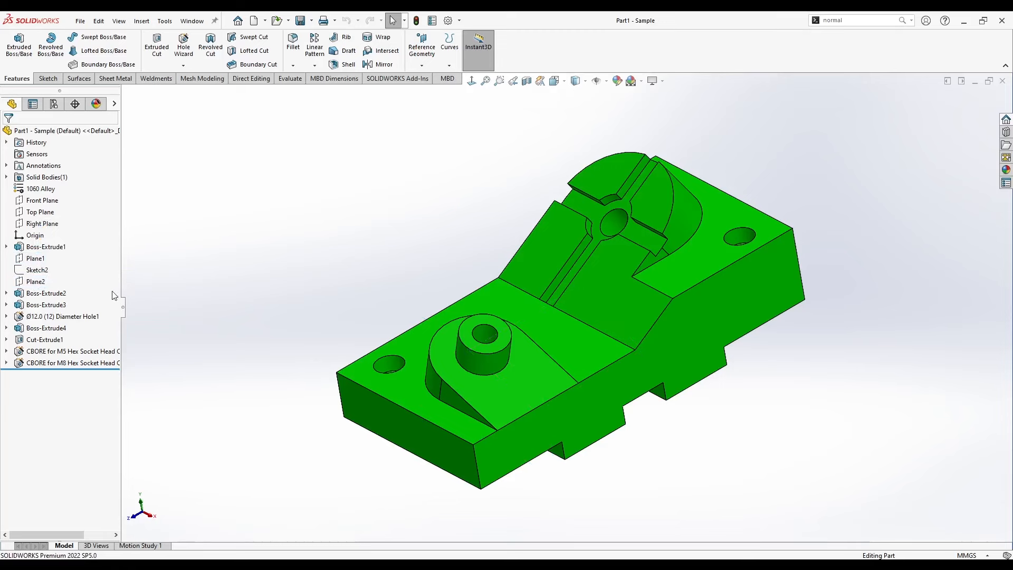
pyautogui.click(73, 319)
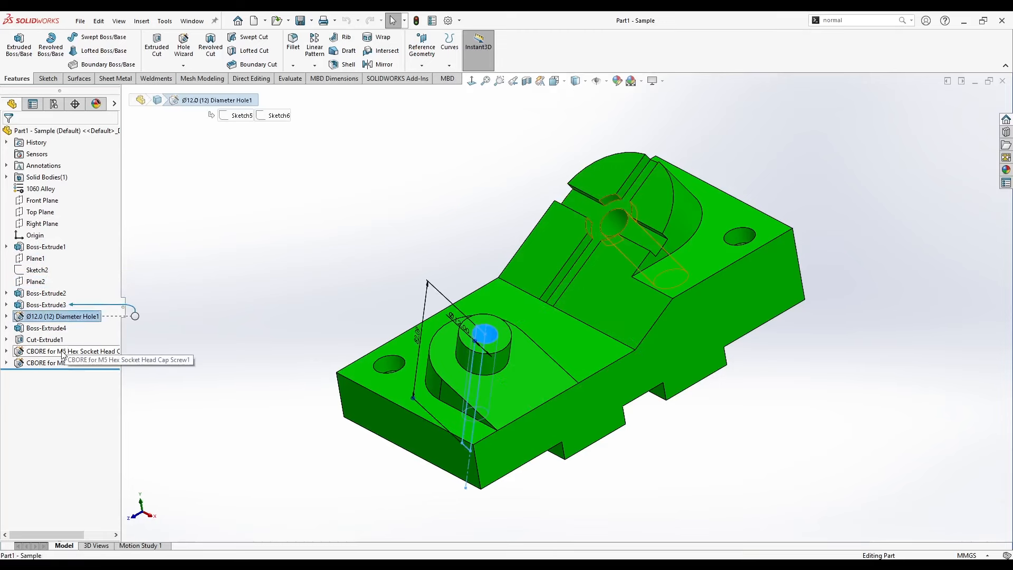
# Roll the sample part's history back to Boss-Extrude1, restore all features and inspect the model in isometric view.
pyautogui.moveTo(58, 369); pyautogui.dragTo(58, 253)
pyautogui.moveTo(482, 324); pyautogui.dragTo(538, 328, button='middle')
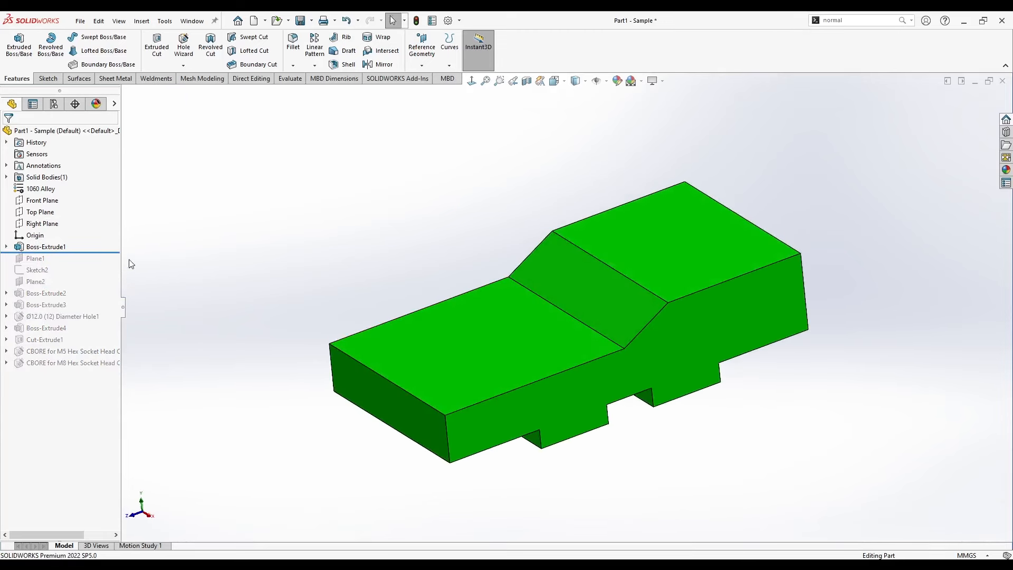
pyautogui.moveTo(108, 251); pyautogui.dragTo(108, 370)
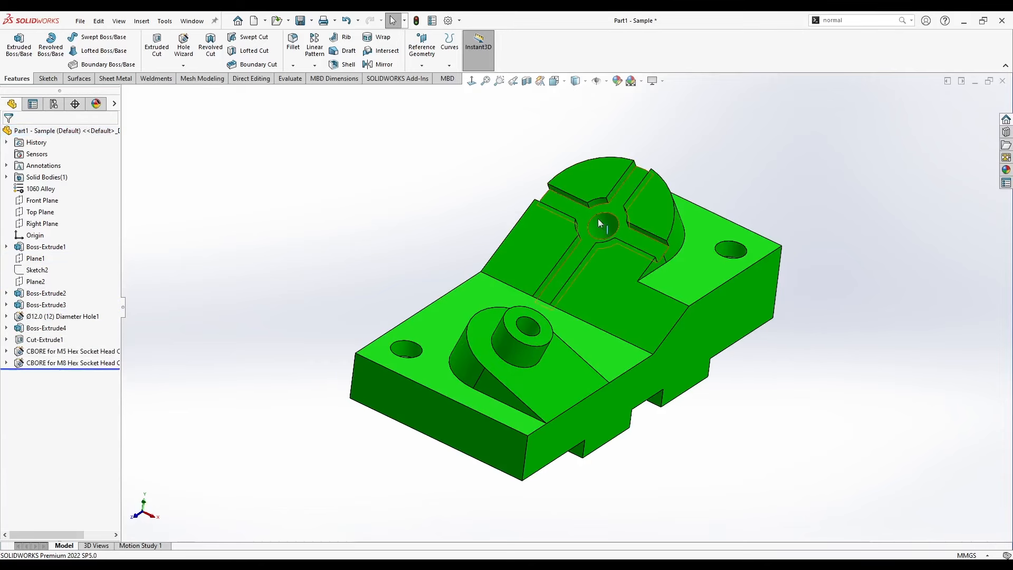
pyautogui.hotkey('ctrl', '7')
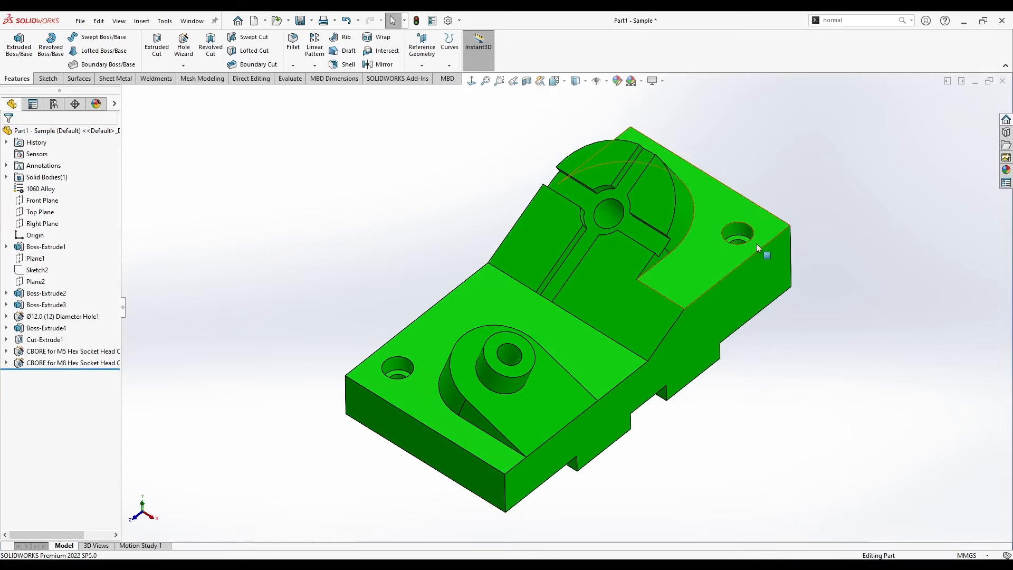
# Consult the sample part's drawing sheet and create a new part document.
pyautogui.hotkey('ctrl', 'Tab')
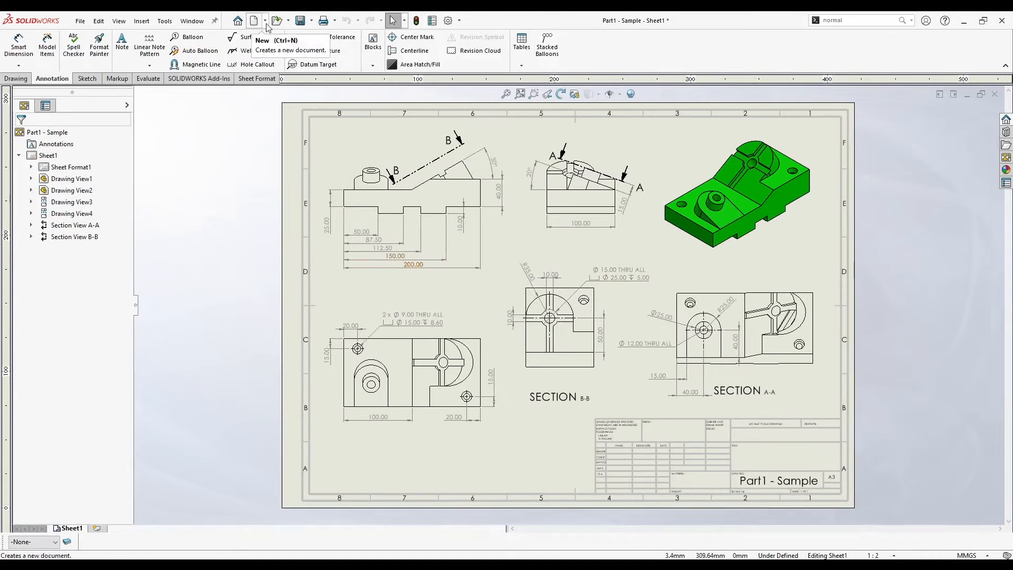
pyautogui.click(80, 21)
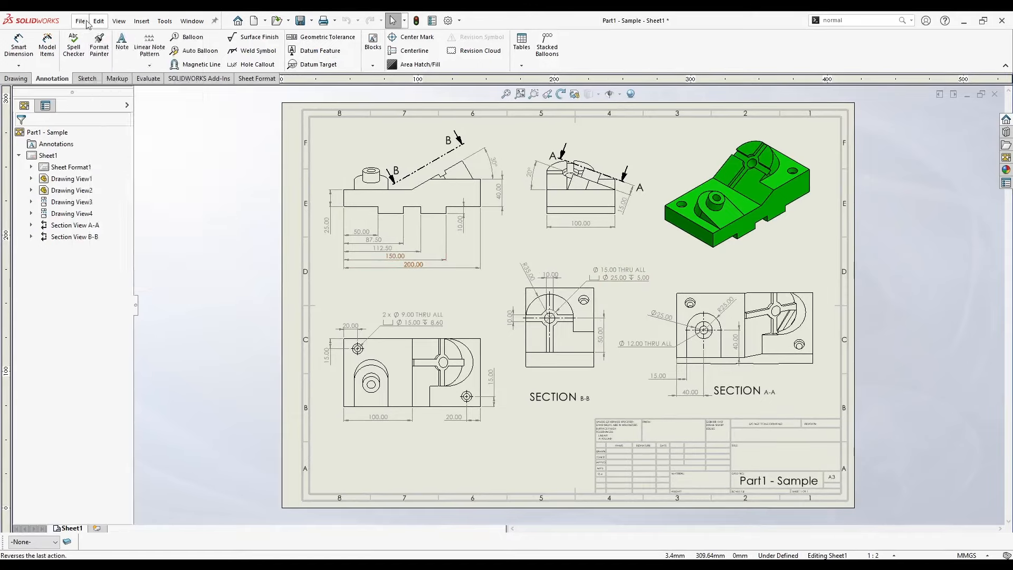
pyautogui.click(91, 39)
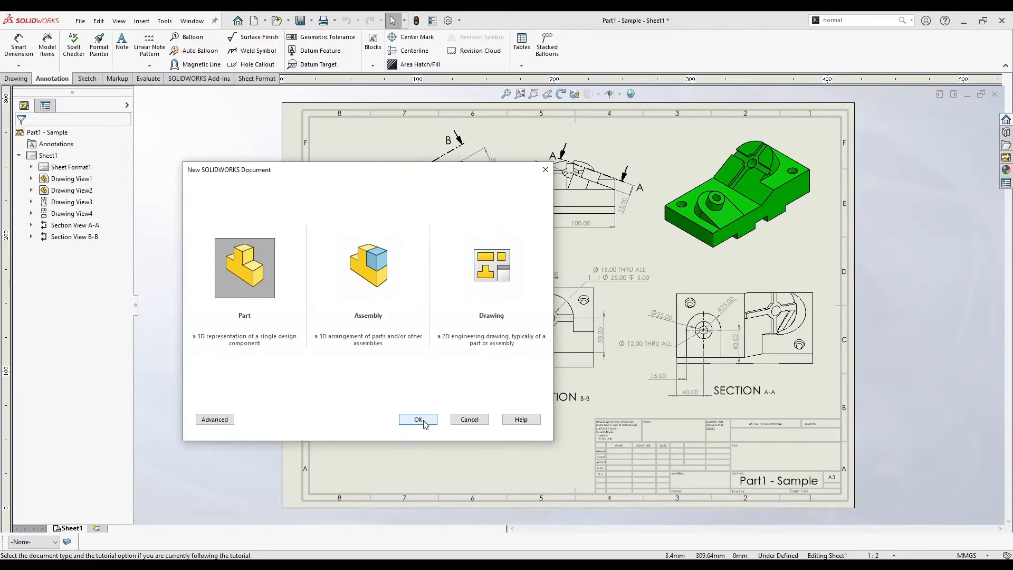
pyautogui.click(423, 420)
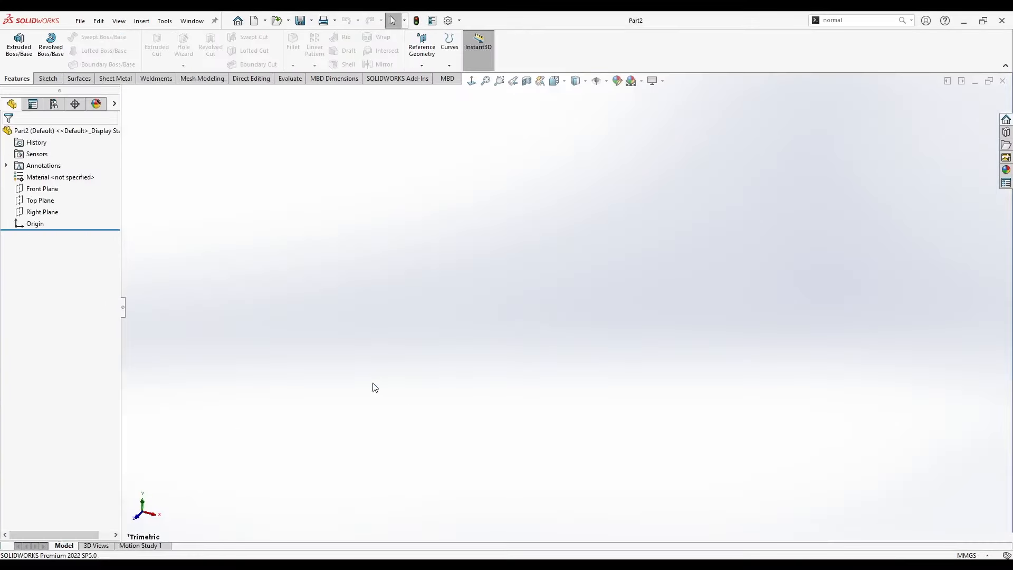
# Roll the sample part back to just below Boss-Extrude1 as a reference and return to the new part.
pyautogui.hotkey('ctrl', 'Tab')
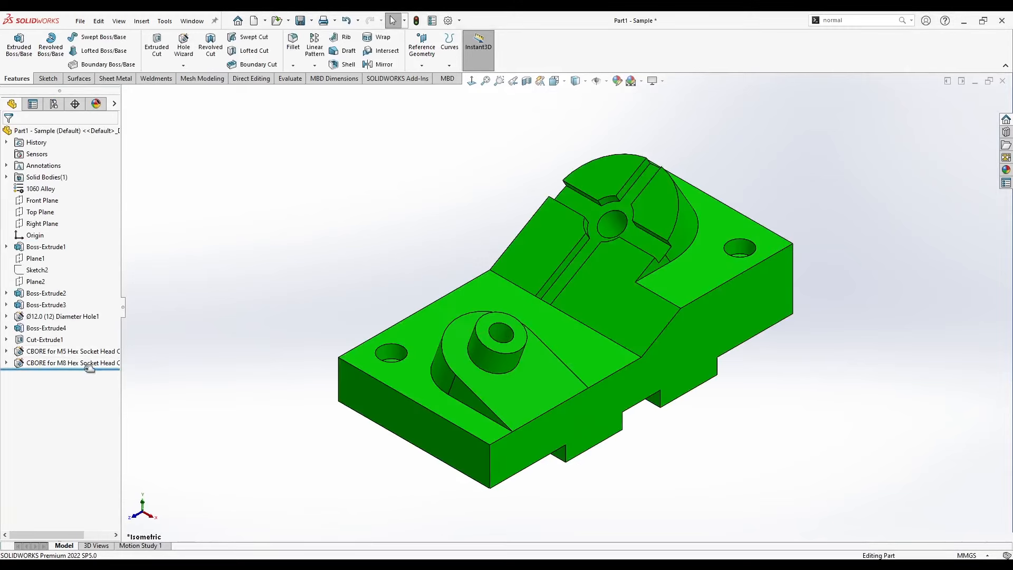
pyautogui.moveTo(90, 368); pyautogui.dragTo(80, 252)
pyautogui.hotkey('ctrl', 'Tab')
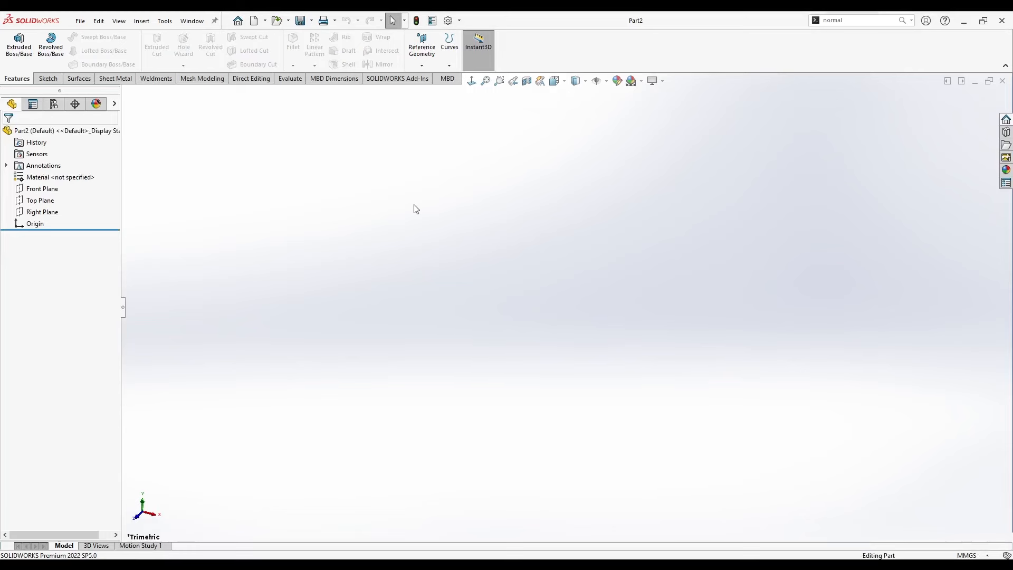
# Check the new part's unit system and open a sketch on the Right Plane.
pyautogui.click(966, 555)
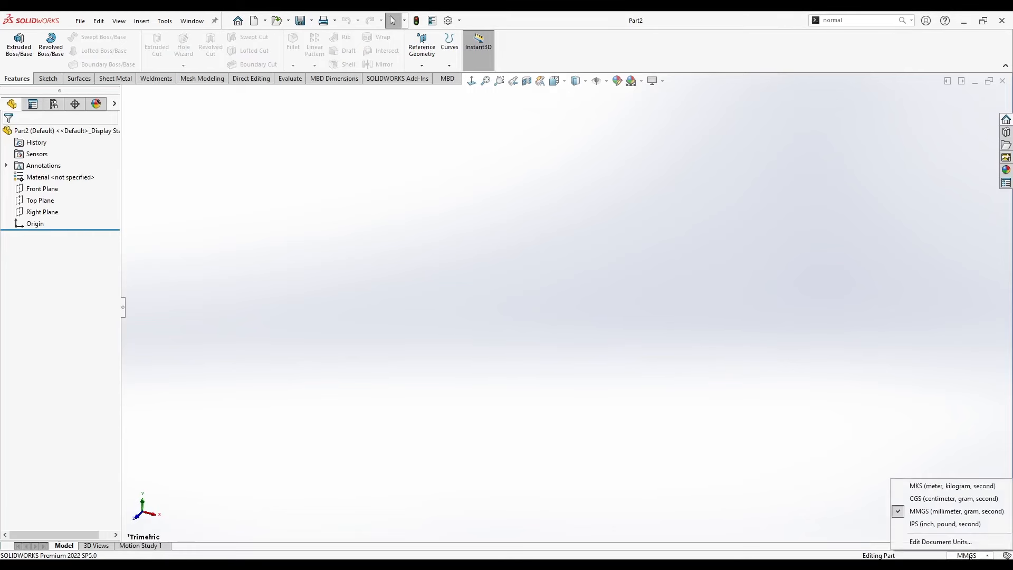
pyautogui.rightClick(46, 212)
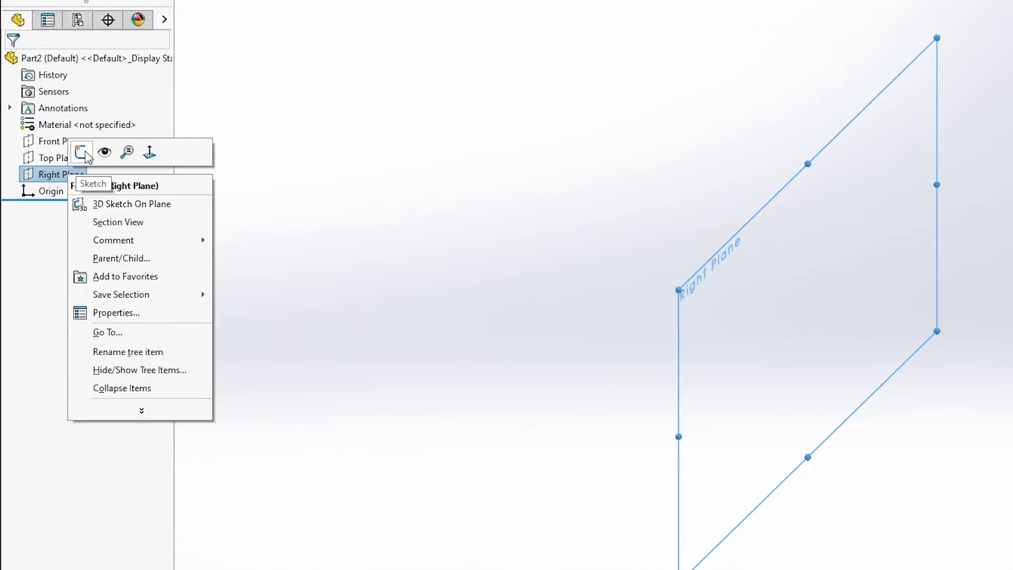
pyautogui.click(84, 151)
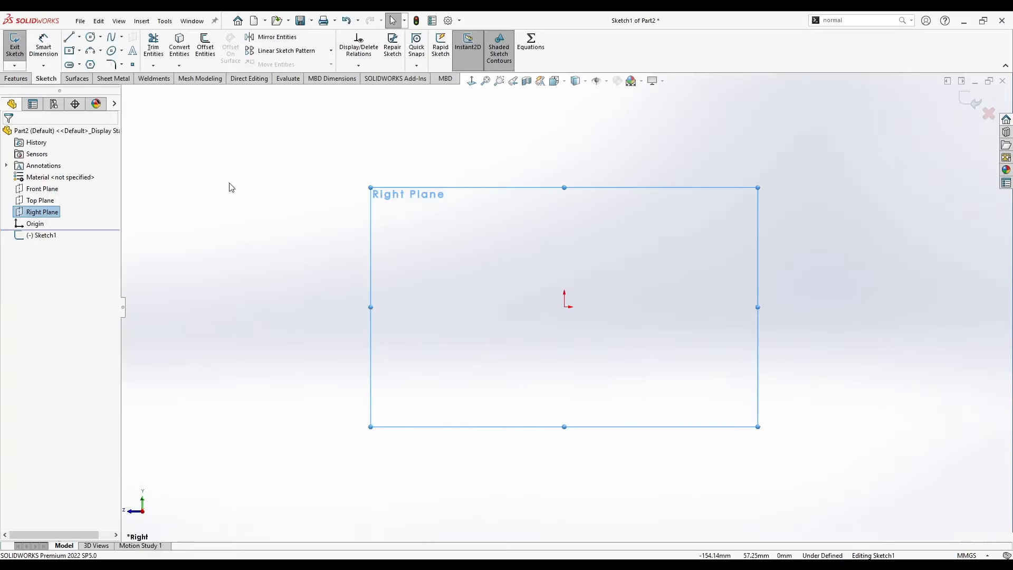
# Sketch the profile's lower edge from the origin with lines, starting with a segment about 29 mm long and forming two downward rectangular tabs.
pyautogui.click(70, 37)
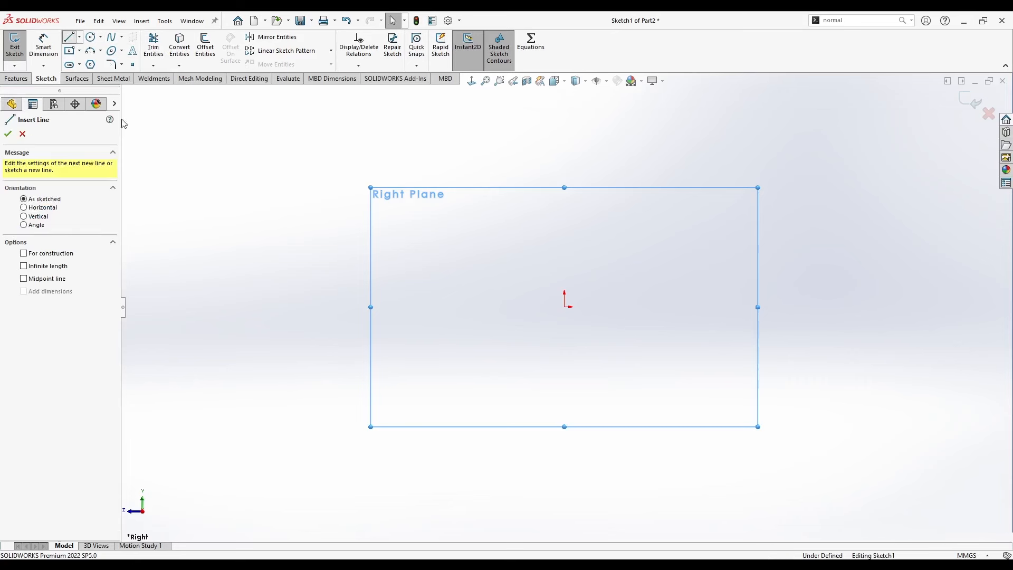
pyautogui.click(564, 307)
pyautogui.click(627, 307)
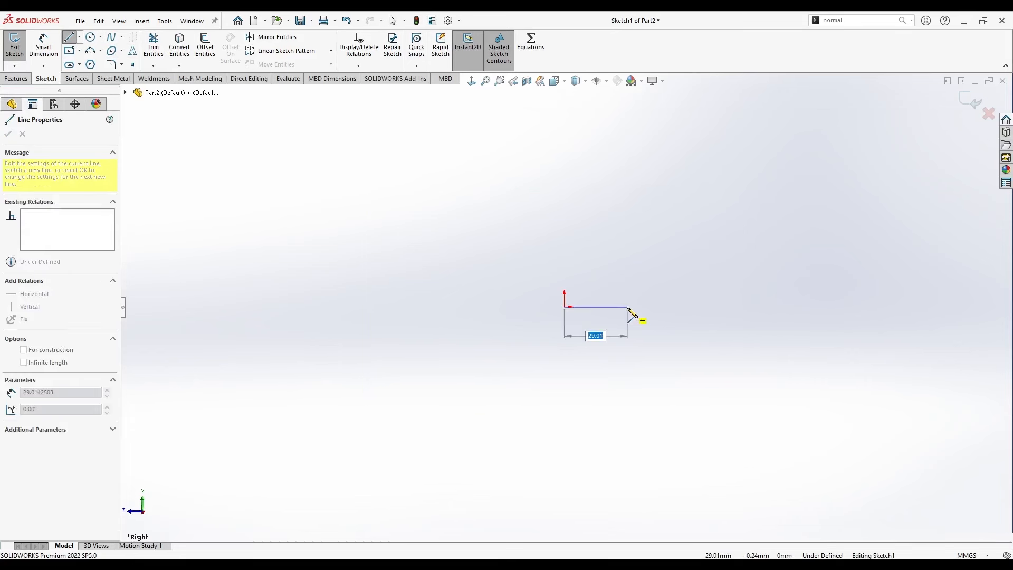
pyautogui.click(627, 326)
pyautogui.click(692, 326)
pyautogui.click(692, 307)
pyautogui.click(755, 306)
pyautogui.click(755, 326)
pyautogui.click(824, 326)
pyautogui.click(824, 307)
pyautogui.click(893, 307)
# Close the profile at the origin with a vertical end edge, a raised horizontal top, a slope and a lower horizontal top.
pyautogui.click(893, 228)
pyautogui.click(751, 229)
pyautogui.click(673, 268)
pyautogui.click(564, 268)
pyautogui.click(565, 307)
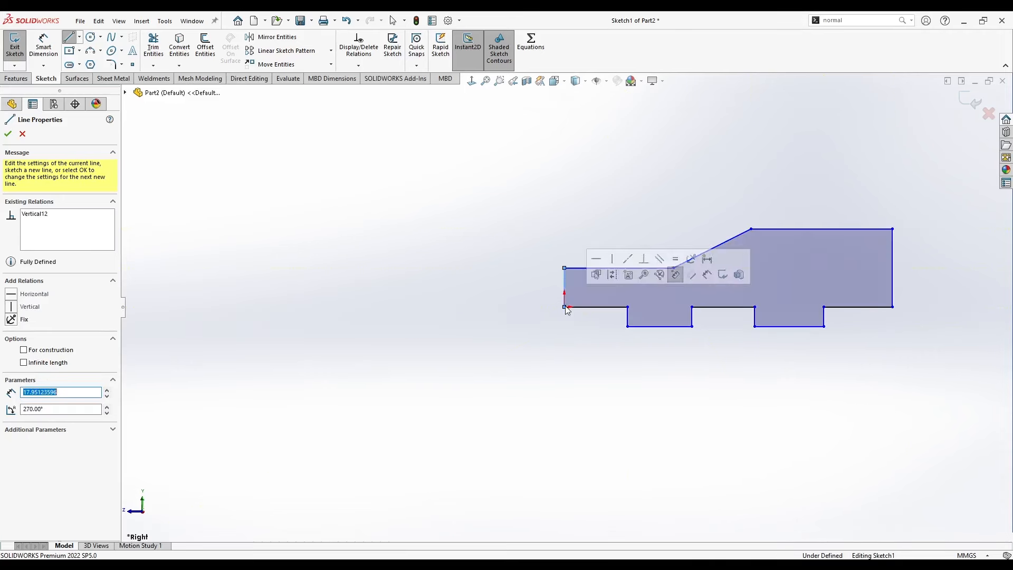
pyautogui.press('Escape')
pyautogui.press('f')
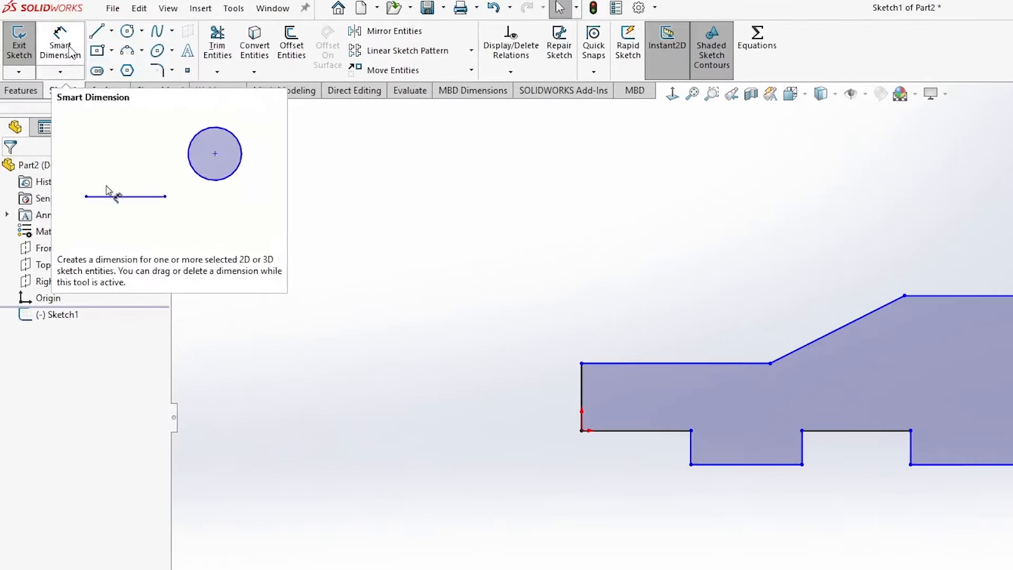
# Dimension the profile's vertical edge at the origin to 25 mm and the opposite end edge to 40 mm.
pyautogui.click(45, 49)
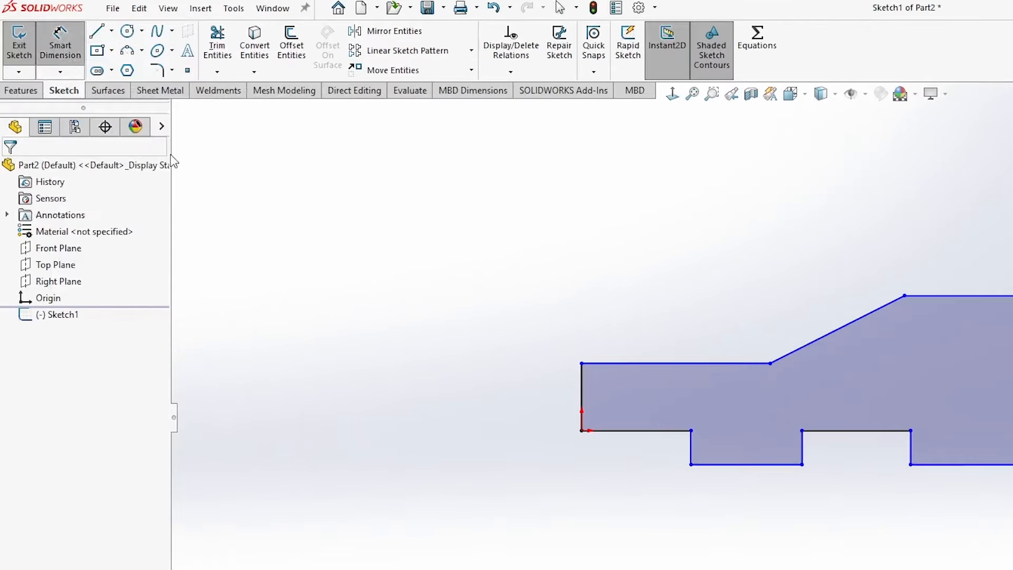
pyautogui.click(581, 396)
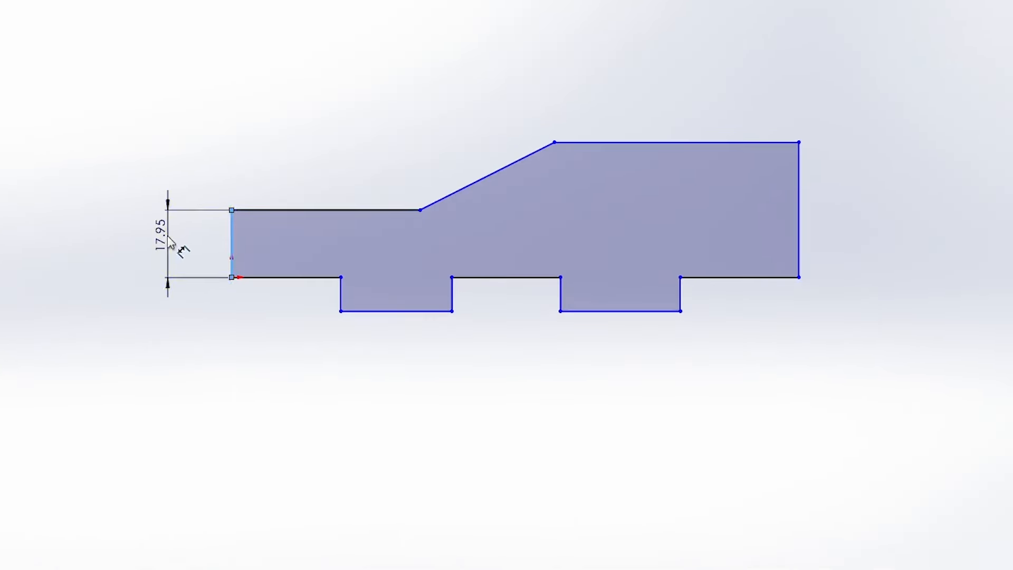
pyautogui.click(170, 241)
pyautogui.write('25')
pyautogui.press('Return')
pyautogui.click(800, 227)
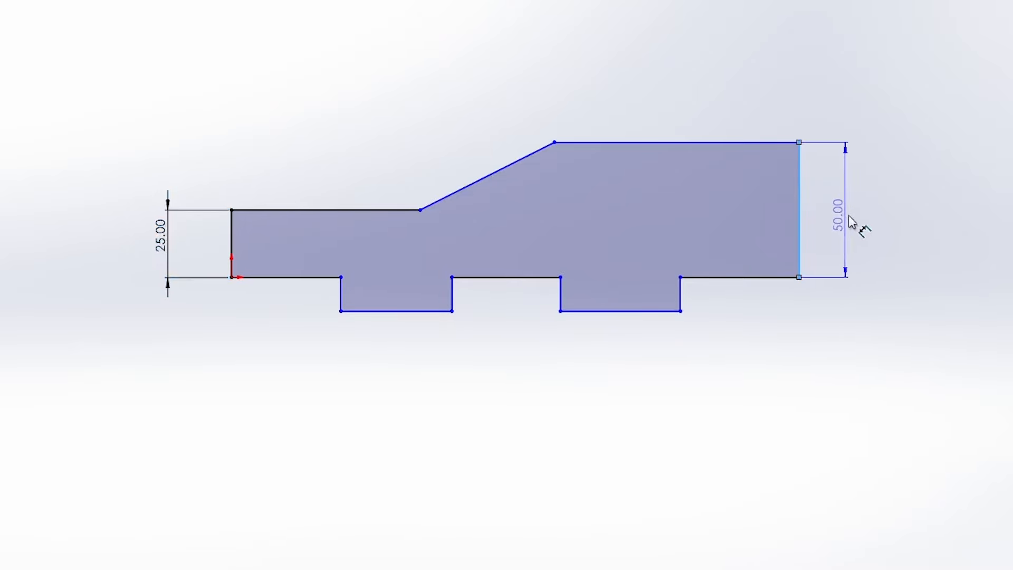
pyautogui.click(853, 225)
pyautogui.write('40')
pyautogui.press('Return')
# Dimension the lower top edge to 100 mm and the sloped edge's angle from it to 30°.
pyautogui.click(318, 210)
pyautogui.click(294, 158)
pyautogui.write('100')
pyautogui.press('Return')
pyautogui.click(433, 210)
pyautogui.click(529, 189)
pyautogui.click(663, 146)
pyautogui.write('30')
pyautogui.press('Return')
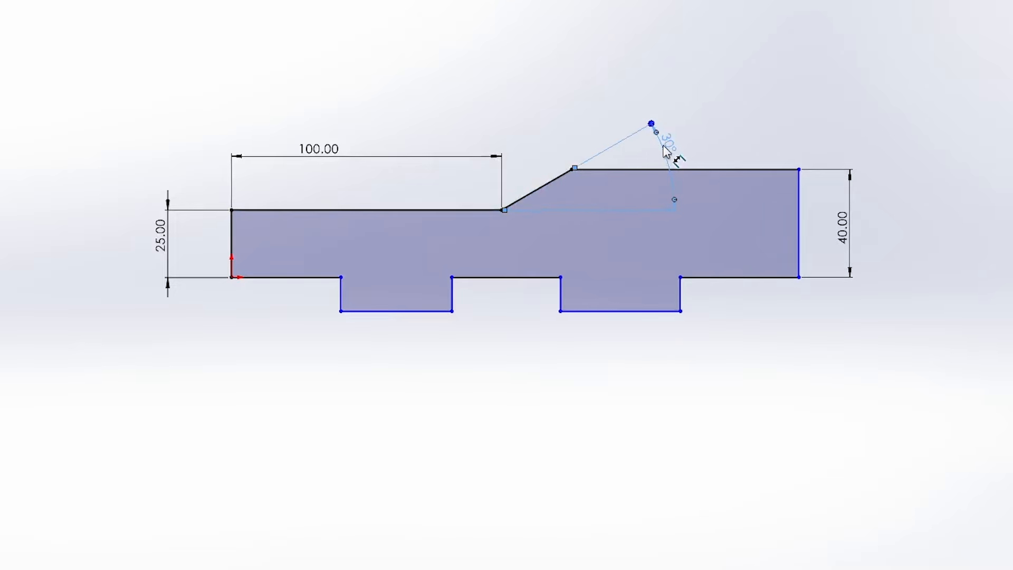
# Dimension the profile's overall length between its two end edges to 200 mm.
pyautogui.click(231, 243)
pyautogui.click(799, 243)
pyautogui.click(501, 379)
pyautogui.write('200')
pyautogui.press('Return')
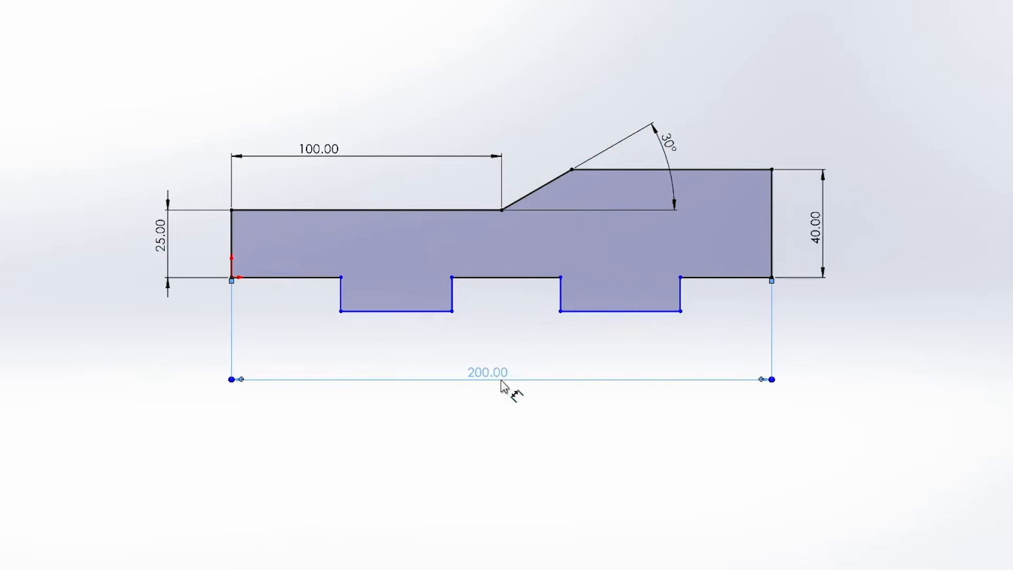
# Dimension the first tab's two sides at 50 mm and 87.5 mm from the vertical edge at the origin.
pyautogui.click(232, 253)
pyautogui.click(341, 294)
pyautogui.click(285, 340)
pyautogui.write('50')
pyautogui.press('Return')
pyautogui.click(478, 294)
pyautogui.click(232, 245)
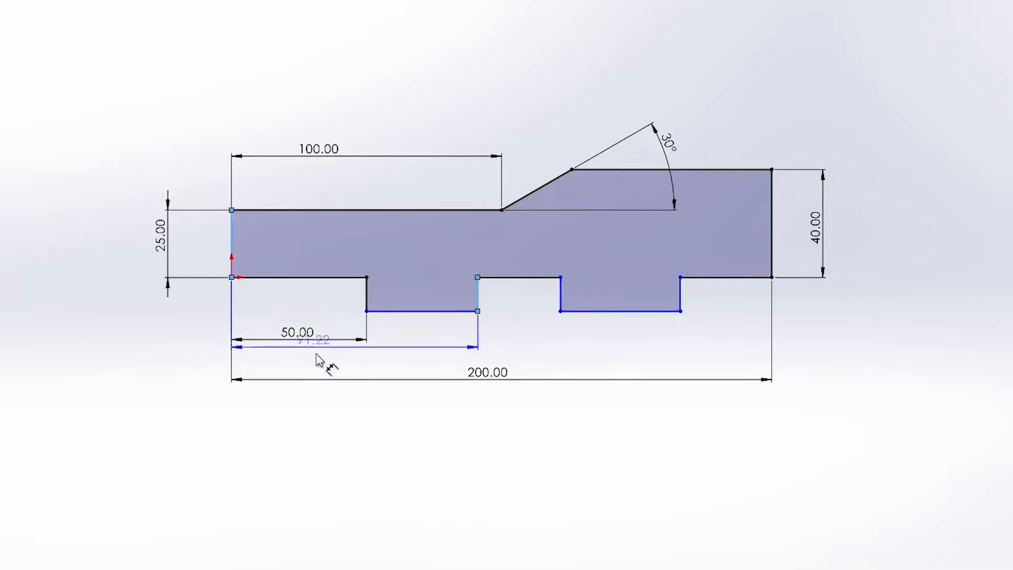
pyautogui.click(340, 363)
pyautogui.write('87.5')
pyautogui.press('Return')
# Dimension the second tab's two sides at 112.5 mm and 150 mm from the vertical edge at the origin.
pyautogui.click(235, 244)
pyautogui.click(560, 294)
pyautogui.click(369, 394)
pyautogui.write('12.5')
pyautogui.press('Return')
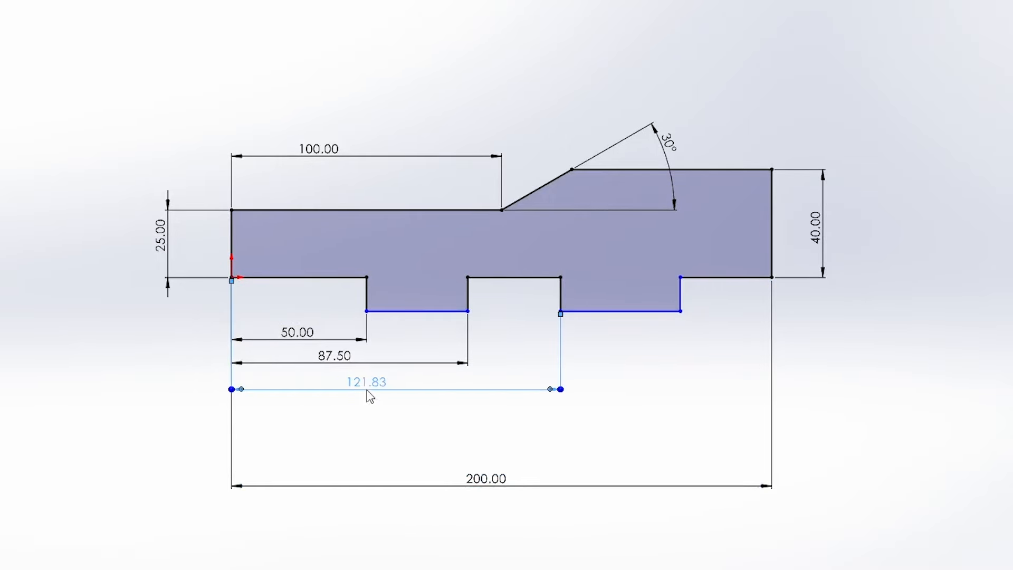
pyautogui.click(655, 298)
pyautogui.click(233, 240)
pyautogui.click(384, 419)
pyautogui.write('150')
pyautogui.press('Return')
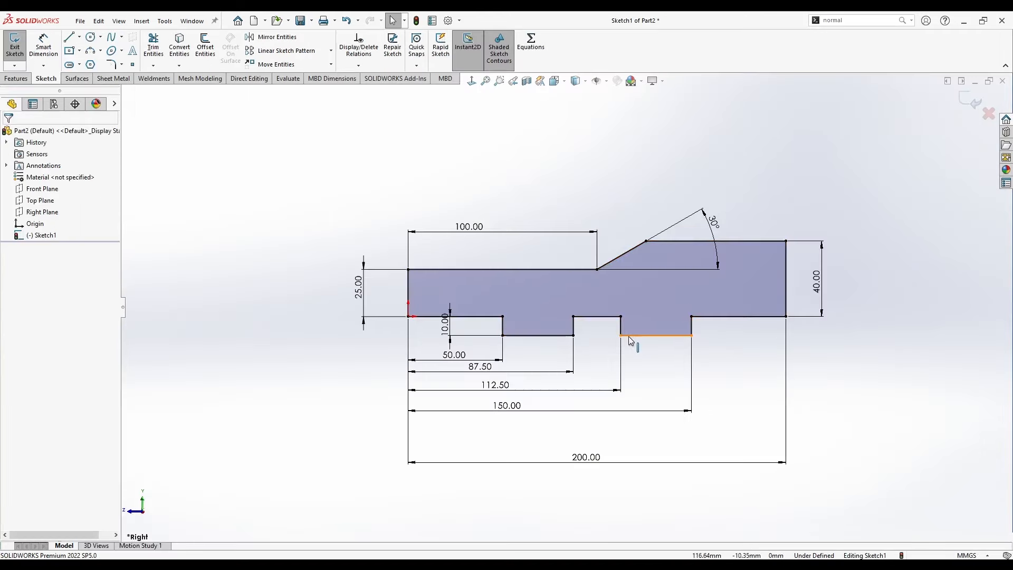
# Set the first tab's depth to 10 mm and constrain both tabs' bottom edges to lie on one line.
pyautogui.click(656, 336)
pyautogui.click(539, 336)
pyautogui.click(739, 382)
pyautogui.click(656, 336)
pyautogui.keyDown('ctrl'); pyautogui.click(539, 336); pyautogui.keyUp('ctrl')
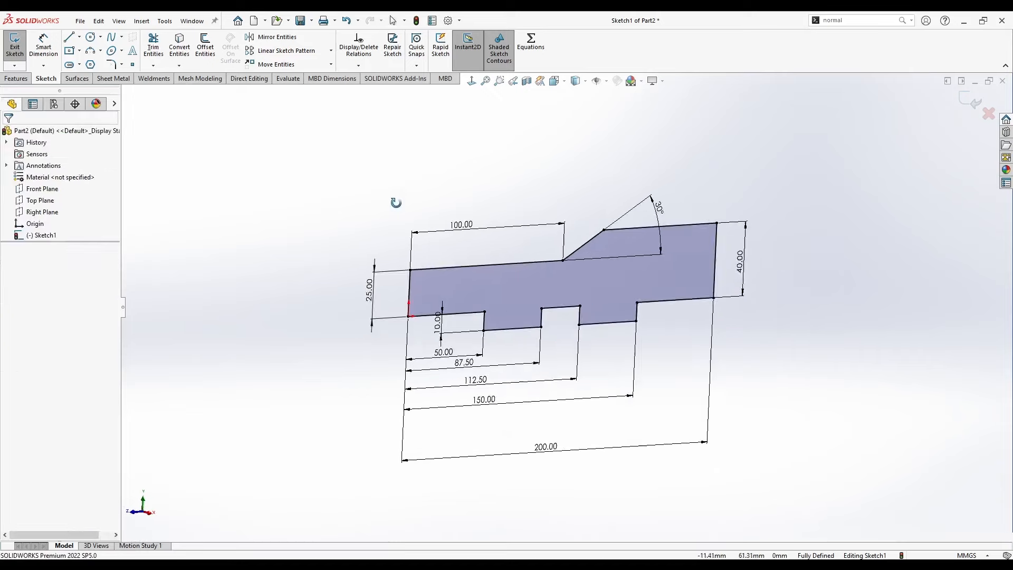
# Extrude the side profile 100 mm with the Mid Plane end condition to form the base body.
pyautogui.moveTo(393, 202); pyautogui.dragTo(379, 217, button='middle')
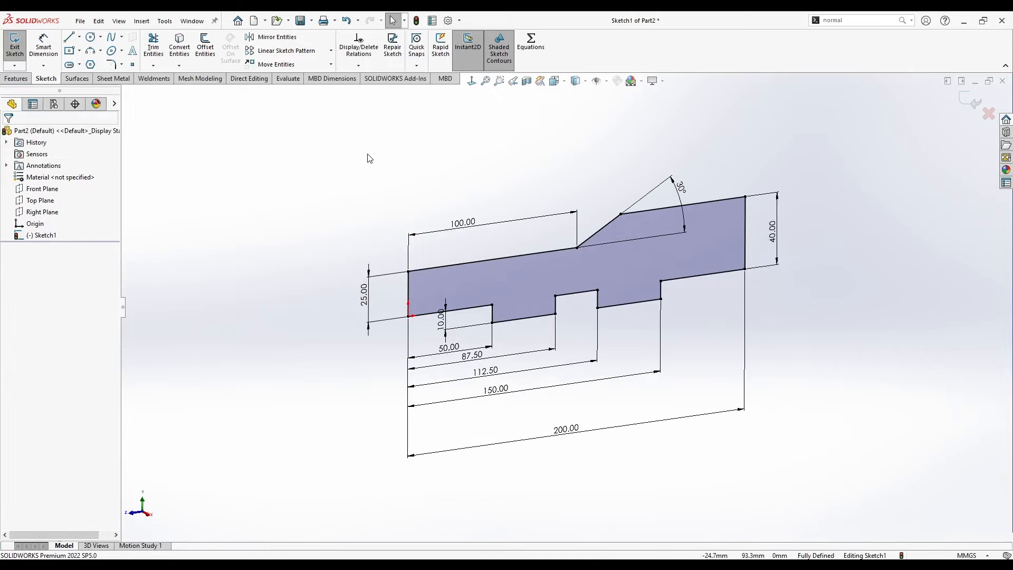
pyautogui.click(15, 79)
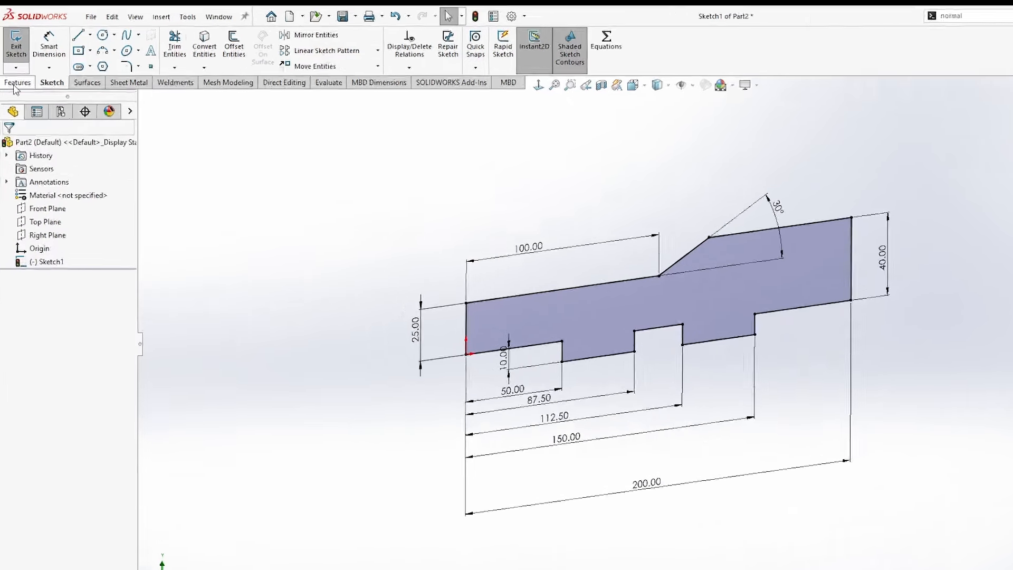
pyautogui.click(23, 43)
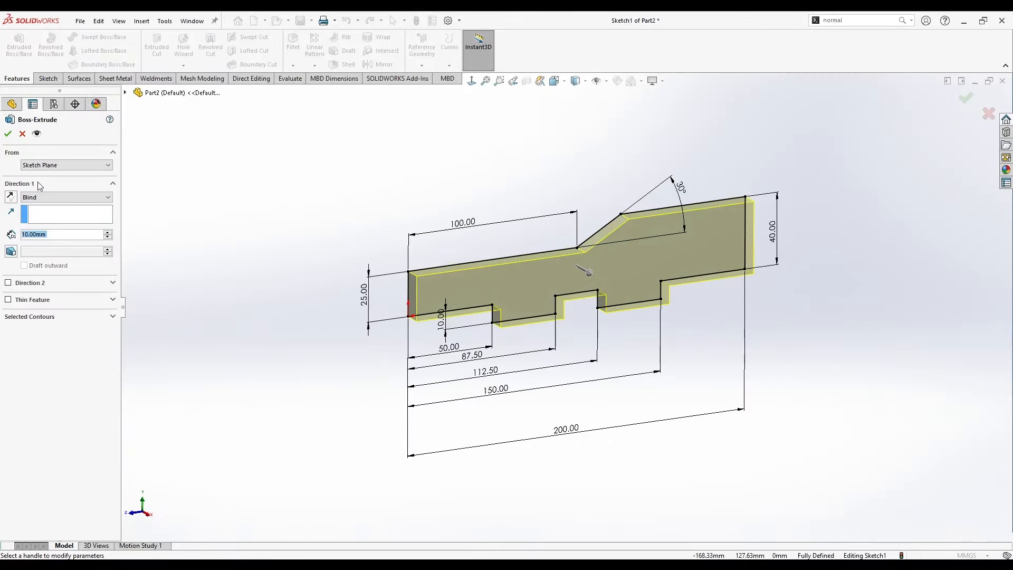
pyautogui.click(58, 202)
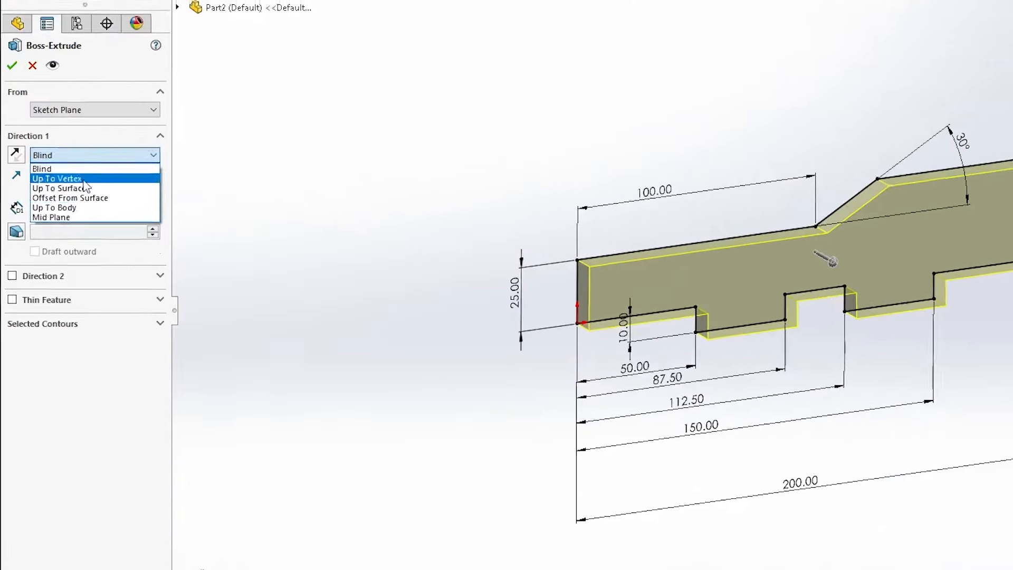
pyautogui.click(39, 242)
pyautogui.moveTo(430, 206); pyautogui.dragTo(470, 243, button='middle')
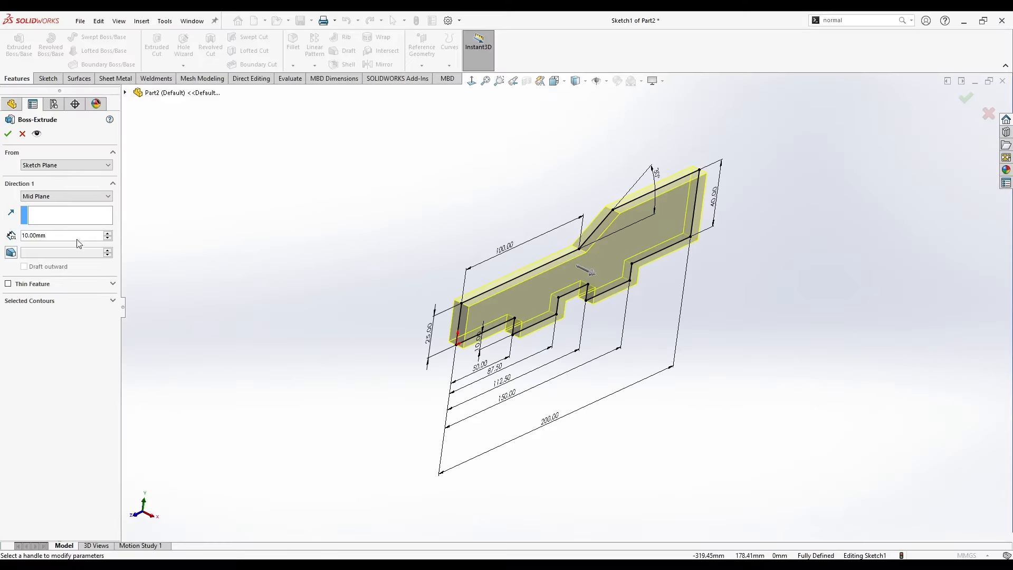
pyautogui.write('100')
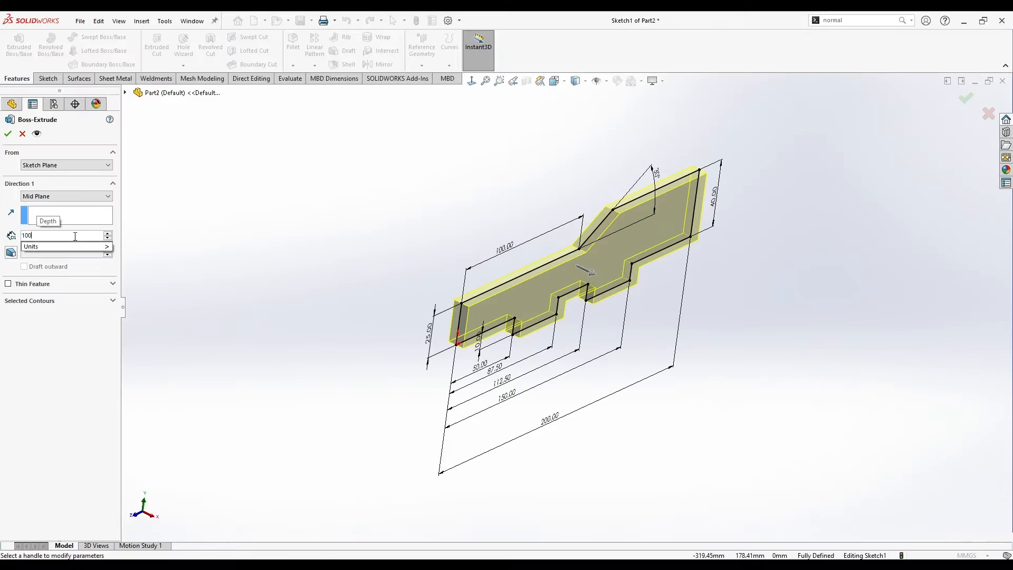
pyautogui.press('Return')
pyautogui.click(8, 134)
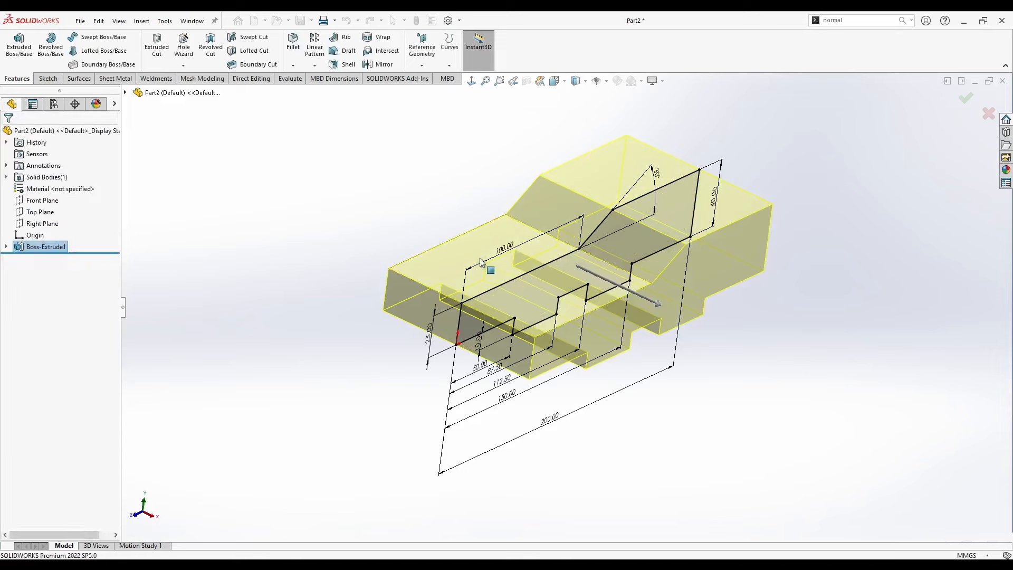
# Show the part in isometric view, then check the sample part rolled forward past its second boss extrusion and return to the new part.
pyautogui.press('space')
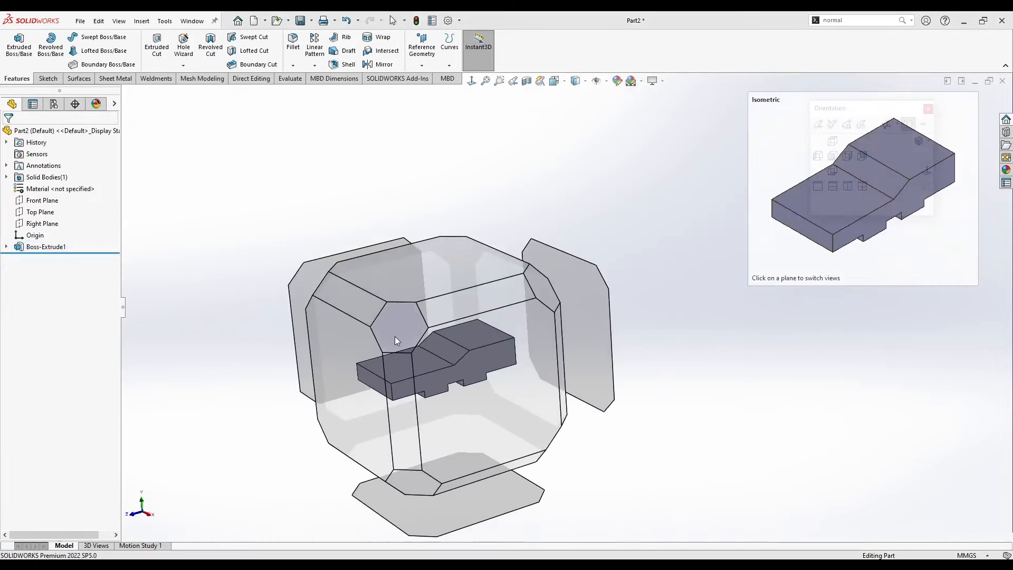
pyautogui.click(397, 334)
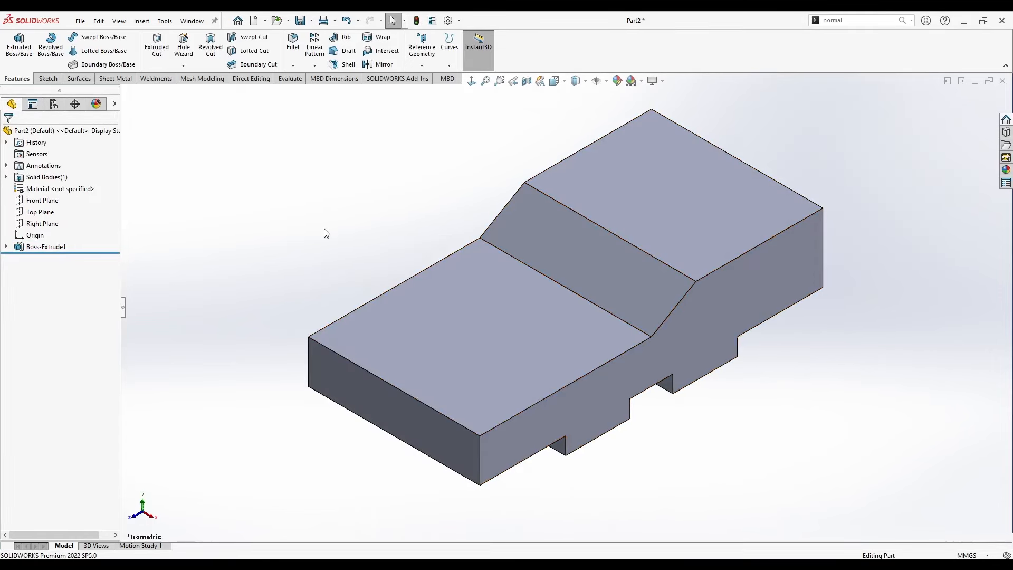
pyautogui.moveTo(104, 254); pyautogui.dragTo(108, 298)
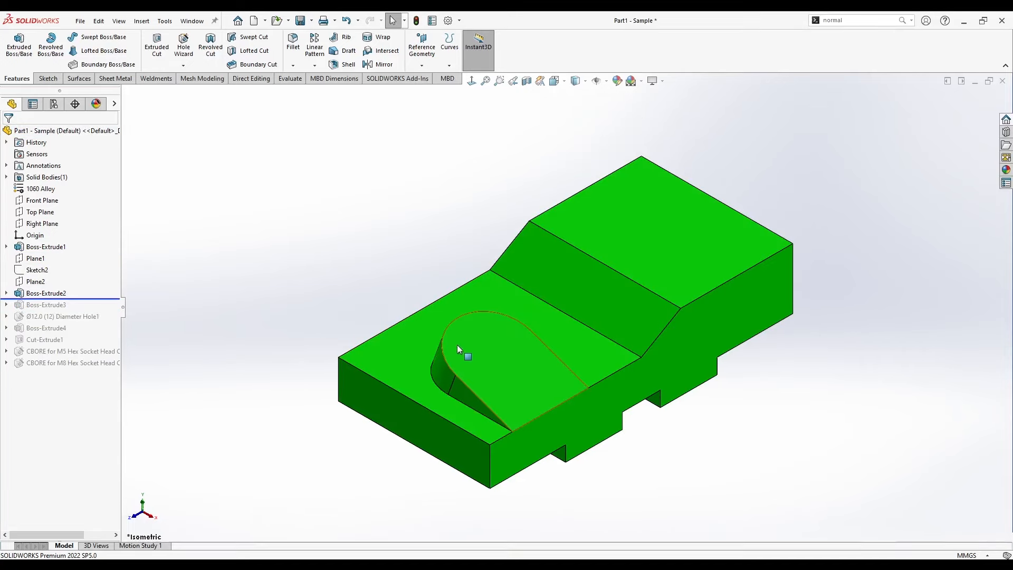
pyautogui.hotkey('ctrl', 'Tab')
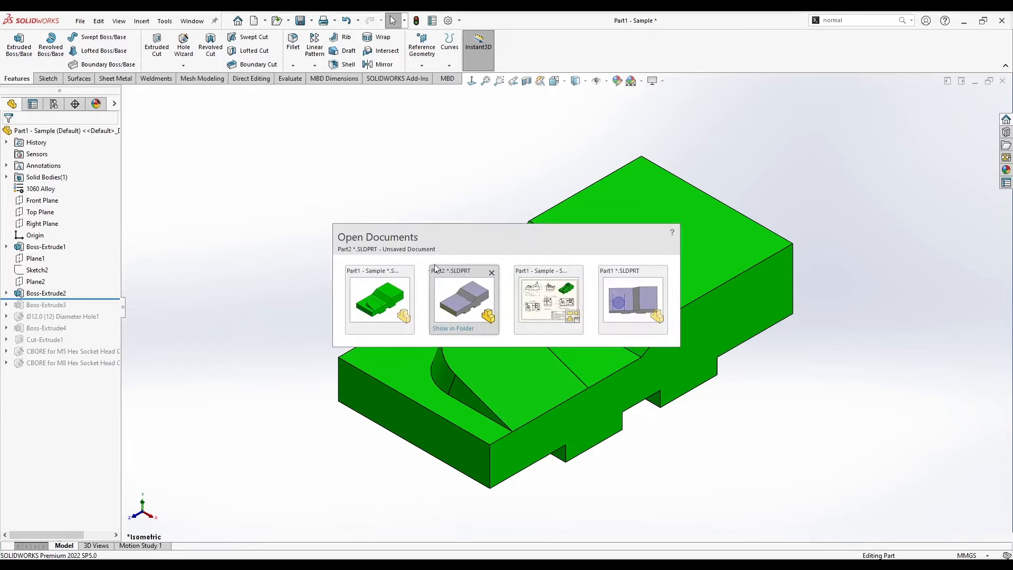
# Create a reference plane offset 40 mm from the Front Plane towards the part's raised end.
pyautogui.click(38, 201)
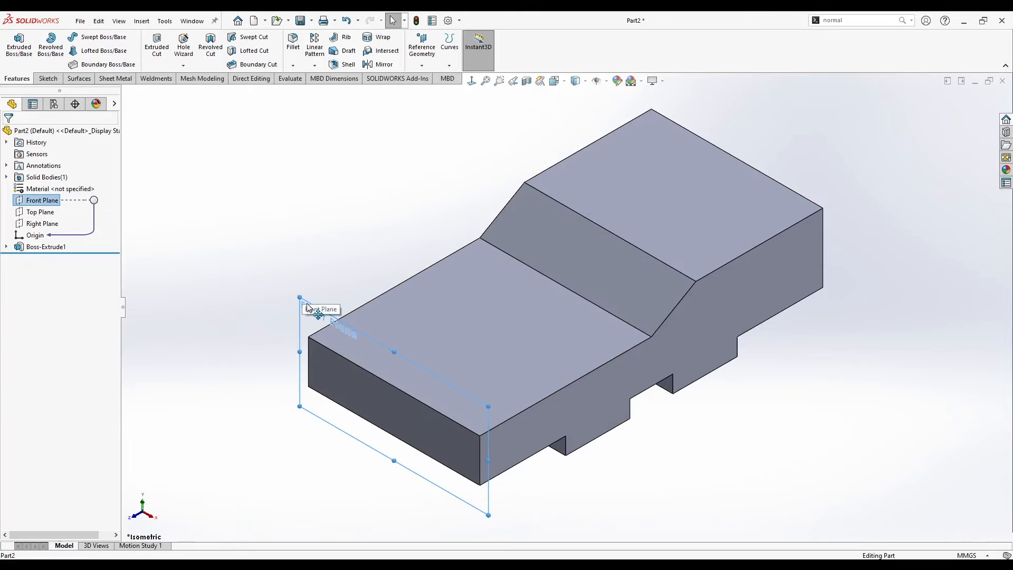
pyautogui.keyDown('ctrl'); pyautogui.moveTo(309, 308); pyautogui.dragTo(364, 288); pyautogui.keyUp('ctrl')
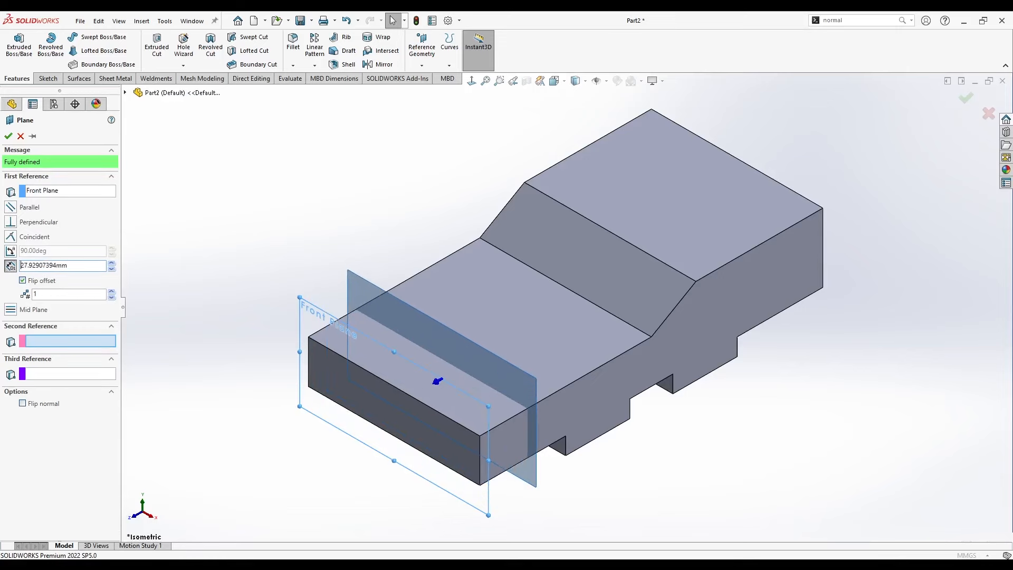
pyautogui.doubleClick(84, 265)
pyautogui.write('40')
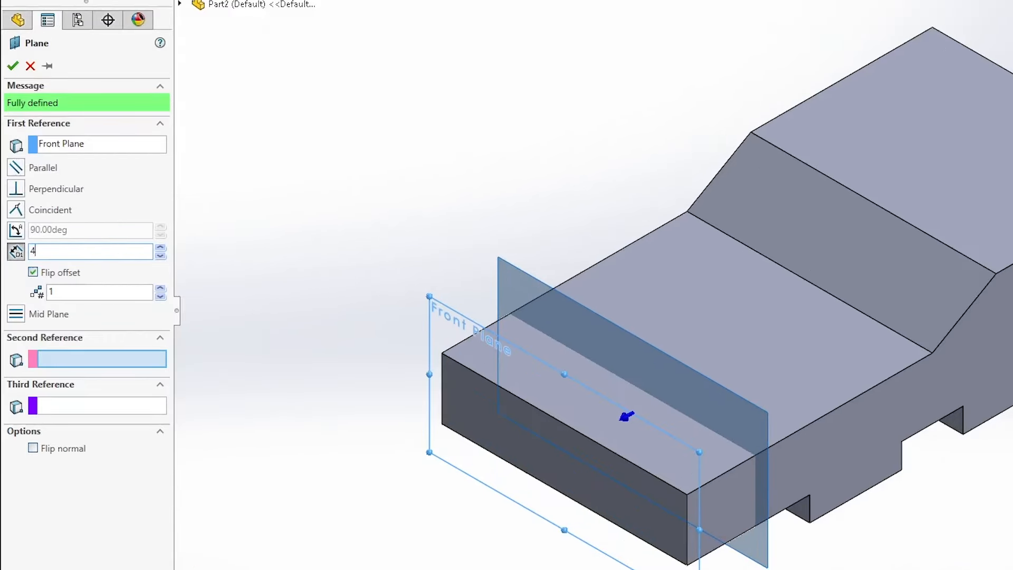
pyautogui.press('Return')
pyautogui.click(8, 135)
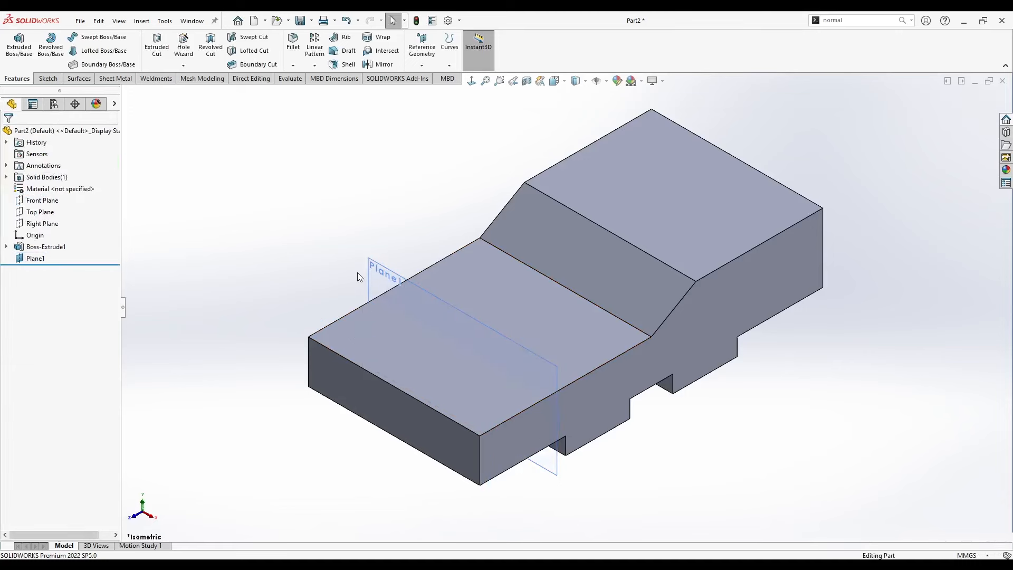
# Start a sketch on the 40 mm offset plane and orient the view normal to it.
pyautogui.rightClick(377, 275)
pyautogui.click(296, 254)
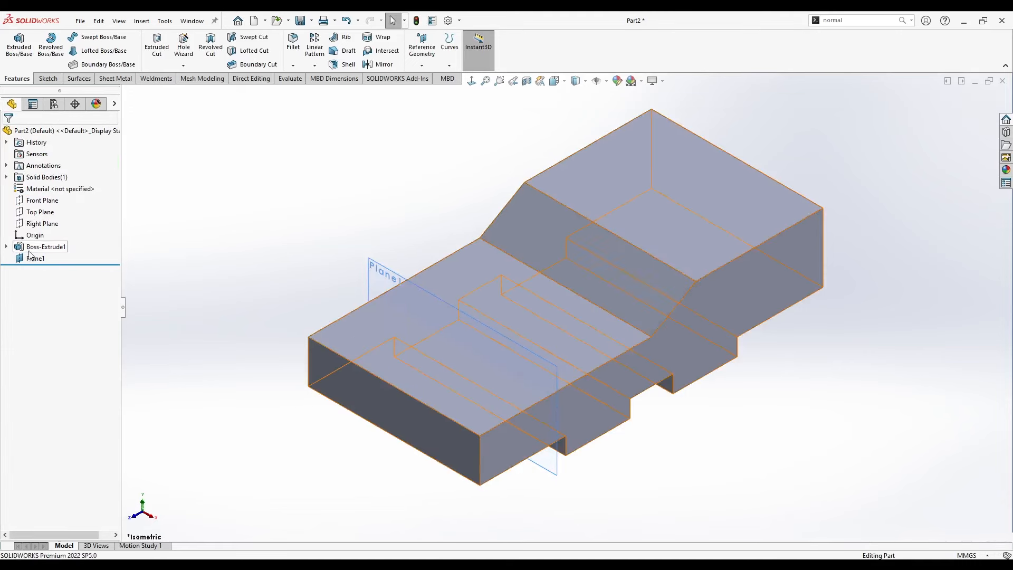
pyautogui.rightClick(28, 262)
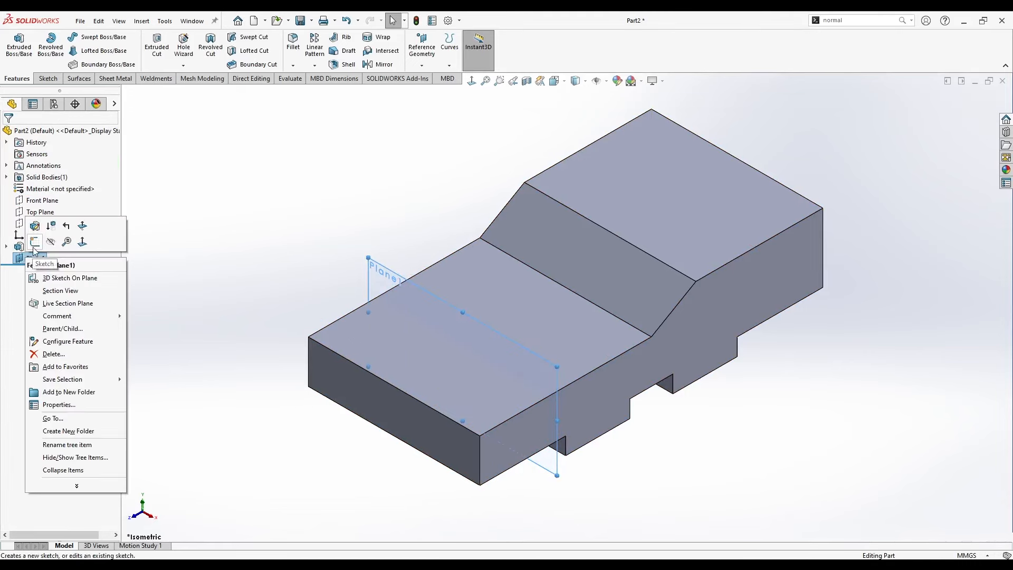
pyautogui.click(33, 236)
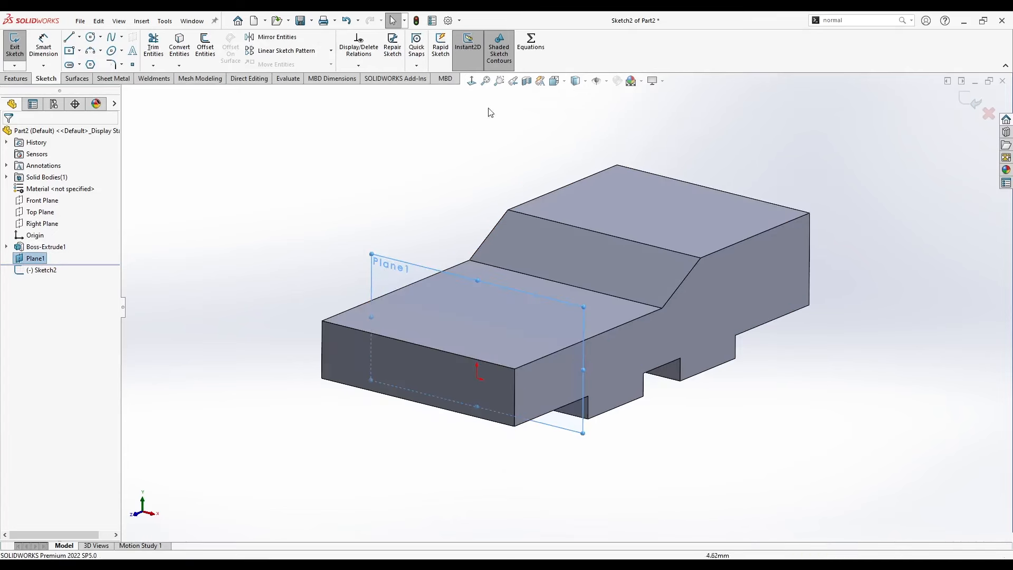
pyautogui.click(471, 80)
pyautogui.hotkey('ctrl', '7')
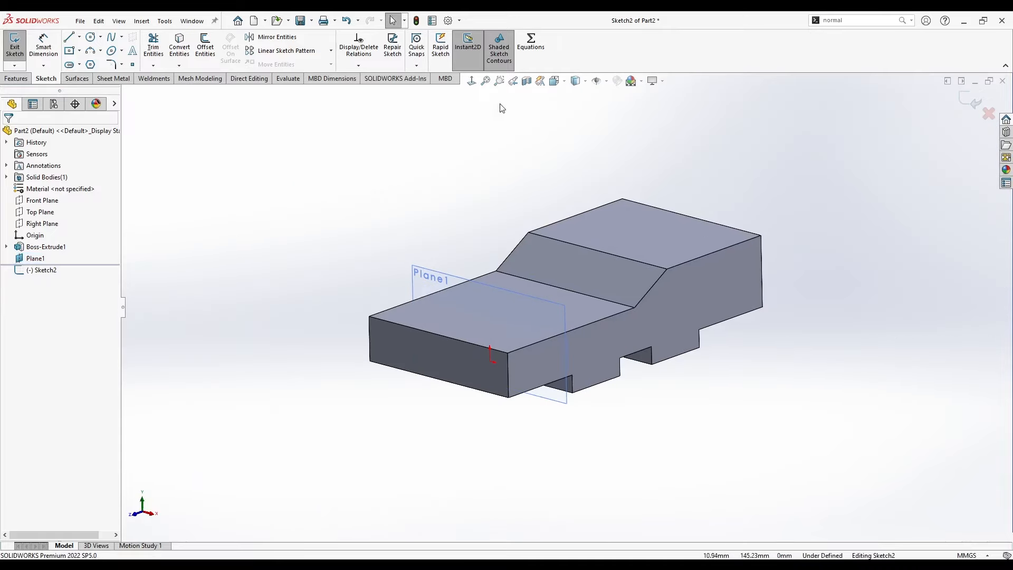
pyautogui.click(912, 21)
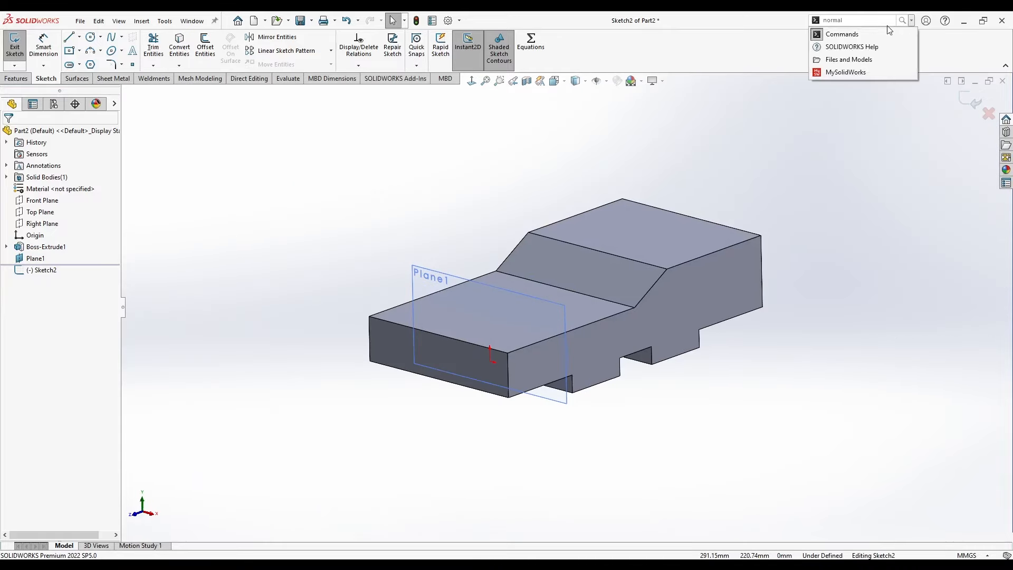
pyautogui.click(845, 23)
pyautogui.write('normal')
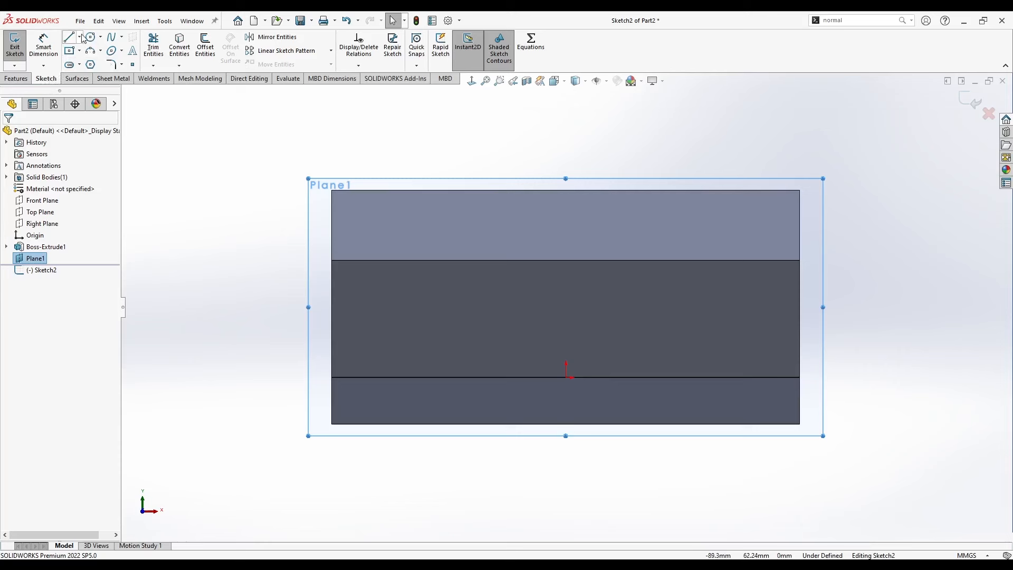
# Sketch a centerline rising inward from the side edge of the lower top face and set its angle to the horizontal at 20°.
pyautogui.click(81, 37)
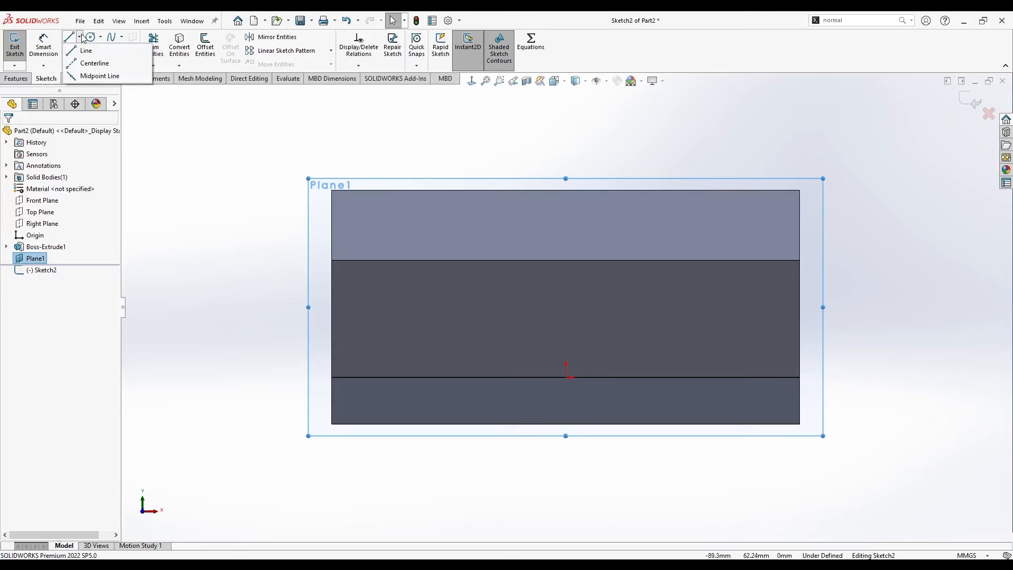
pyautogui.click(96, 63)
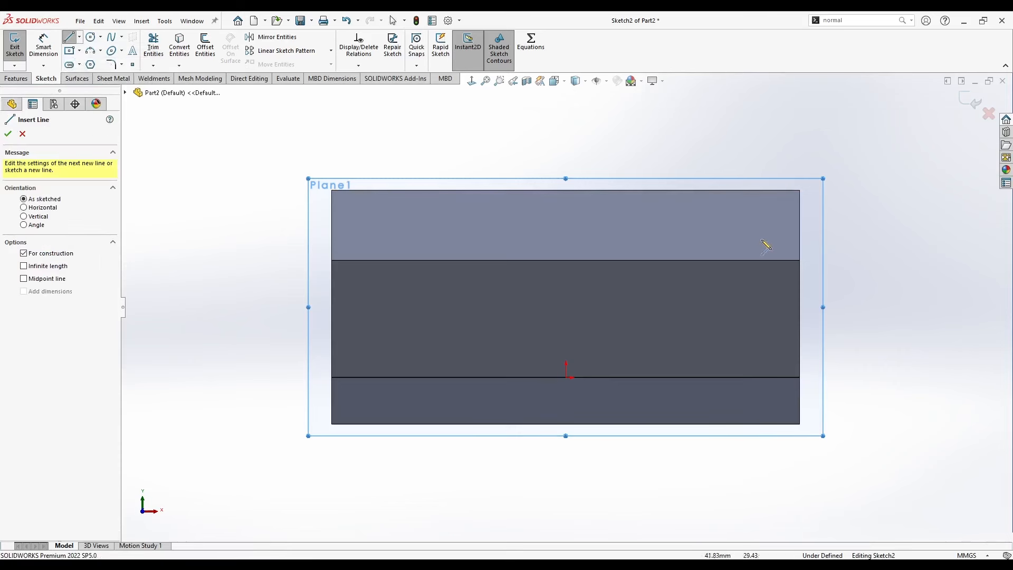
pyautogui.click(800, 260)
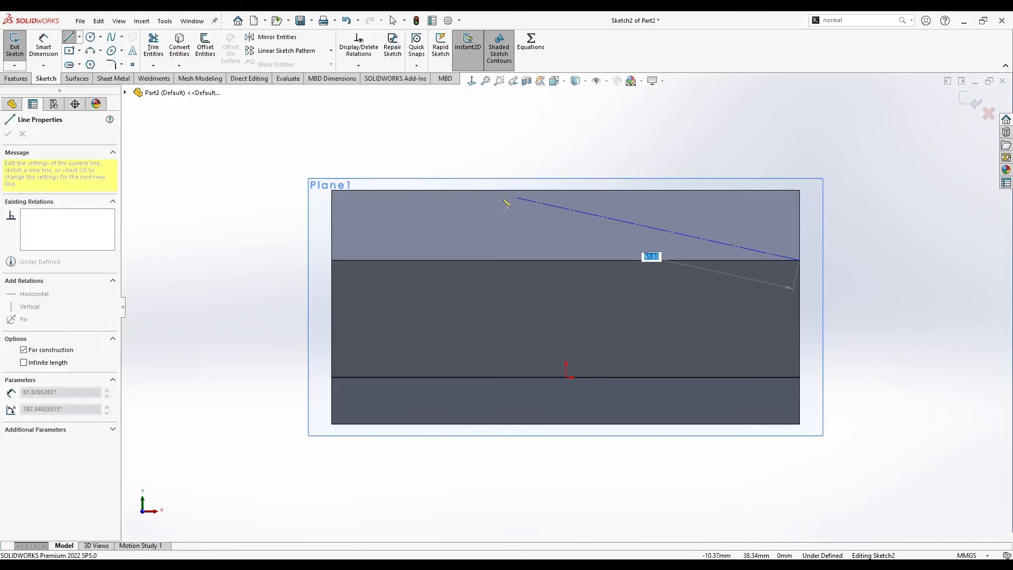
pyautogui.click(455, 191)
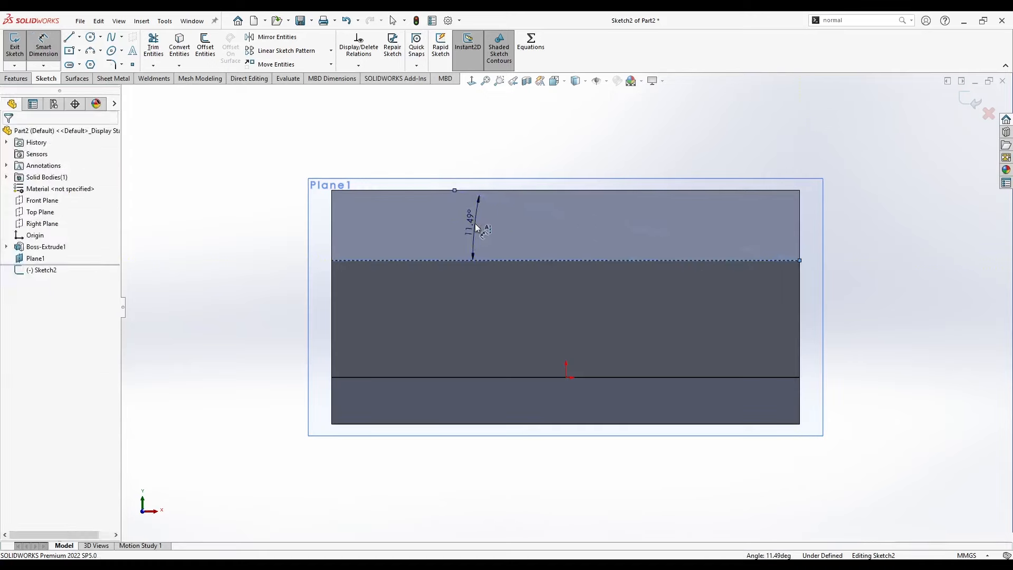
pyautogui.click(475, 223)
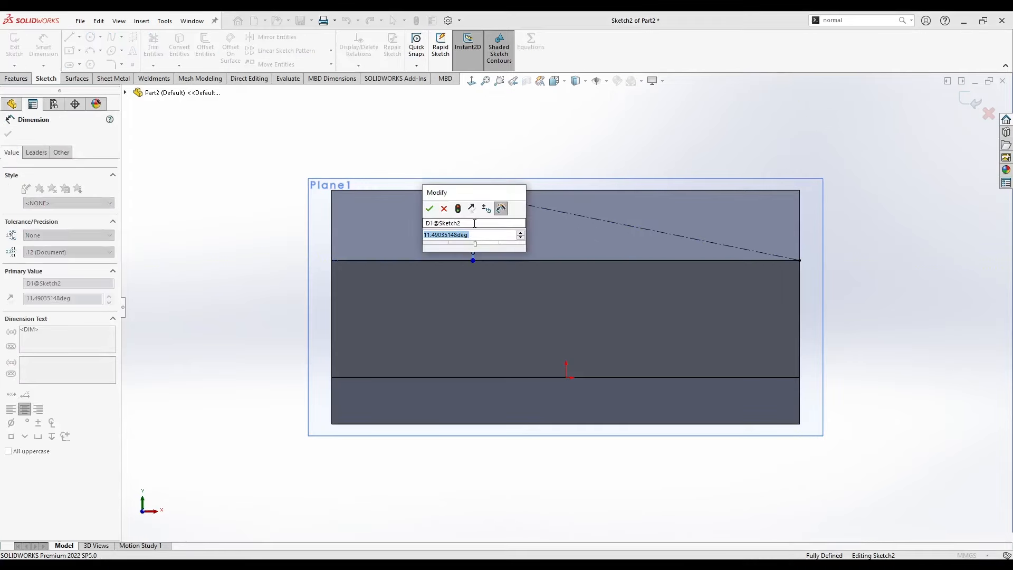
pyautogui.write('20')
pyautogui.press('Return')
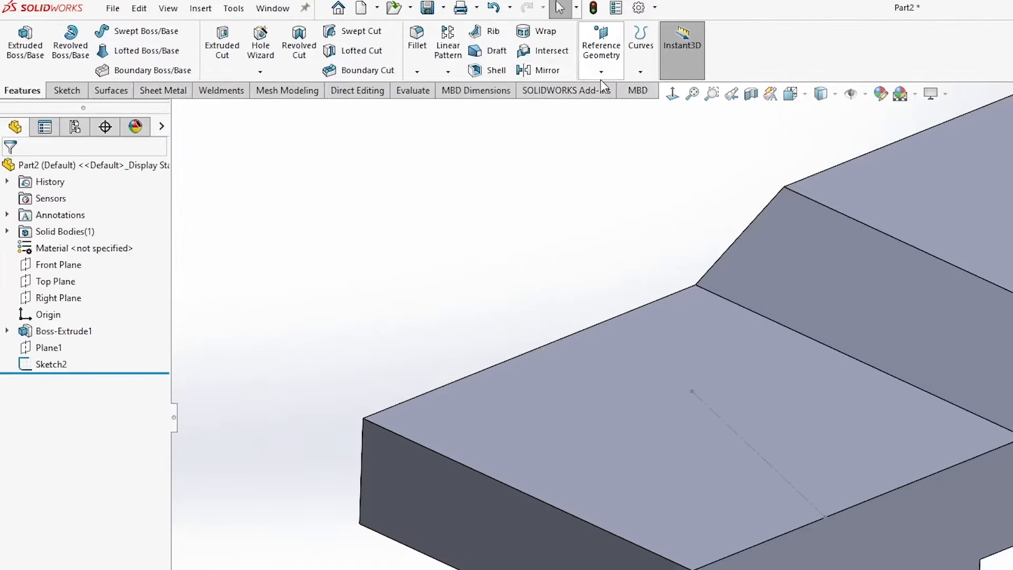
# Create a reference plane through the 20° centerline and the side edge of the lower top face.
pyautogui.click(602, 71)
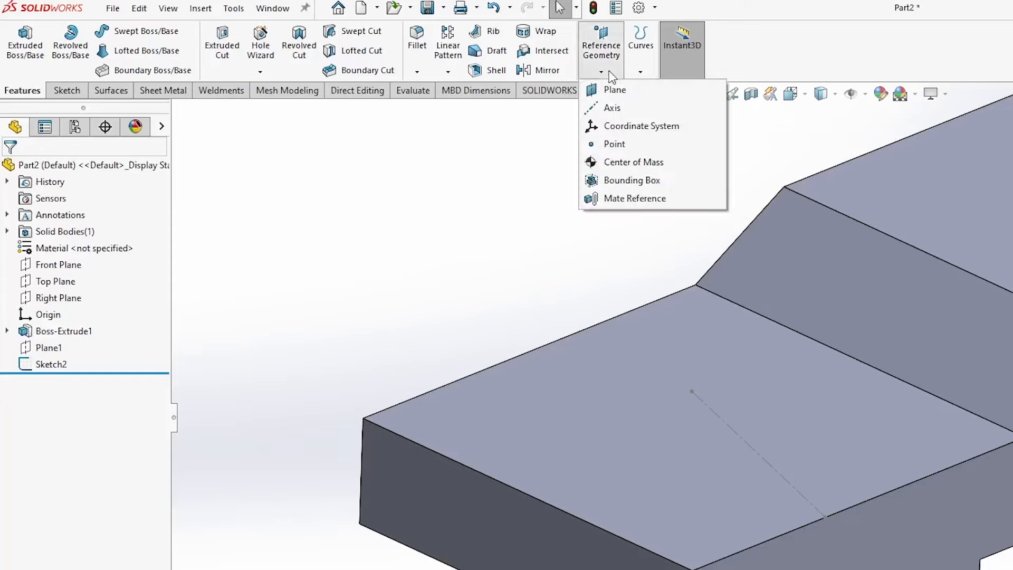
pyautogui.click(625, 93)
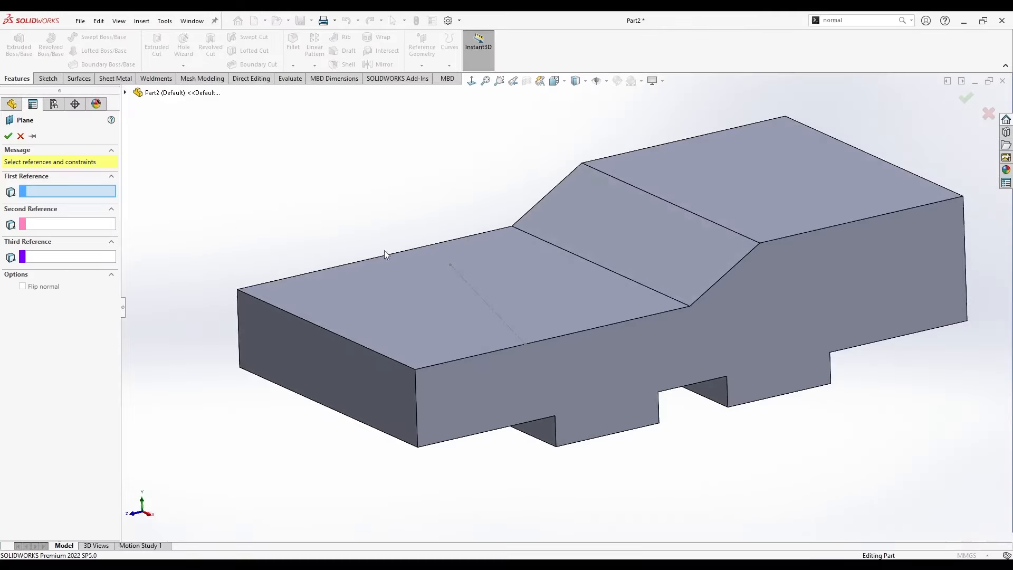
pyautogui.click(466, 286)
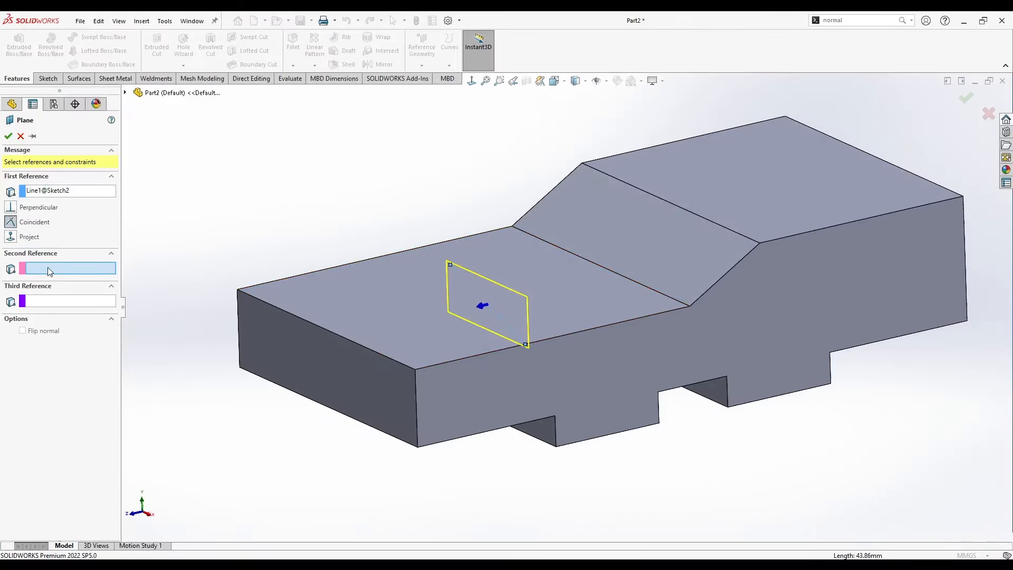
pyautogui.click(478, 356)
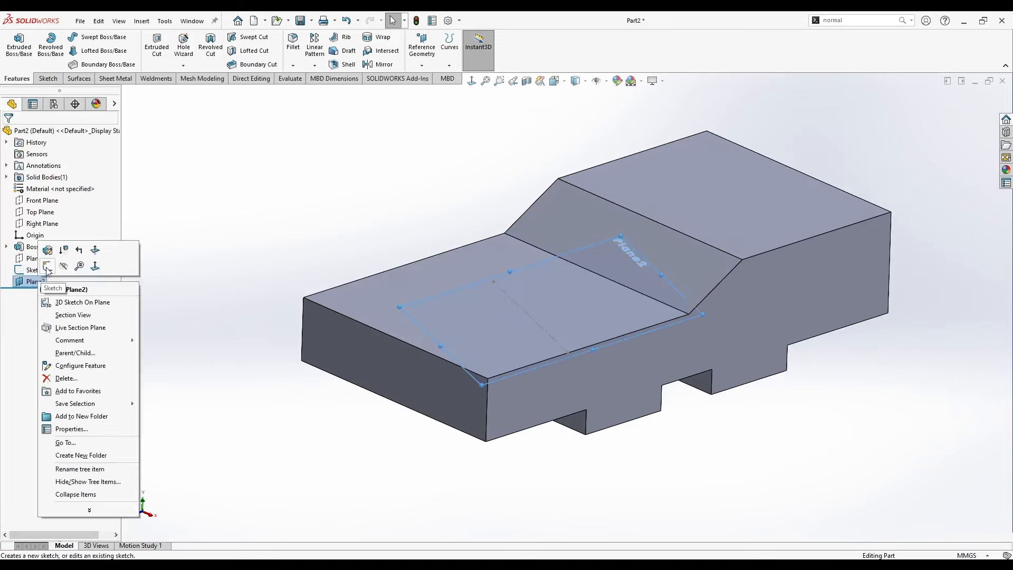
# On the inclined plane, sketch a circle about 44.6 mm across centred on the centerline, and an open three-sided line profile from the side edge around it.
pyautogui.click(47, 268)
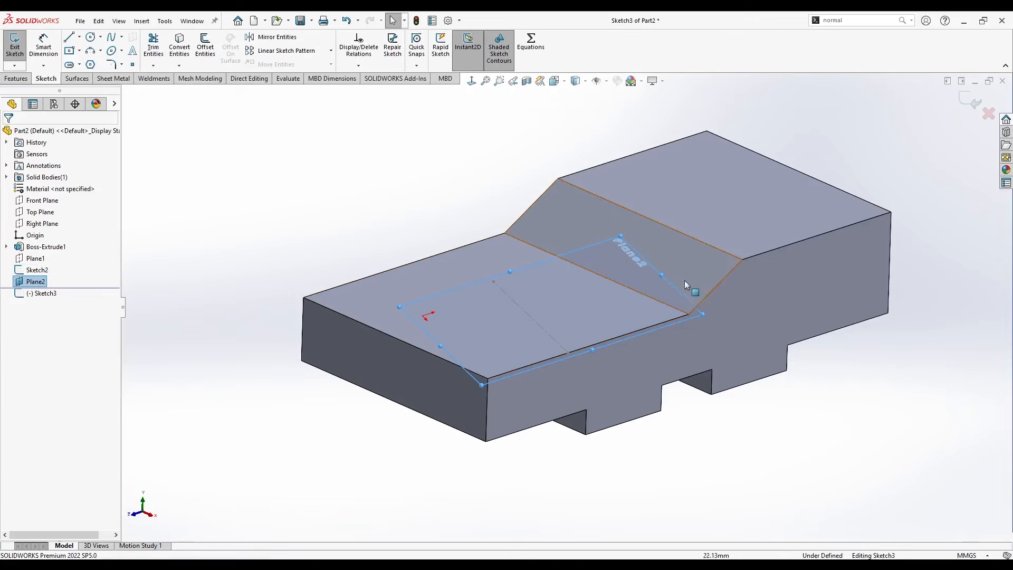
pyautogui.click(472, 81)
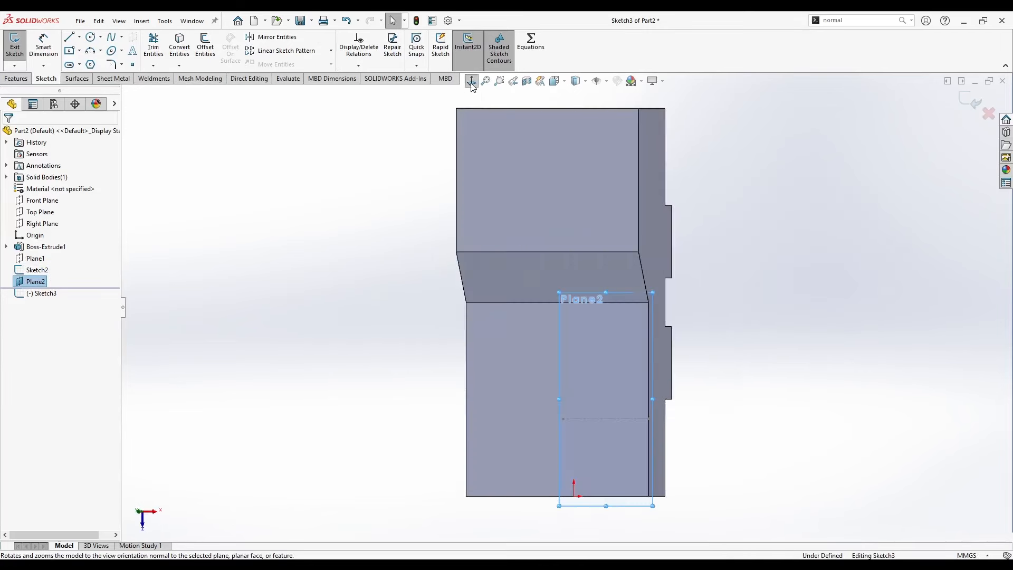
pyautogui.moveTo(376, 257); pyautogui.dragTo(134, 211, button='middle')
pyautogui.click(91, 37)
pyautogui.click(448, 327)
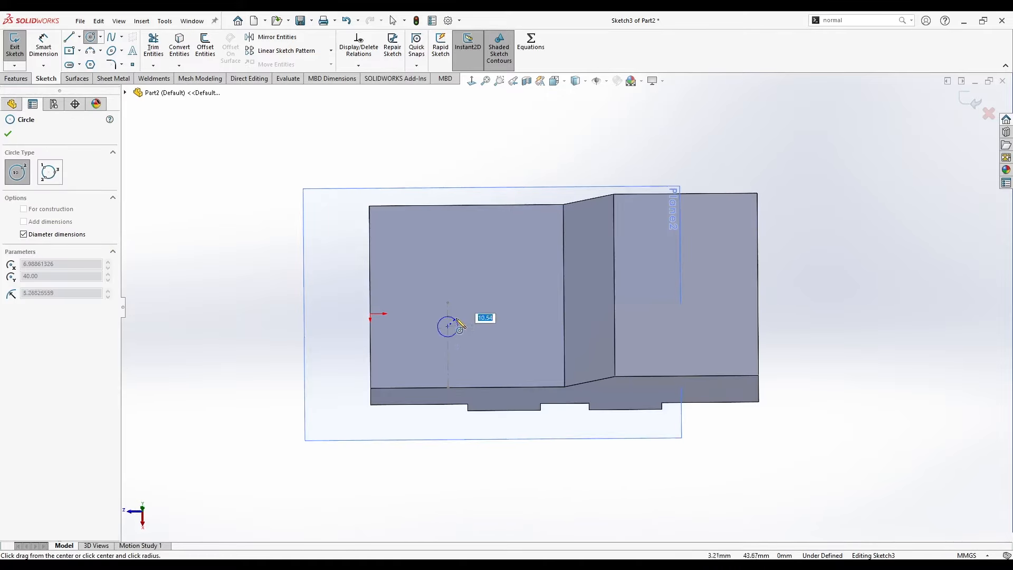
pyautogui.click(476, 295)
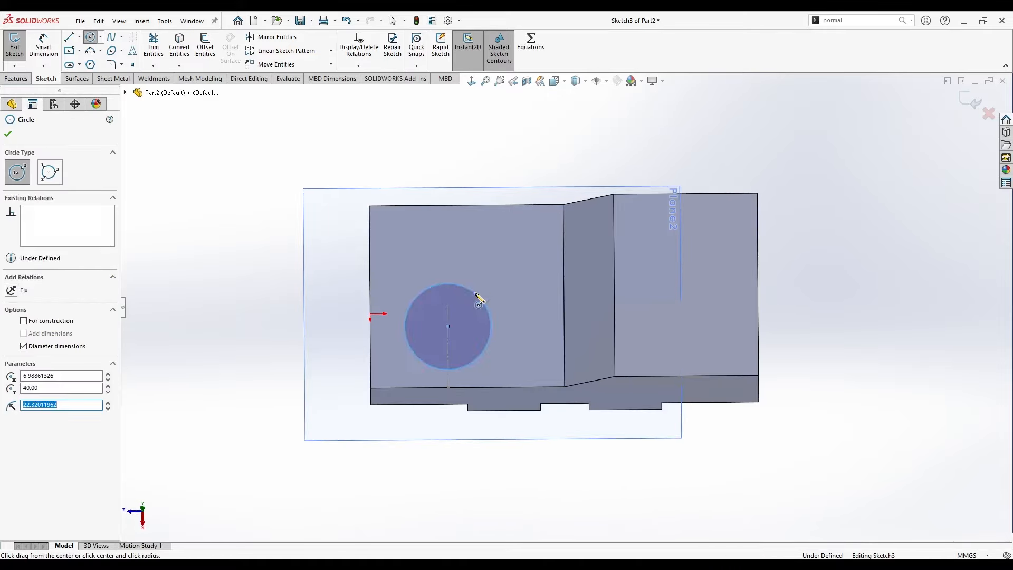
pyautogui.click(501, 258)
pyautogui.press('Escape')
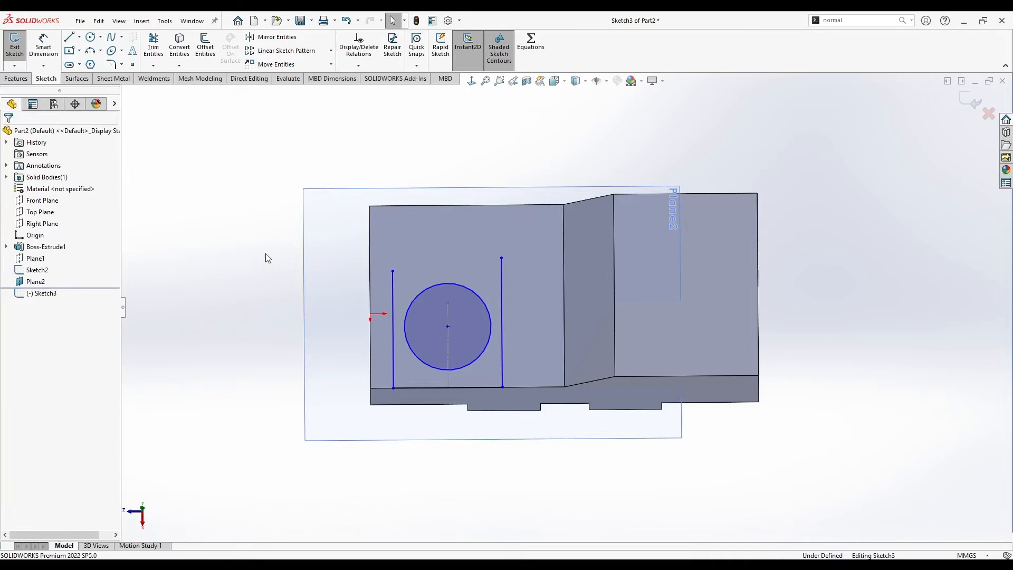
# Make both straight side lines of the profile tangent to the circle.
pyautogui.click(393, 290)
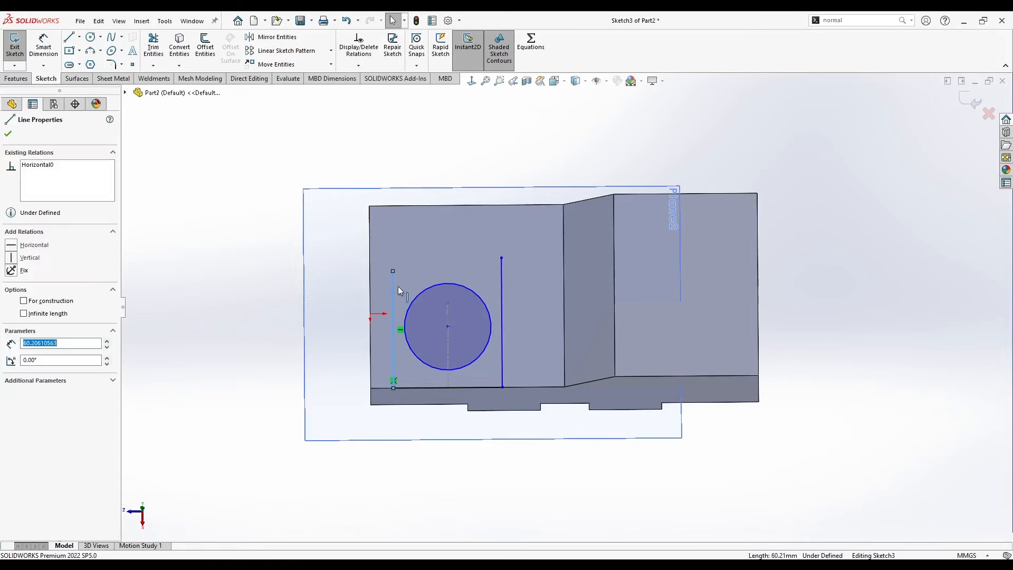
pyautogui.keyDown('ctrl'); pyautogui.click(419, 299); pyautogui.keyUp('ctrl')
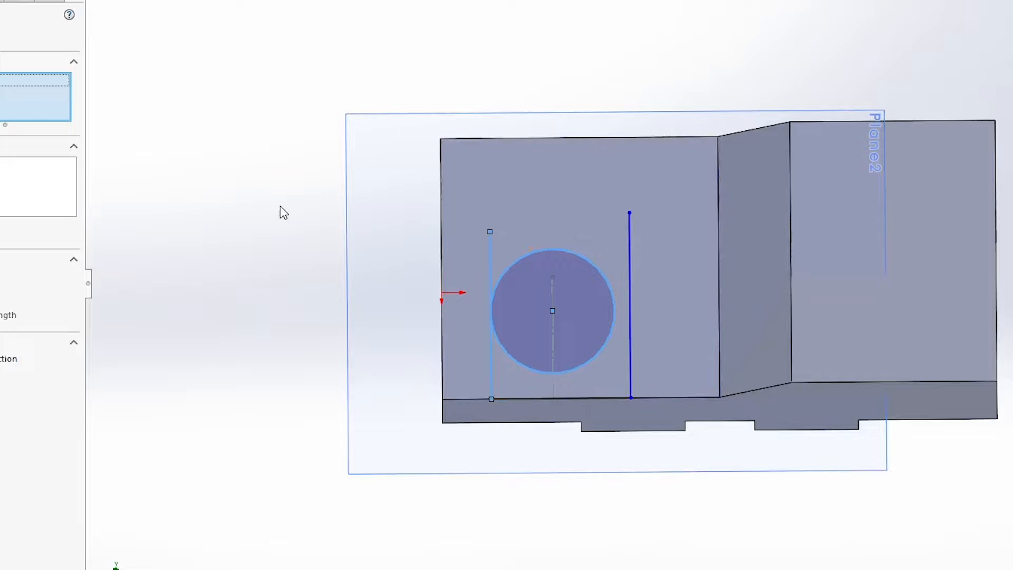
pyautogui.click(283, 213)
pyautogui.click(631, 266)
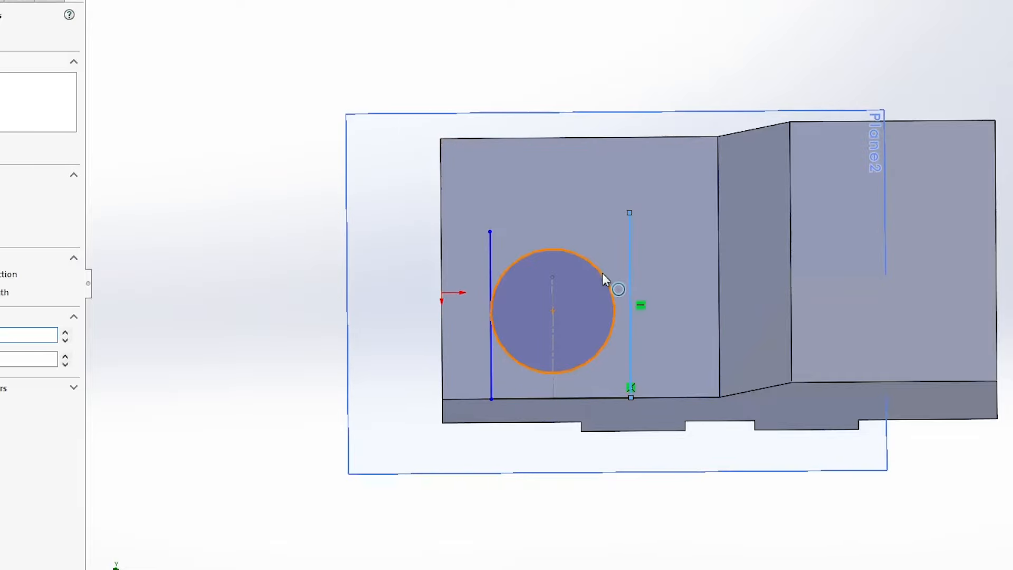
pyautogui.keyDown('ctrl'); pyautogui.click(604, 276); pyautogui.keyUp('ctrl')
pyautogui.click(646, 206)
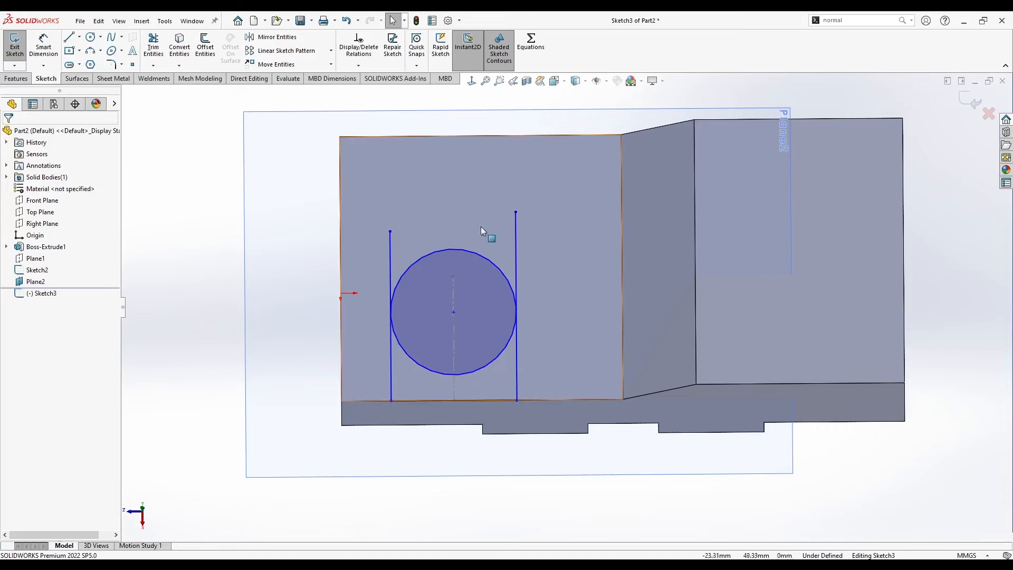
# Power-trim the side lines beyond the circle and the circle's inner arc to leave a single round-ended outline.
pyautogui.click(154, 47)
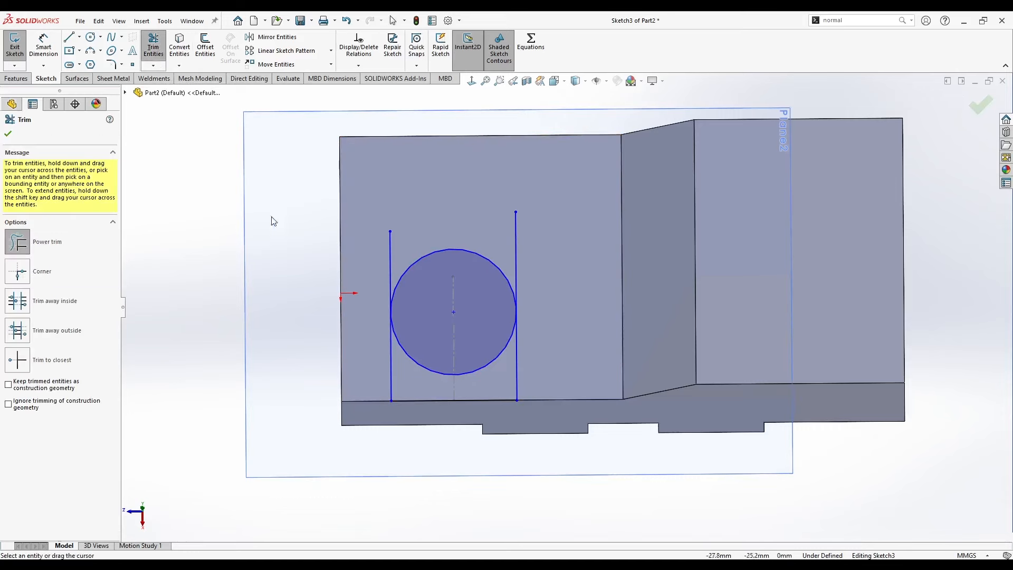
pyautogui.click(17, 243)
pyautogui.moveTo(390, 255)
pyautogui.mouseDown()
pyautogui.moveTo(423, 233)
pyautogui.moveTo(508, 240)
pyautogui.moveTo(548, 260)
pyautogui.mouseUp()
pyautogui.moveTo(485, 344); pyautogui.dragTo(487, 377)
pyautogui.press('Escape')
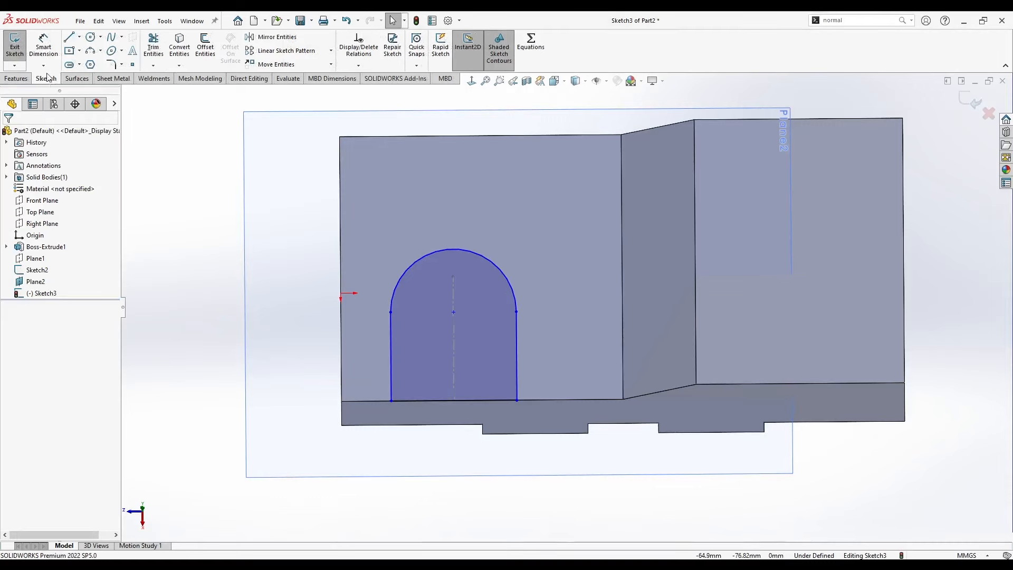
# Dimension the rounded end of the profile with a radius of 25 mm.
pyautogui.click(44, 45)
pyautogui.click(489, 264)
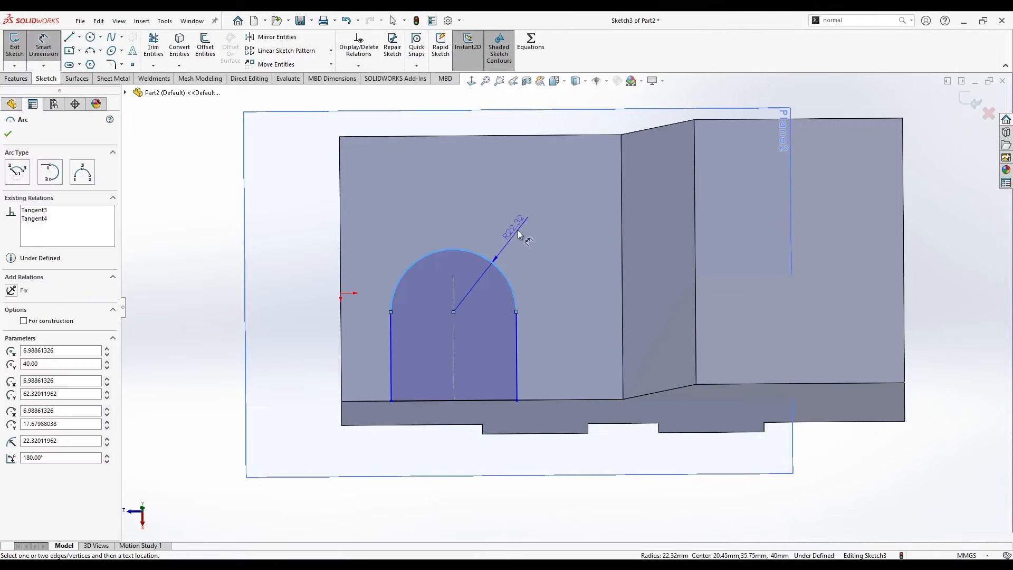
pyautogui.click(515, 228)
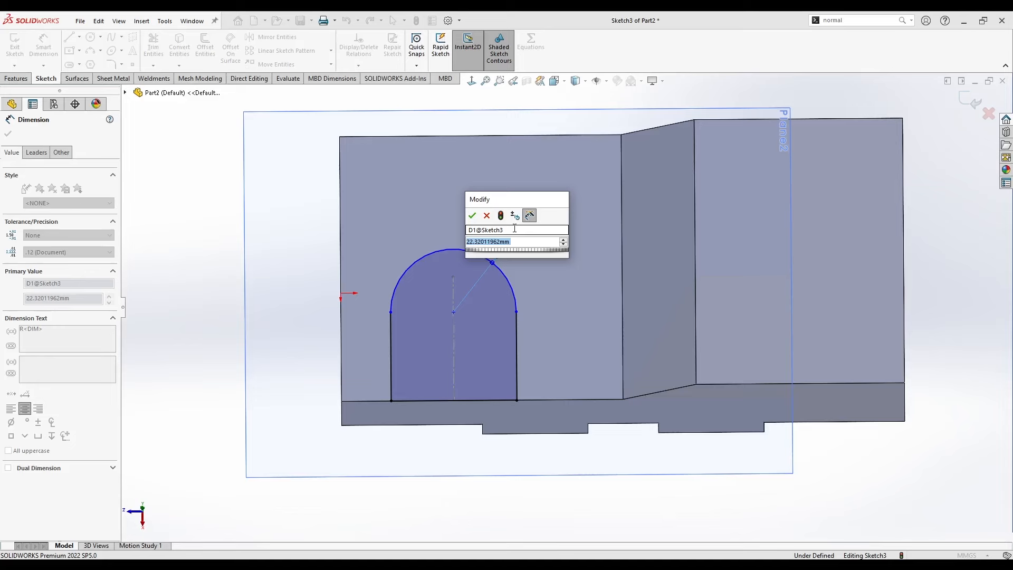
pyautogui.write('25')
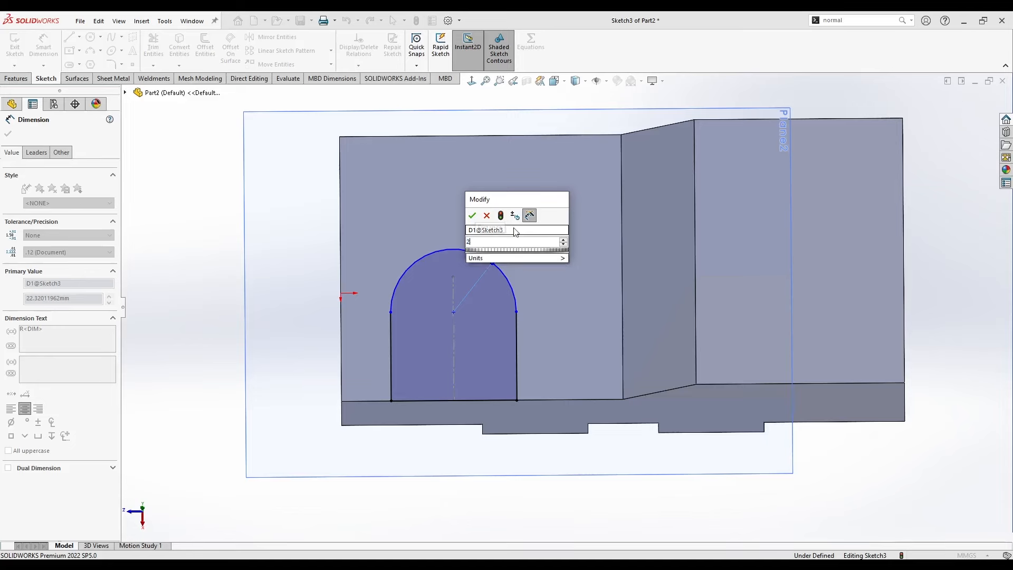
pyautogui.press('Return')
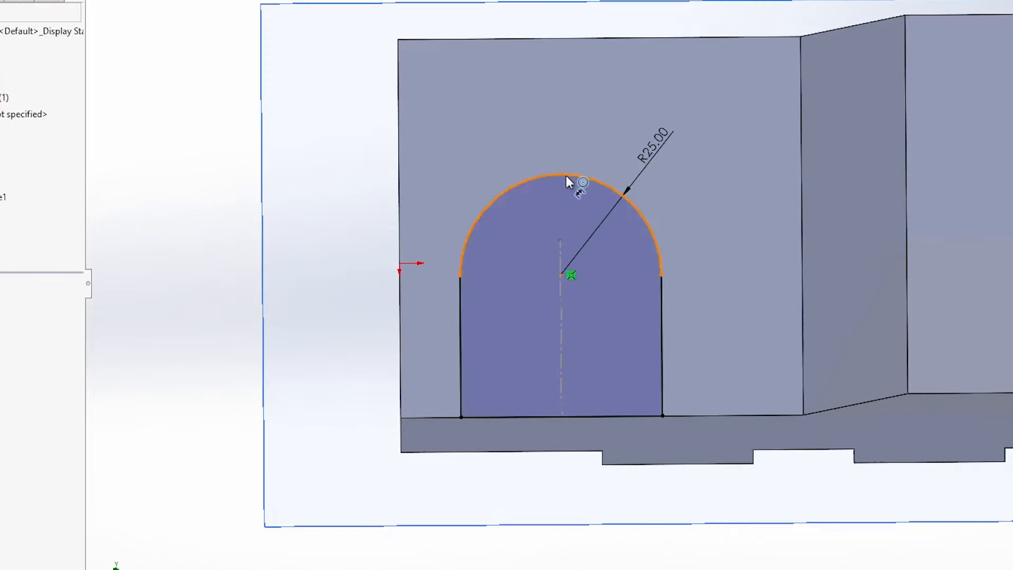
# Dimension the distance from the arc's centre to the profile's straight base line as 40 mm.
pyautogui.click(457, 231)
pyautogui.click(423, 400)
pyautogui.click(349, 364)
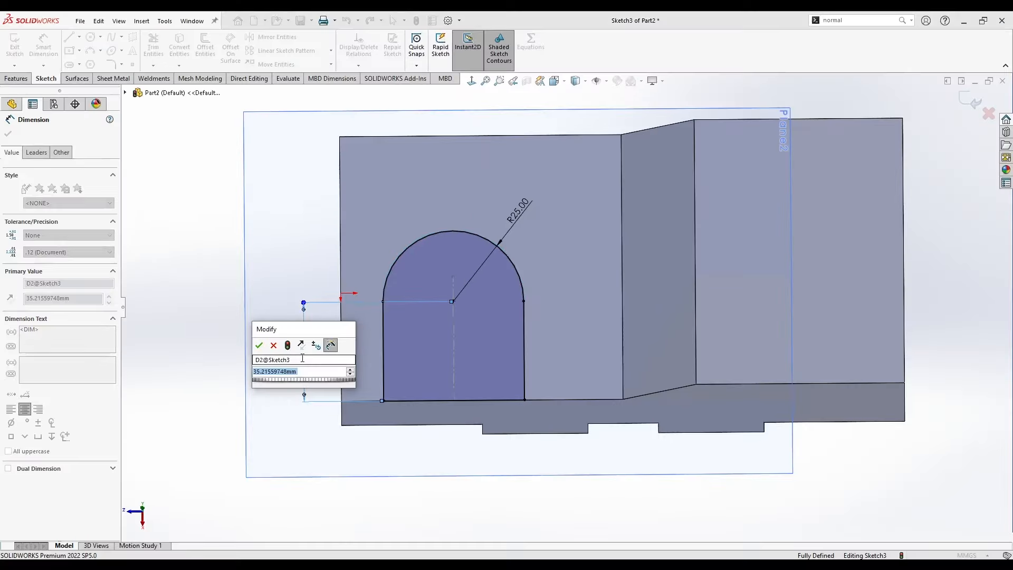
pyautogui.press('Return')
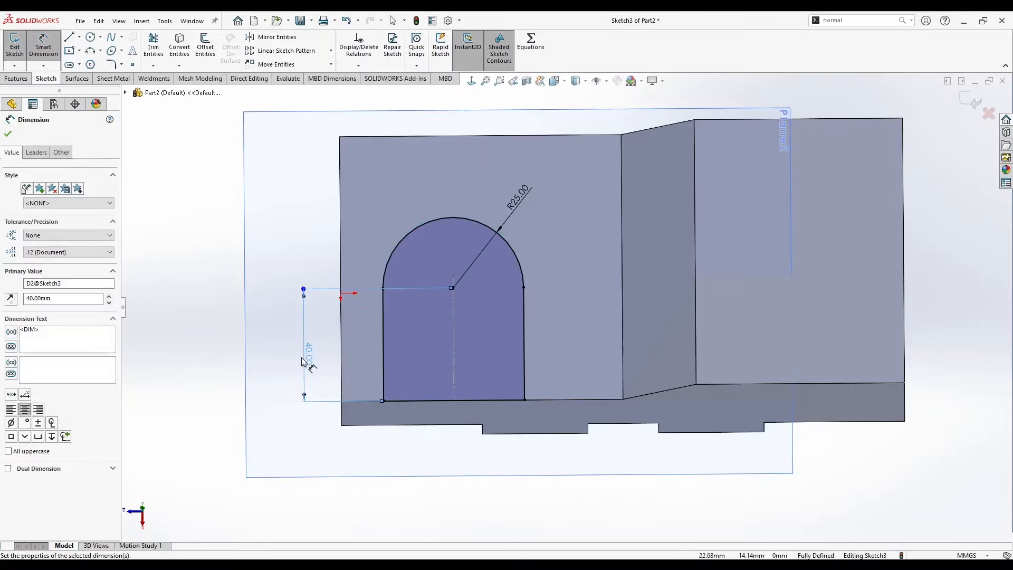
pyautogui.press('Escape')
# Extrude the round-ended profile as a boss in the reversed direction, down towards the base, with the end condition Up To Next.
pyautogui.moveTo(470, 369)
pyautogui.mouseDown(button='middle')
pyautogui.moveTo(526, 248)
pyautogui.moveTo(566, 266)
pyautogui.mouseUp(button='middle')
pyautogui.scroll(2, 567, 274)
pyautogui.click(17, 78)
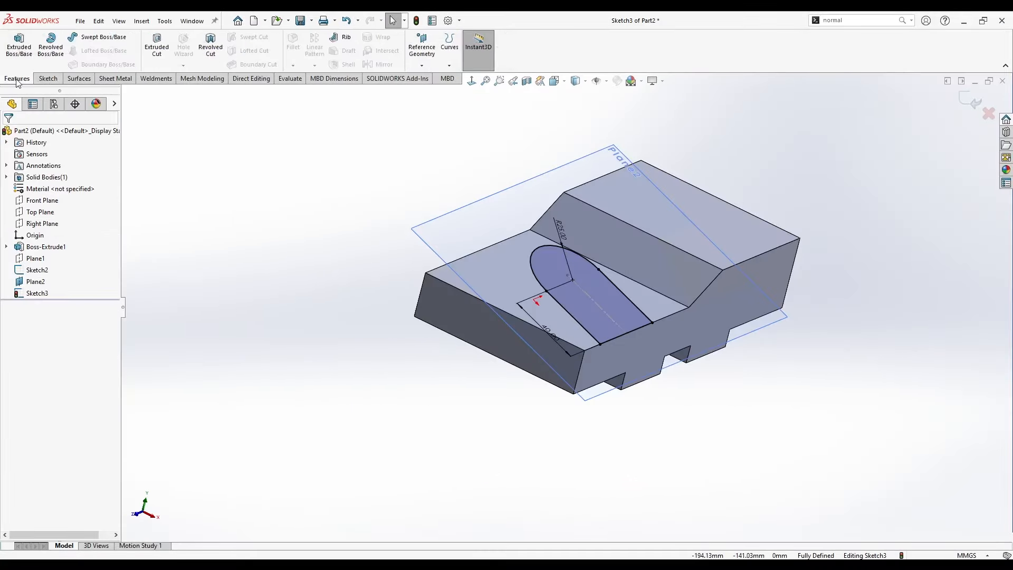
pyautogui.click(20, 46)
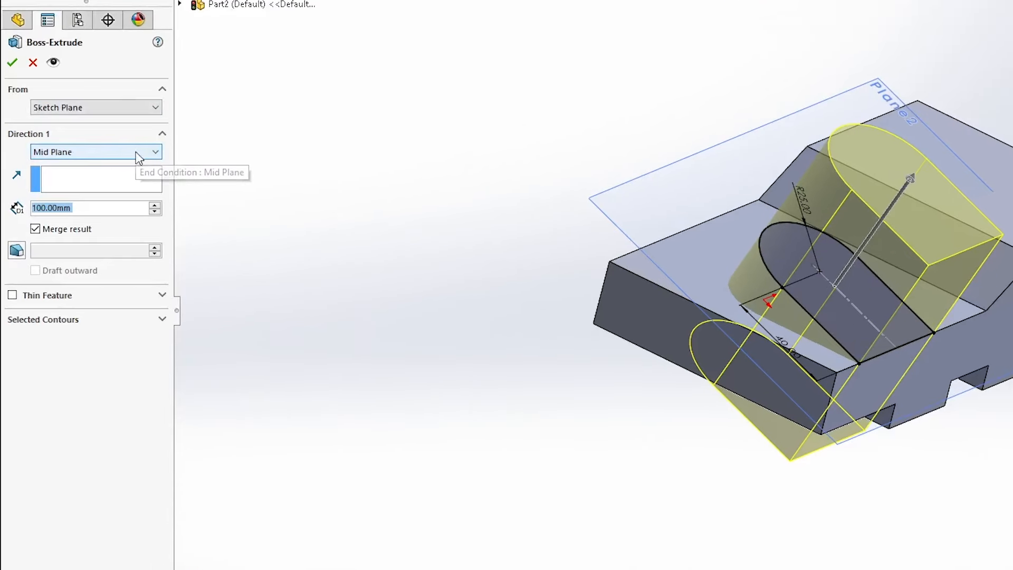
pyautogui.click(74, 156)
pyautogui.click(71, 166)
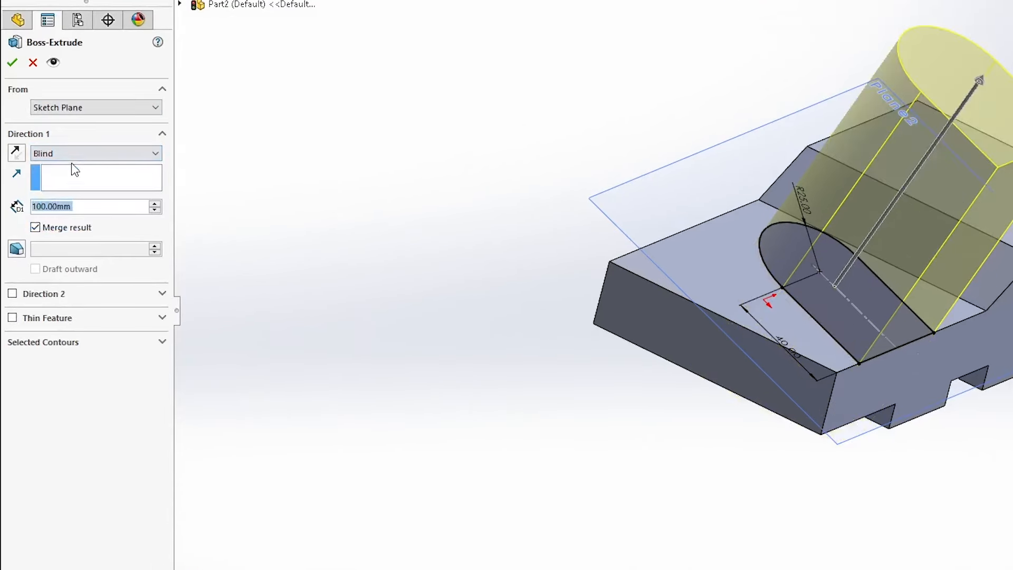
pyautogui.click(16, 154)
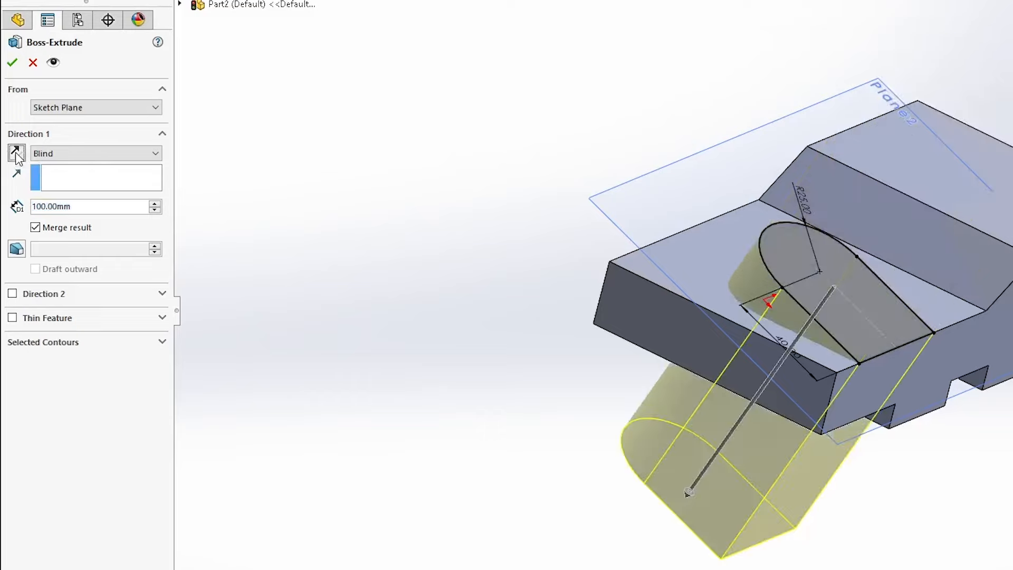
pyautogui.click(77, 153)
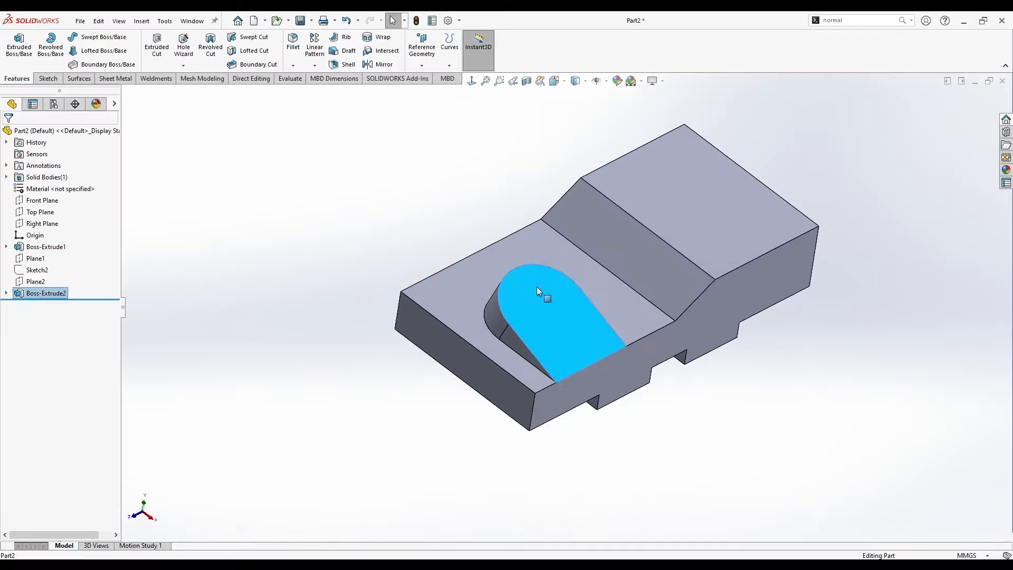
# Start a sketch on the boss's inclined top face and draw a circle about 29.3 mm across, concentric with the rounded end.
pyautogui.rightClick(538, 290)
pyautogui.click(565, 273)
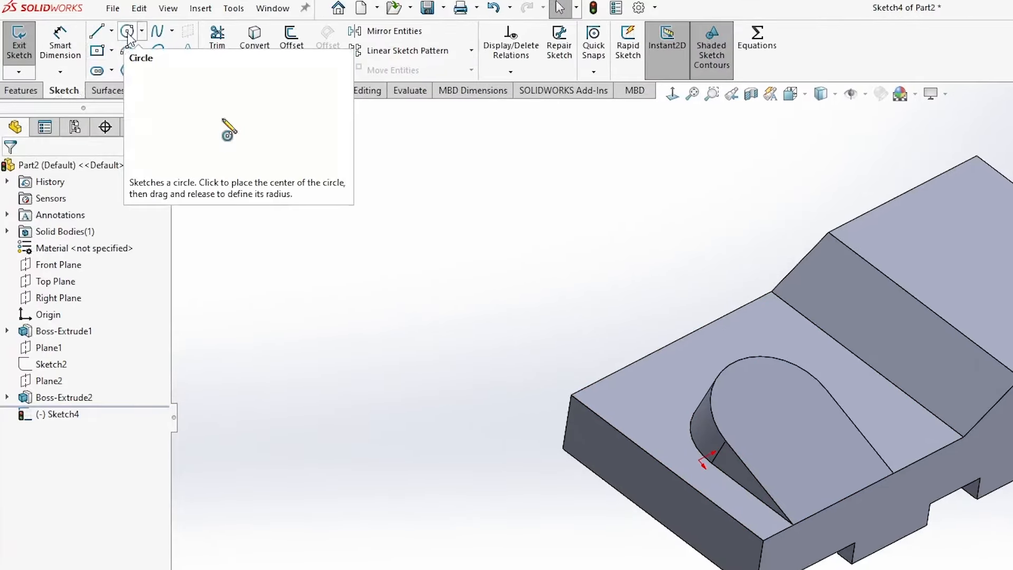
pyautogui.click(91, 36)
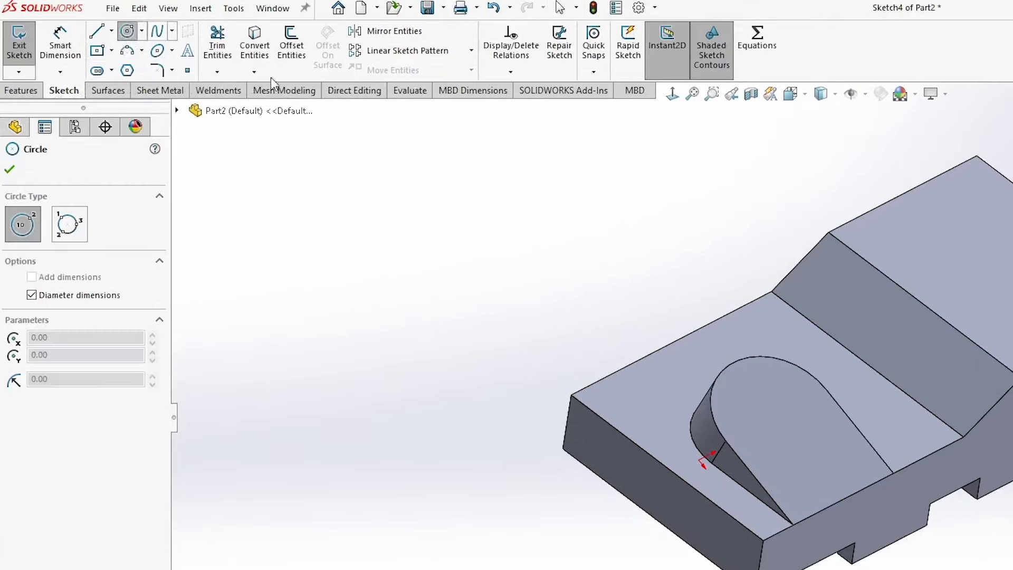
pyautogui.moveTo(576, 226); pyautogui.dragTo(580, 293, button='middle')
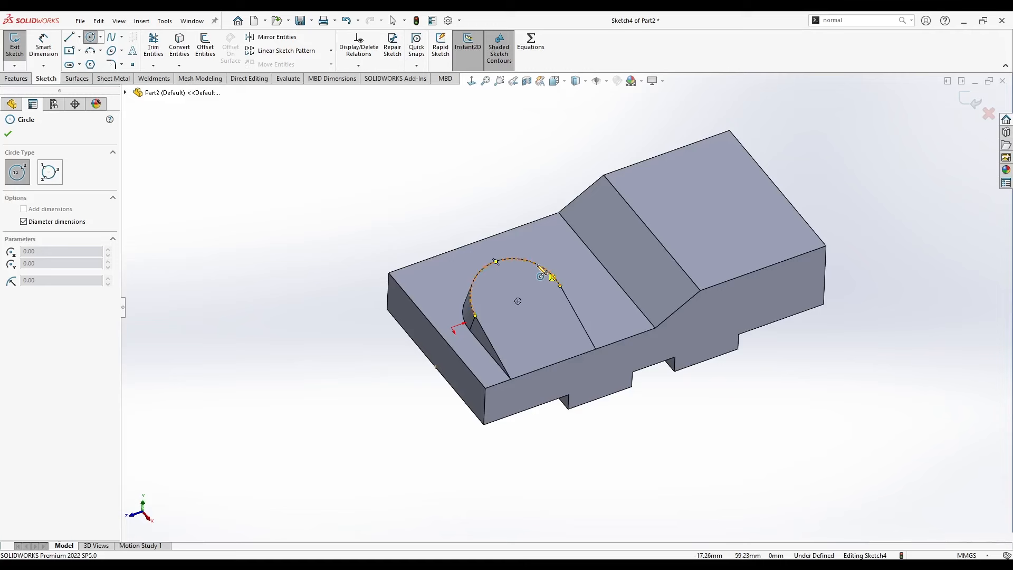
pyautogui.moveTo(474, 274); pyautogui.dragTo(517, 288, button='middle')
pyautogui.click(514, 307)
pyautogui.click(524, 284)
pyautogui.press('Escape')
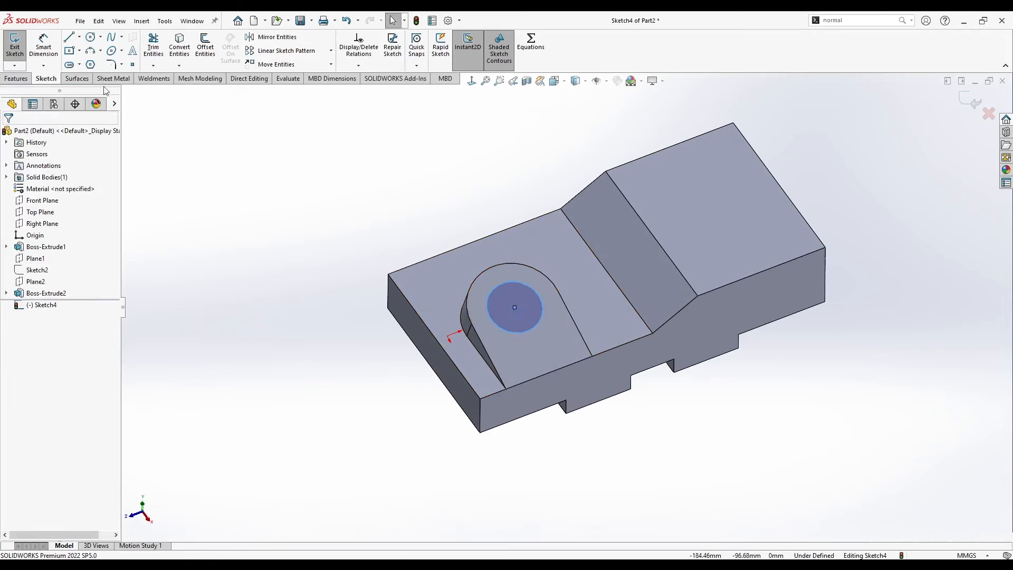
# Set the circle's diameter to 25 mm.
pyautogui.click(50, 57)
pyautogui.click(526, 285)
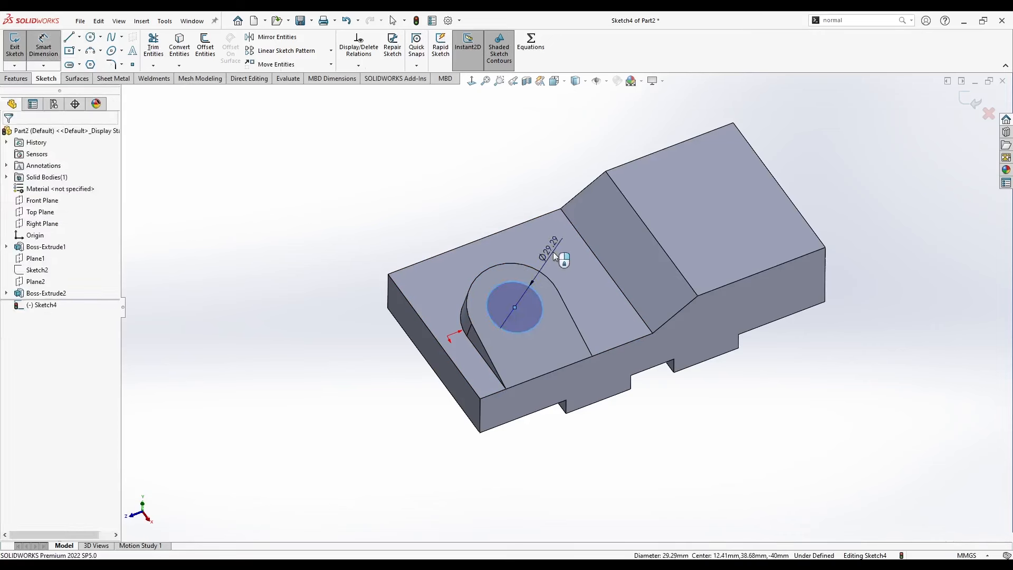
pyautogui.click(553, 252)
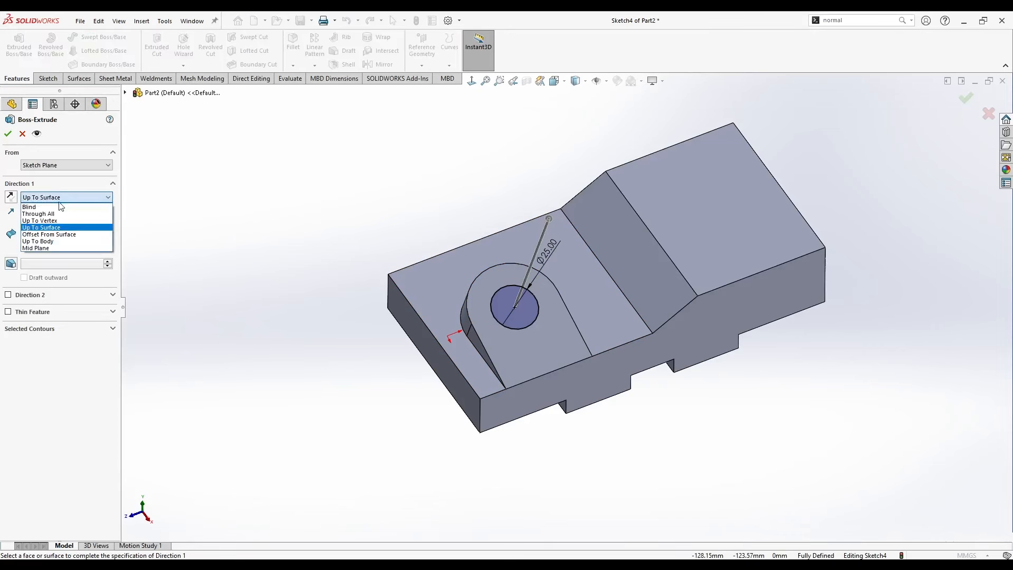
# Extrude the 25 mm circle as a blind boss 10 mm high, merged with the body.
pyautogui.click(60, 207)
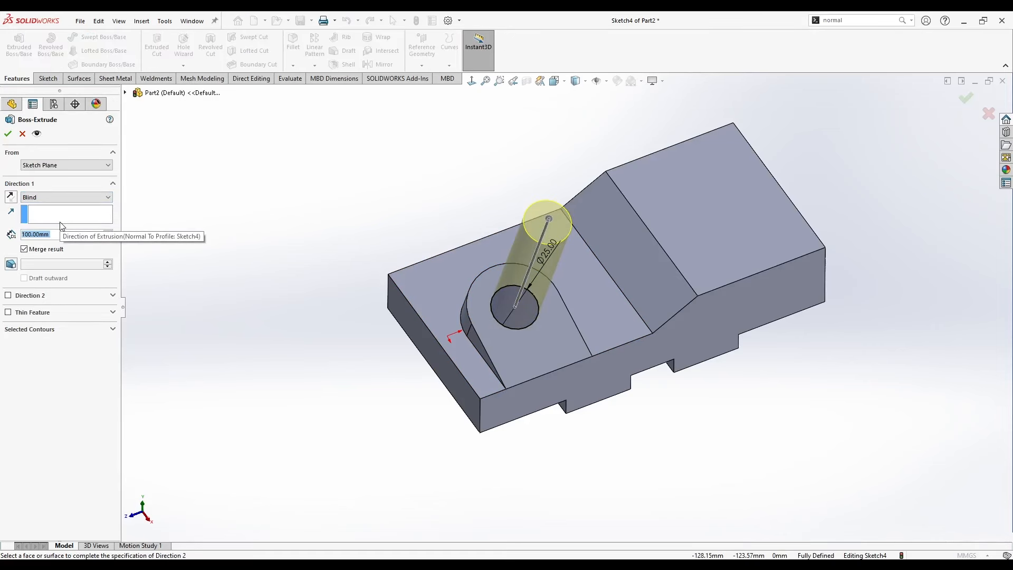
pyautogui.write('10')
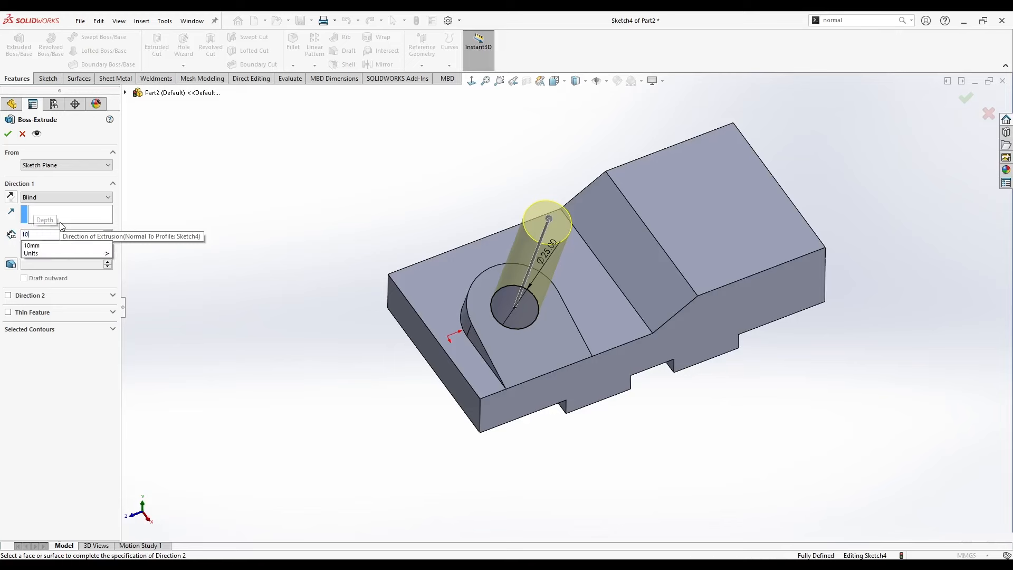
pyautogui.press('Return')
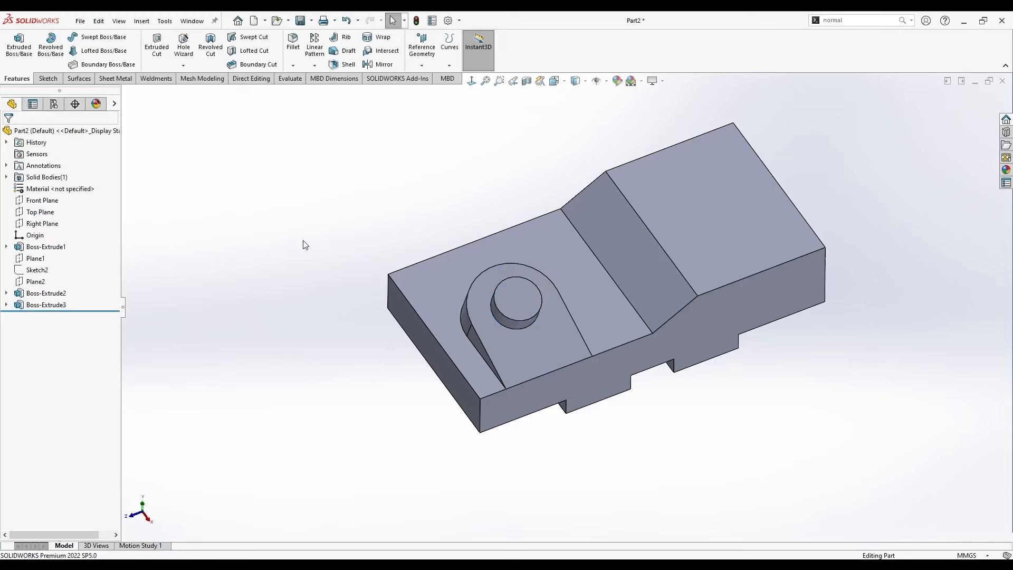
pyautogui.moveTo(303, 245); pyautogui.dragTo(362, 270, button='middle')
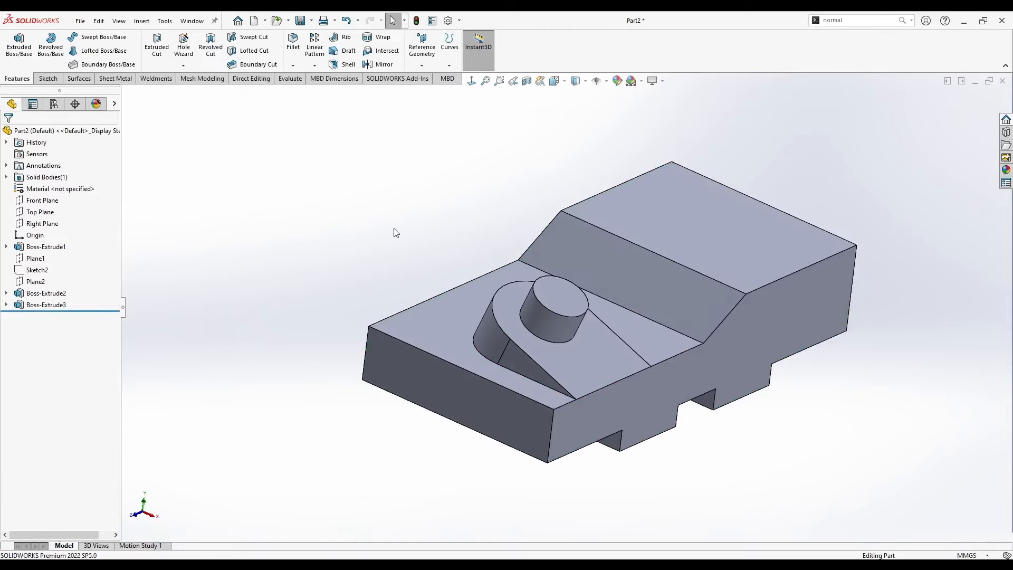
# Start a Hole Wizard feature with the plain Hole type, DIN standard and Drill sizes.
pyautogui.click(186, 49)
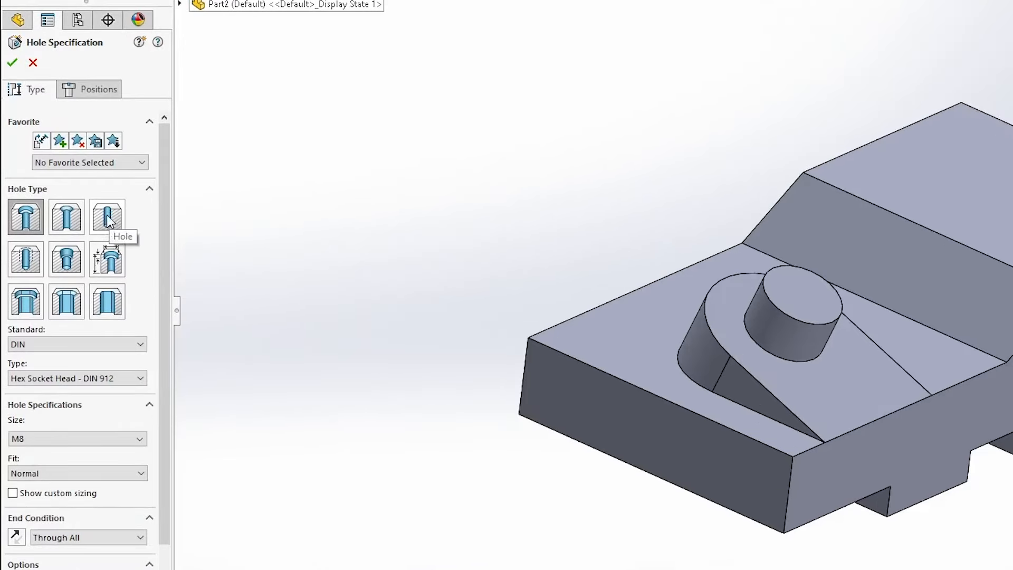
pyautogui.click(108, 219)
pyautogui.click(48, 351)
pyautogui.click(46, 345)
pyautogui.click(35, 379)
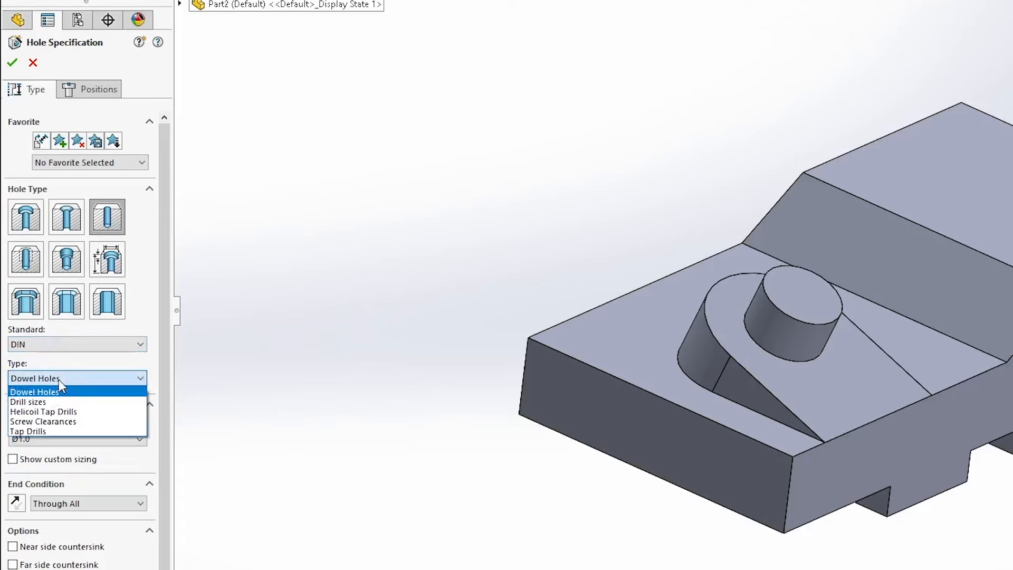
pyautogui.click(42, 406)
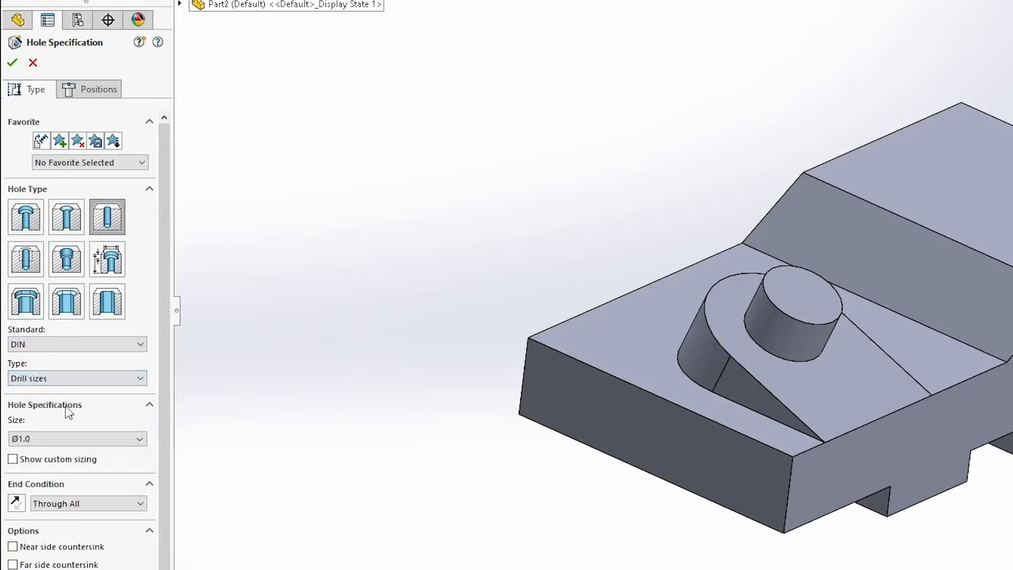
# Set the hole size to Ø12.0 with the end condition Through All.
pyautogui.click(128, 438)
pyautogui.moveTo(140, 465); pyautogui.dragTo(137, 537)
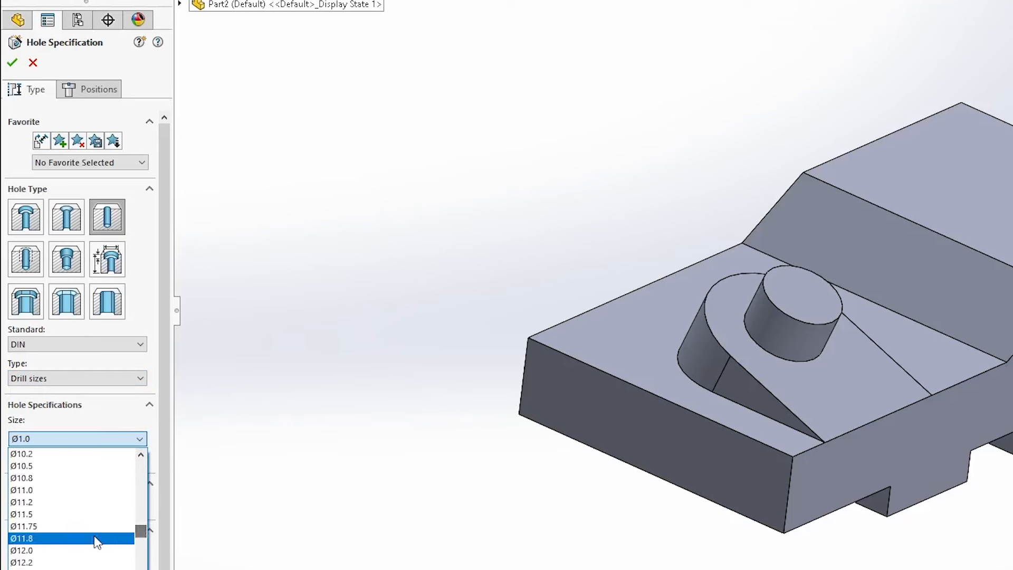
pyautogui.click(97, 537)
pyautogui.scroll(-2, 156, 475)
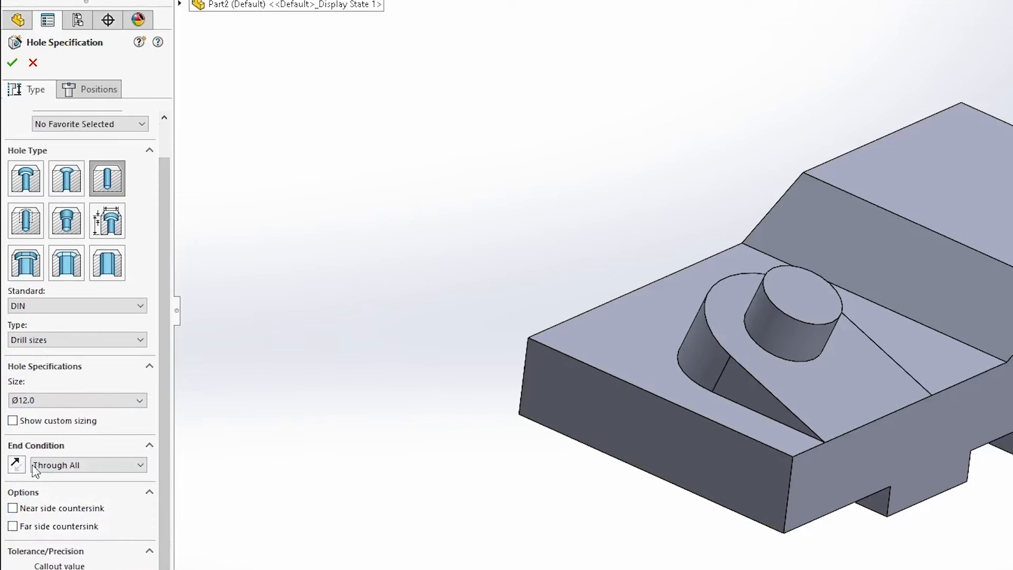
pyautogui.click(69, 467)
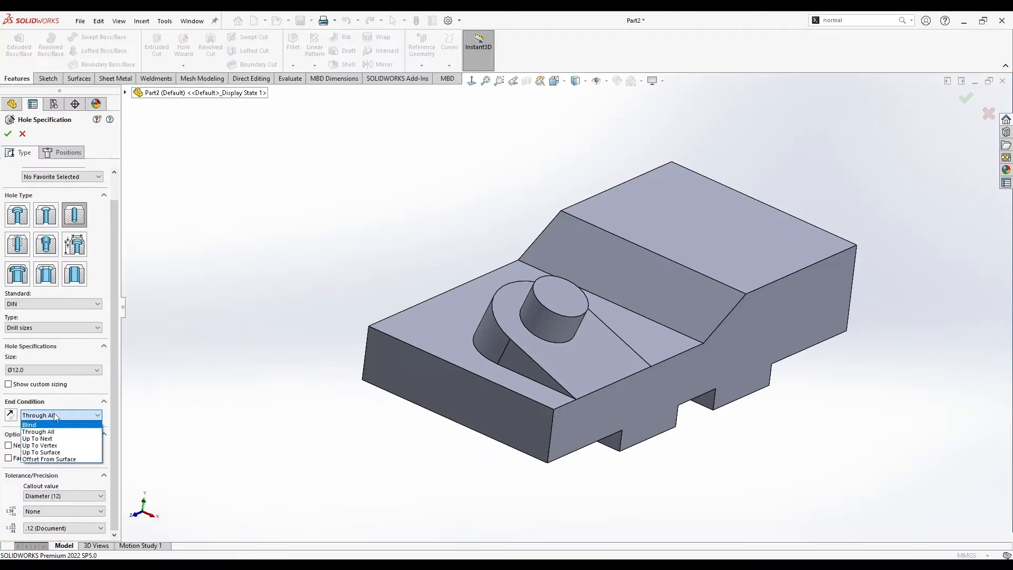
pyautogui.click(86, 444)
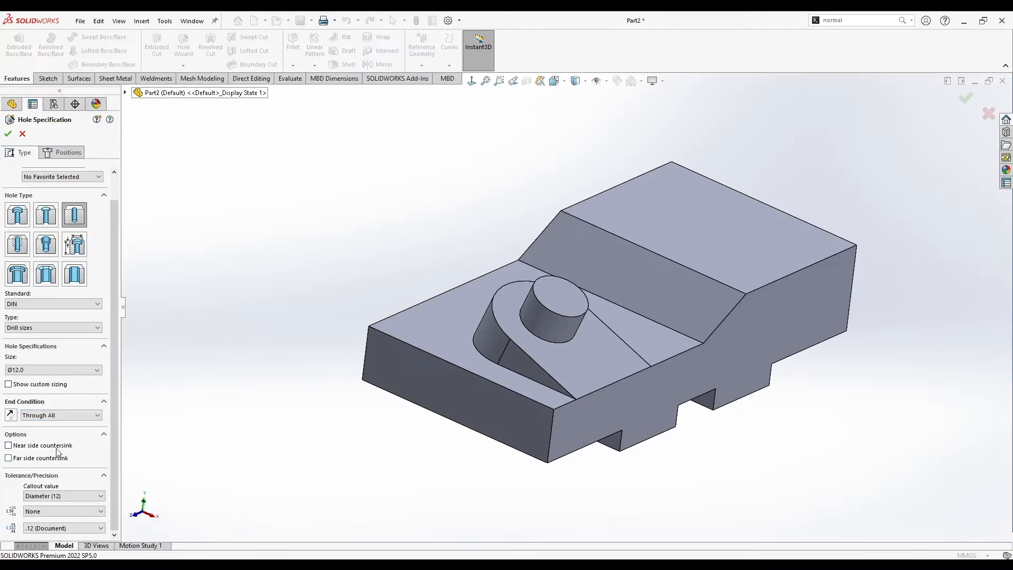
# Position the hole at the centre of the cylindrical boss's top face and create it.
pyautogui.click(69, 153)
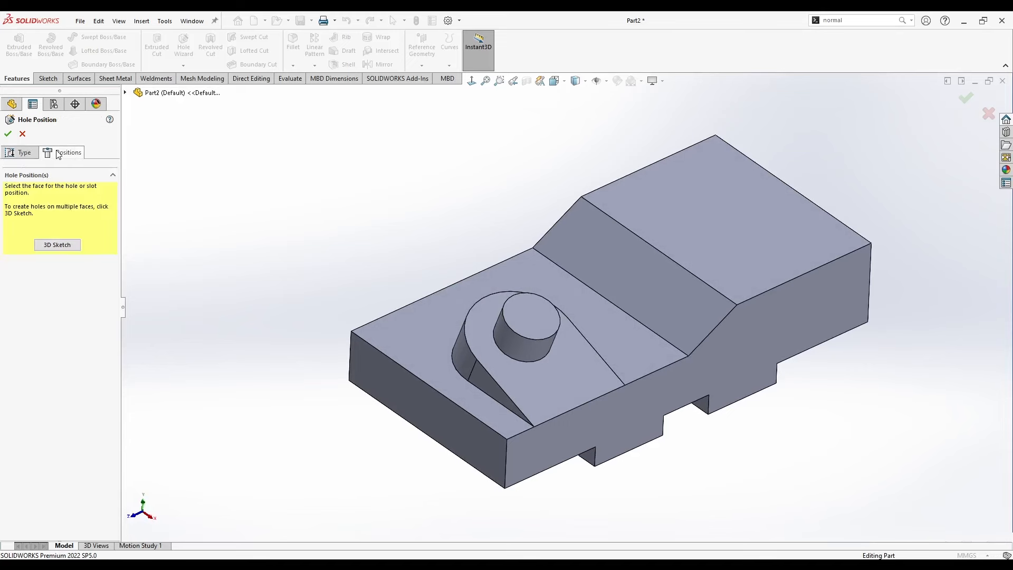
pyautogui.click(530, 319)
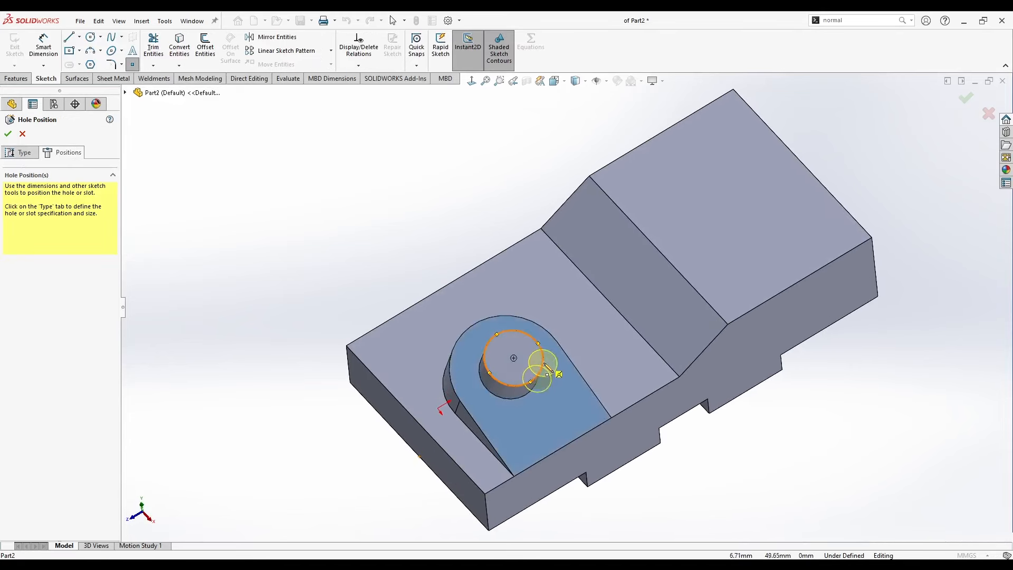
pyautogui.click(515, 358)
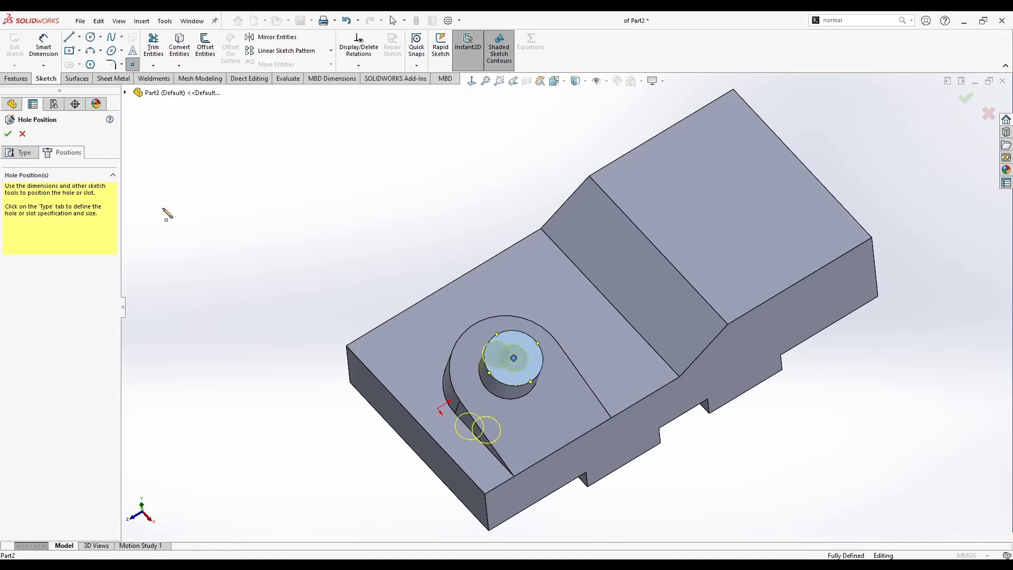
pyautogui.click(8, 134)
pyautogui.moveTo(407, 339); pyautogui.dragTo(467, 294, button='middle')
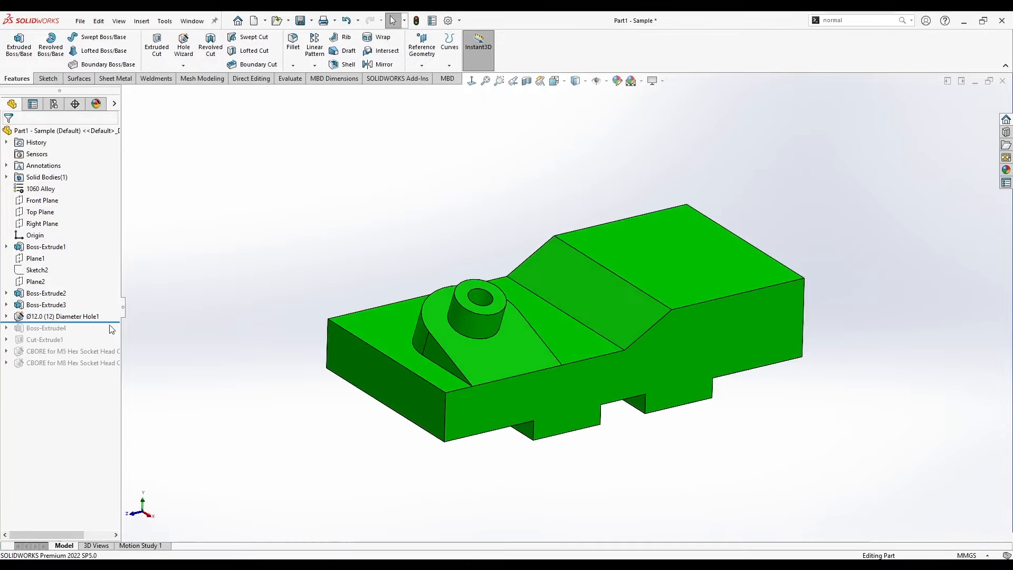
# Roll the sample part forward to include Boss-Extrude4, examine the round-ended boss on its slope, and switch back to Part2.
pyautogui.moveTo(108, 323); pyautogui.dragTo(113, 334)
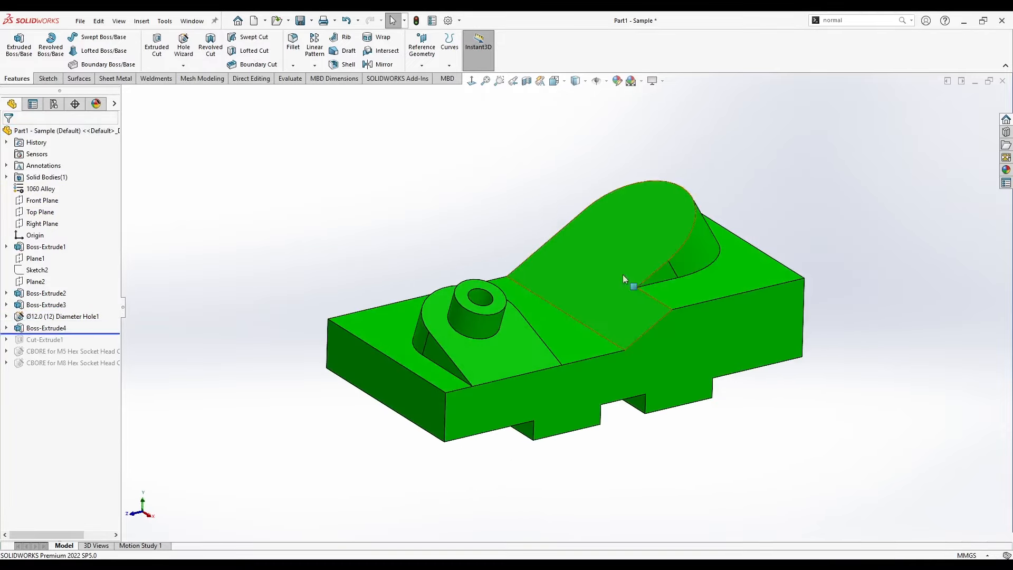
pyautogui.moveTo(658, 194); pyautogui.dragTo(733, 359, button='middle')
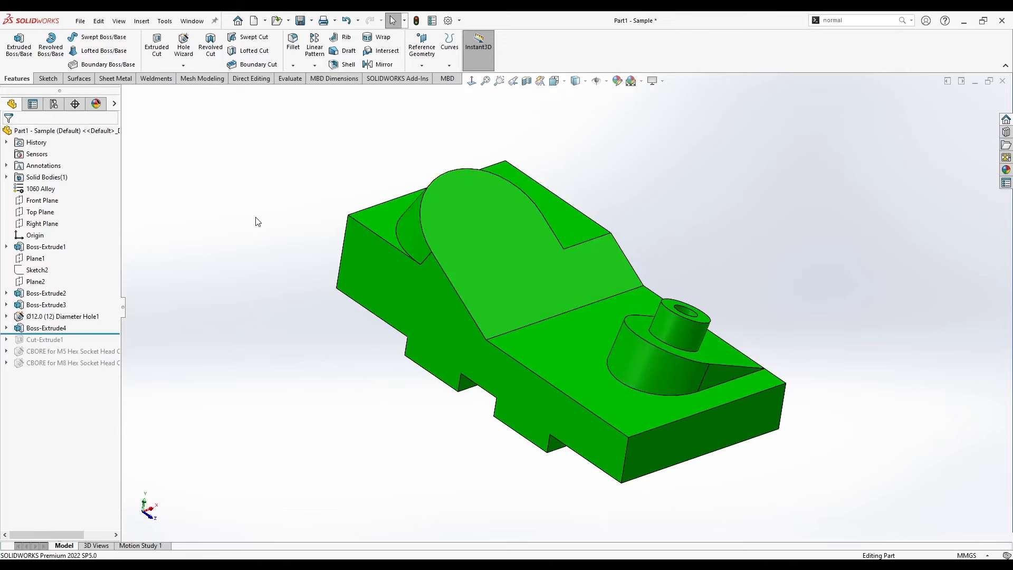
pyautogui.hotkey('ctrl', 'Tab')
pyautogui.click(653, 281)
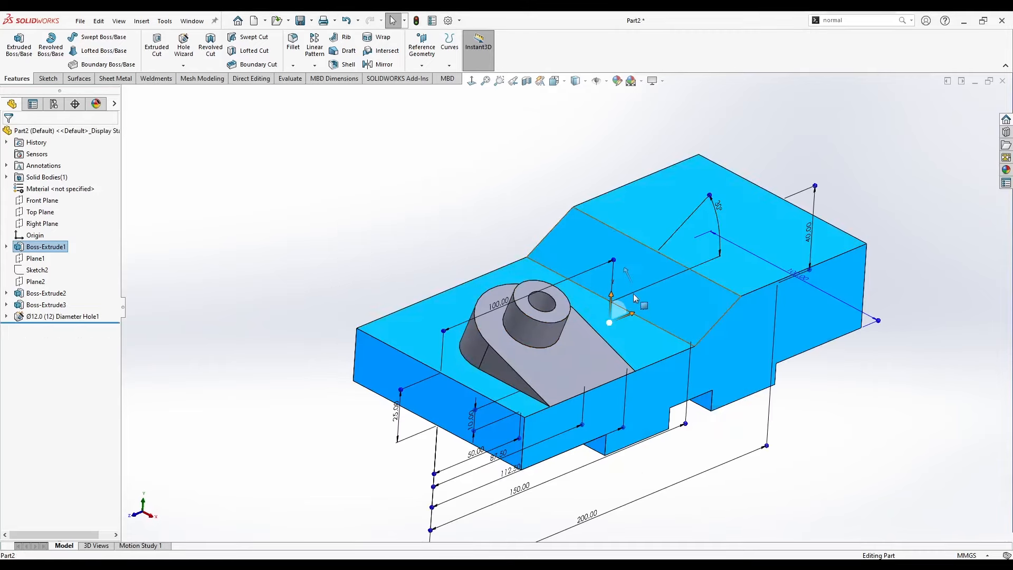
pyautogui.click(537, 186)
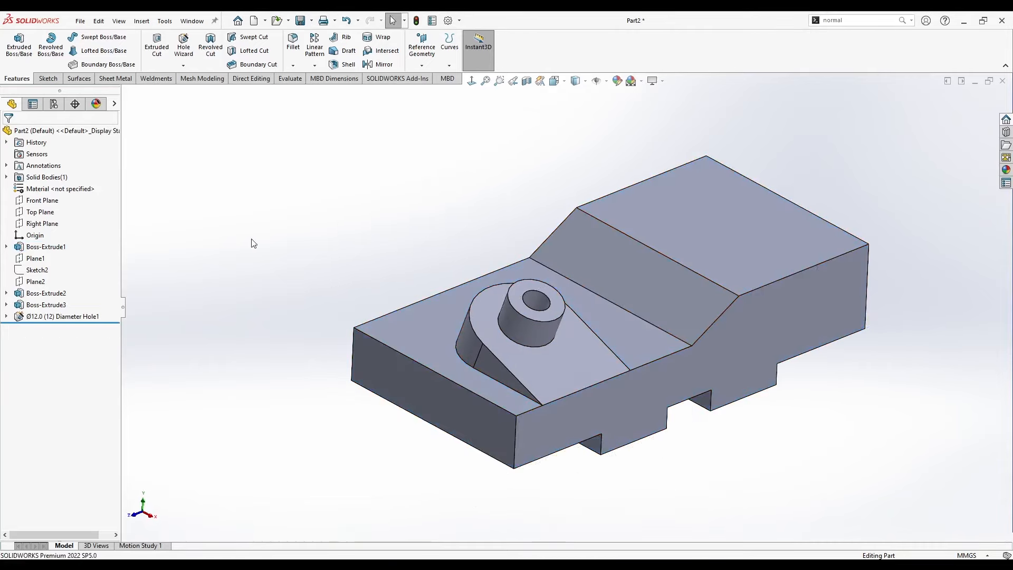
# Start a sketch on the inclined face of the base and view it normal to the sketch plane.
pyautogui.click(35, 282)
pyautogui.moveTo(475, 360); pyautogui.dragTo(498, 334, button='middle')
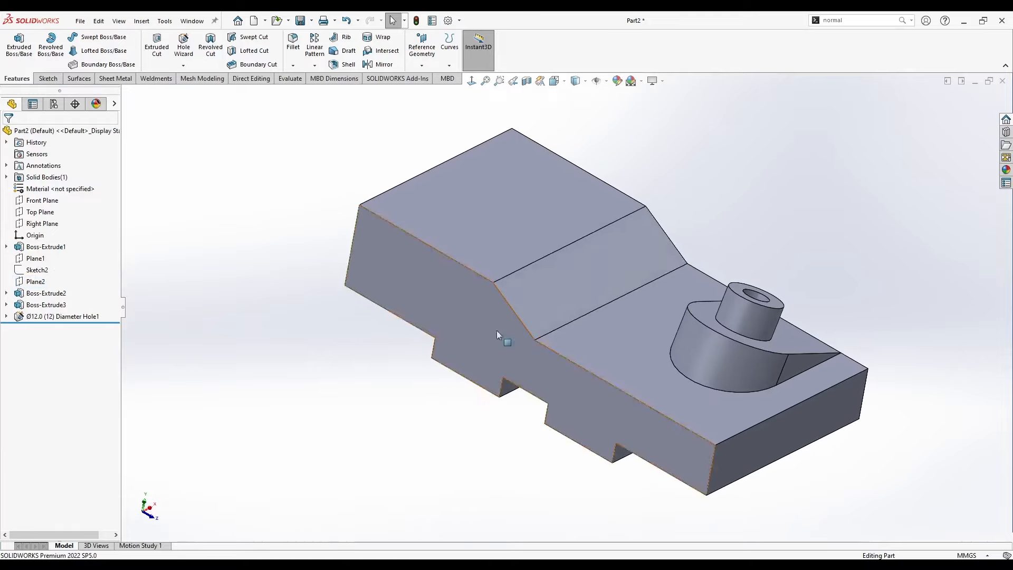
pyautogui.rightClick(550, 274)
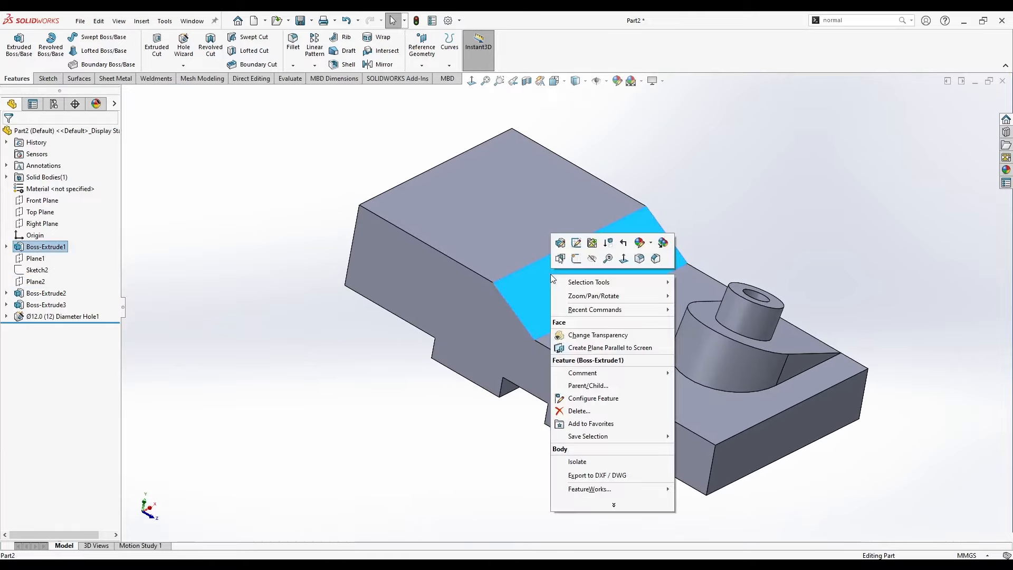
pyautogui.click(574, 264)
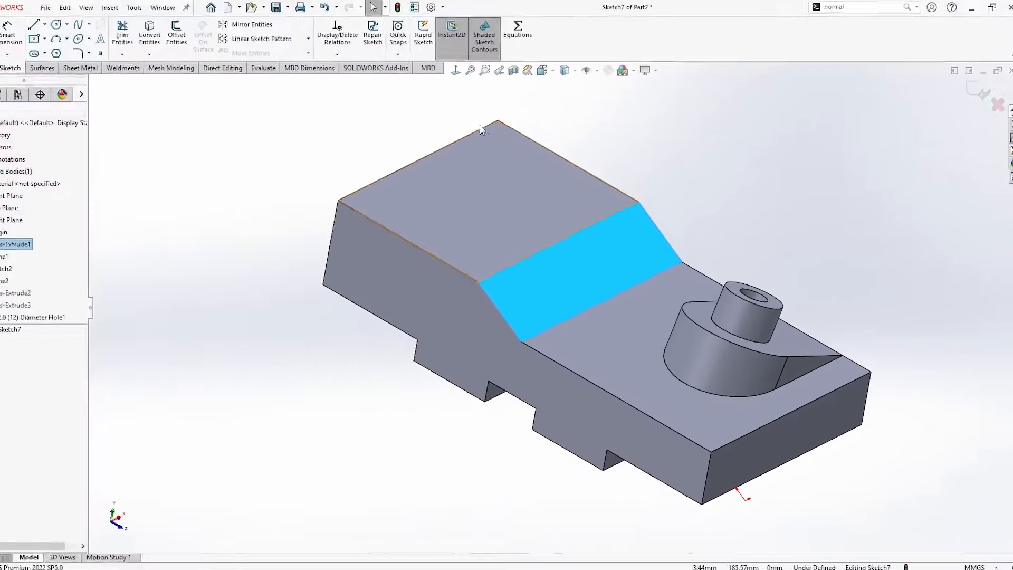
pyautogui.click(472, 81)
pyautogui.click(409, 259)
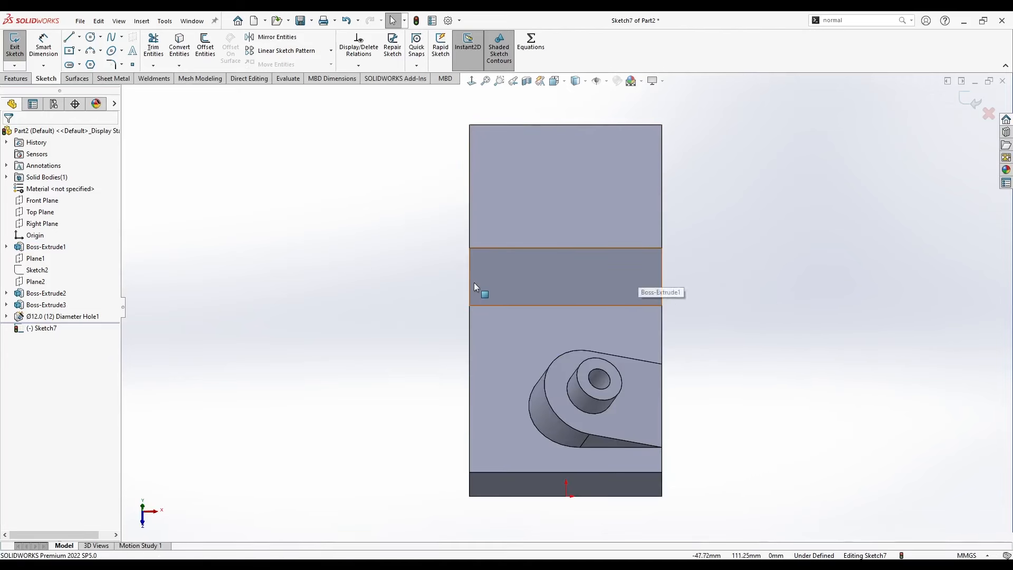
# Sketch a 70 mm diameter circle above the inclined face and shift it so it lies closer to the slope.
pyautogui.click(91, 37)
pyautogui.click(531, 183)
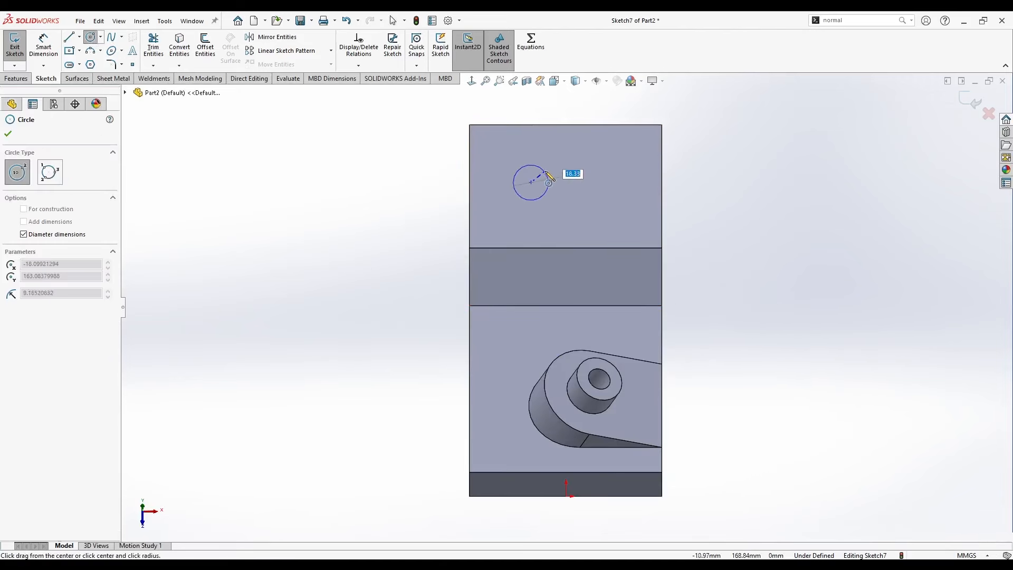
pyautogui.write('70')
pyautogui.press('Return')
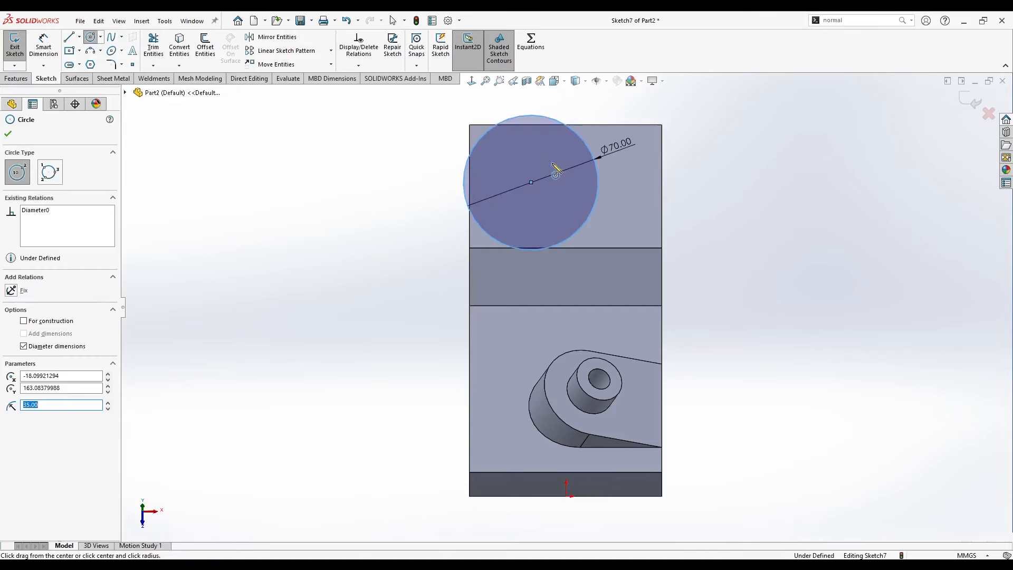
pyautogui.press('Escape')
pyautogui.moveTo(532, 183); pyautogui.dragTo(545, 202)
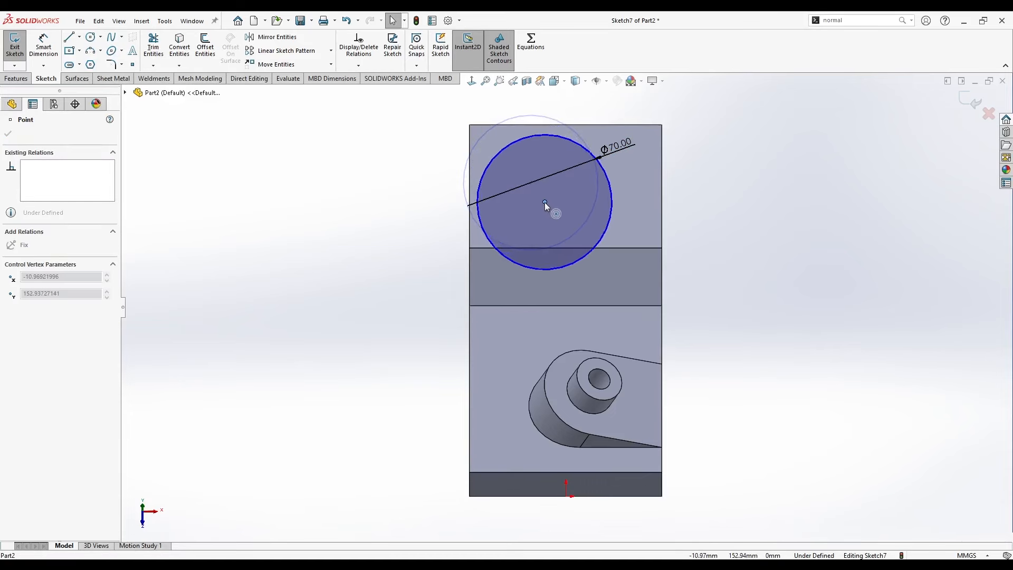
# Make the 70 mm circle tangent to the neighbouring long side edge of the base.
pyautogui.click(476, 193)
pyautogui.keyDown('ctrl'); pyautogui.click(469, 179); pyautogui.keyUp('ctrl')
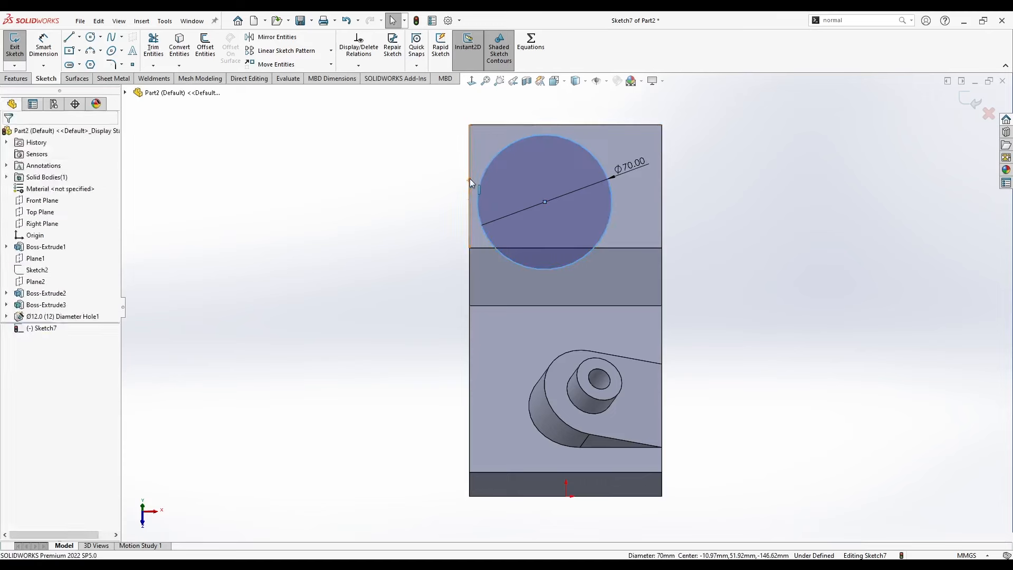
pyautogui.click(502, 136)
# Sketch an open U of two vertical lines joined by a horizontal line about 89 mm long, enclosing the circle.
pyautogui.press('l')
pyautogui.click(455, 102)
pyautogui.click(455, 308)
pyautogui.click(626, 307)
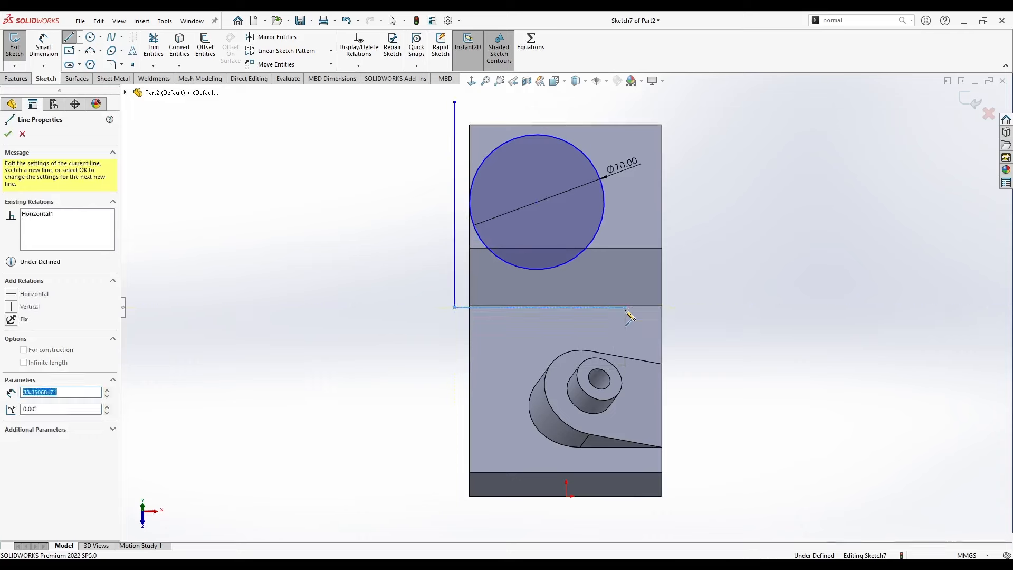
pyautogui.click(625, 136)
pyautogui.press('Escape')
# Make the U's horizontal line collinear with the lower edge of the inclined face.
pyautogui.scroll(-4, 465, 304)
pyautogui.click(479, 309)
pyautogui.keyDown('ctrl'); pyautogui.click(474, 312); pyautogui.keyUp('ctrl')
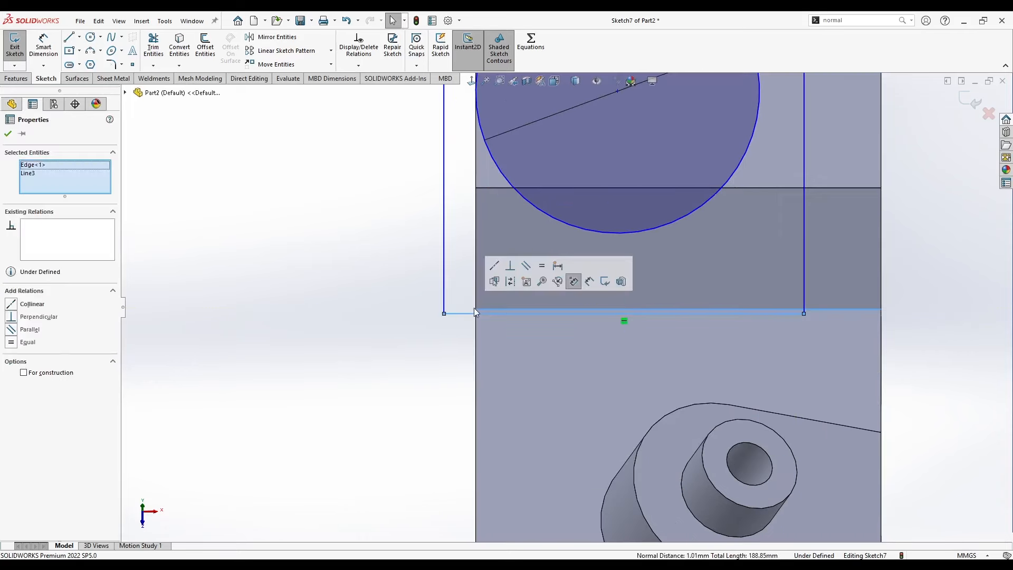
pyautogui.click(496, 269)
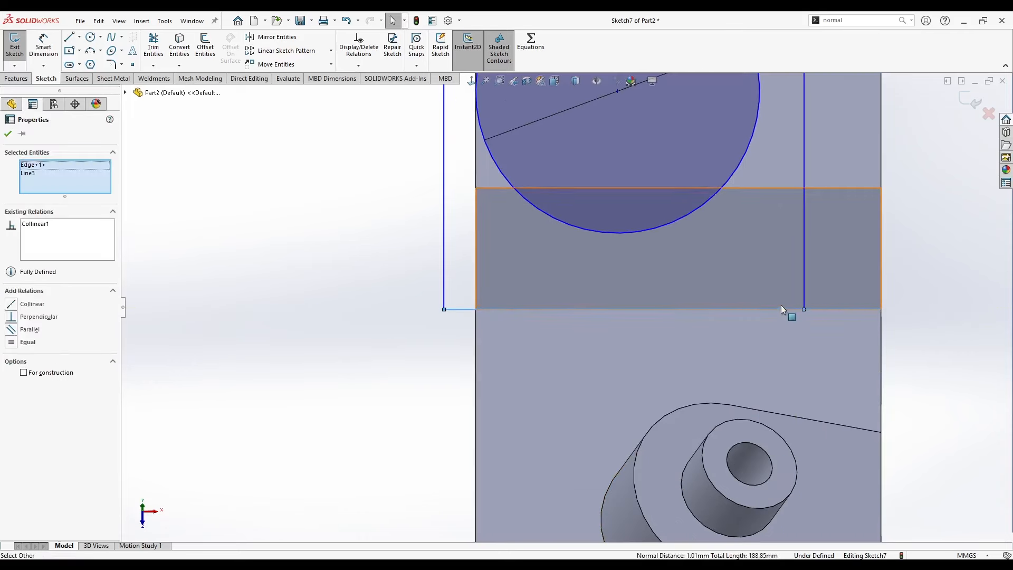
pyautogui.click(326, 235)
# Make both vertical lines of the U tangent to the 70 mm circle.
pyautogui.scroll(1, 517, 142)
pyautogui.click(516, 107)
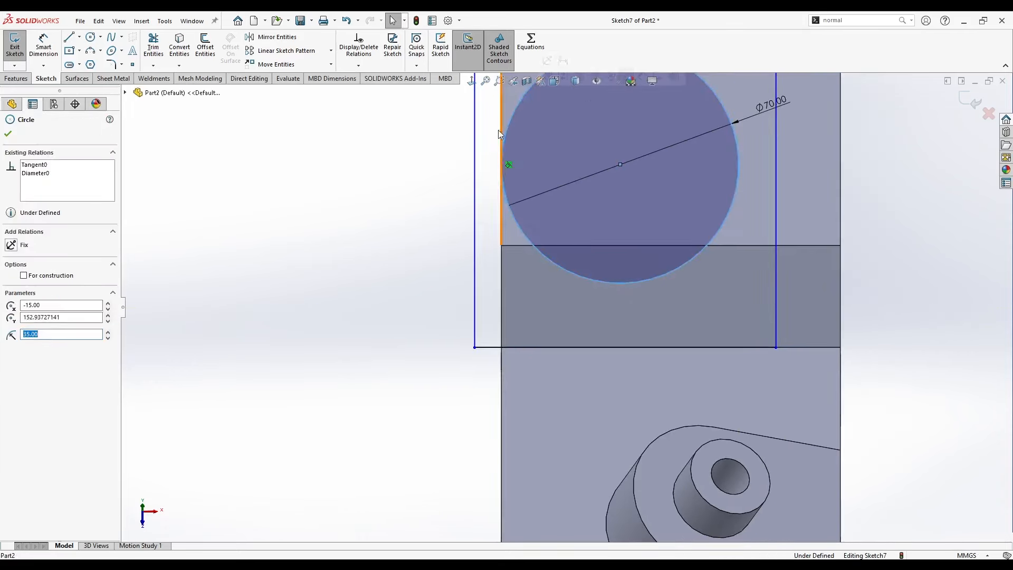
pyautogui.keyDown('ctrl'); pyautogui.click(475, 115); pyautogui.keyUp('ctrl')
pyautogui.click(505, 70)
pyautogui.scroll(2, 437, 214)
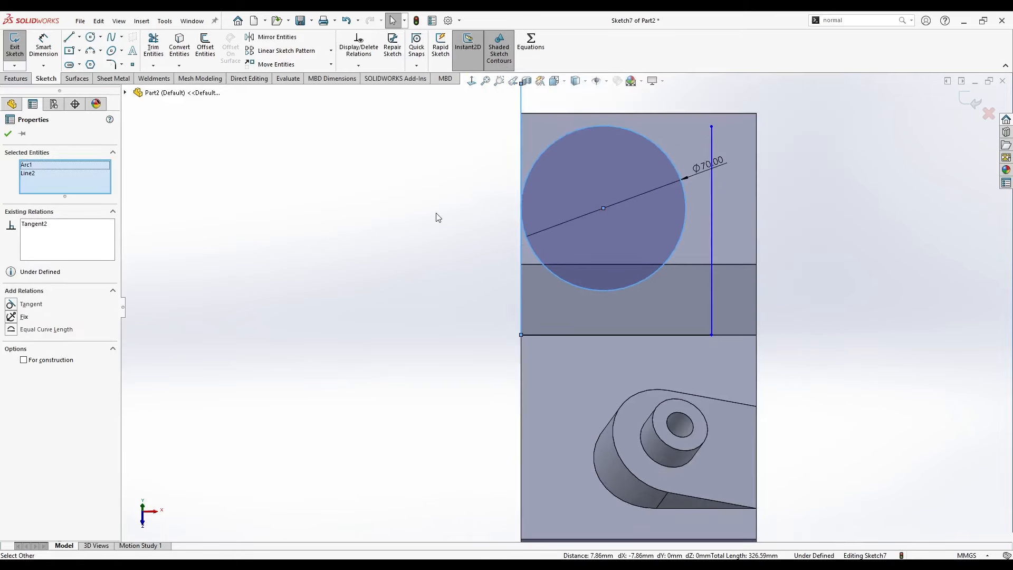
pyautogui.click(437, 213)
pyautogui.keyDown('ctrl'); pyautogui.moveTo(699, 169); pyautogui.dragTo(623, 246, button='middle'); pyautogui.keyUp('ctrl')
pyautogui.click(638, 237)
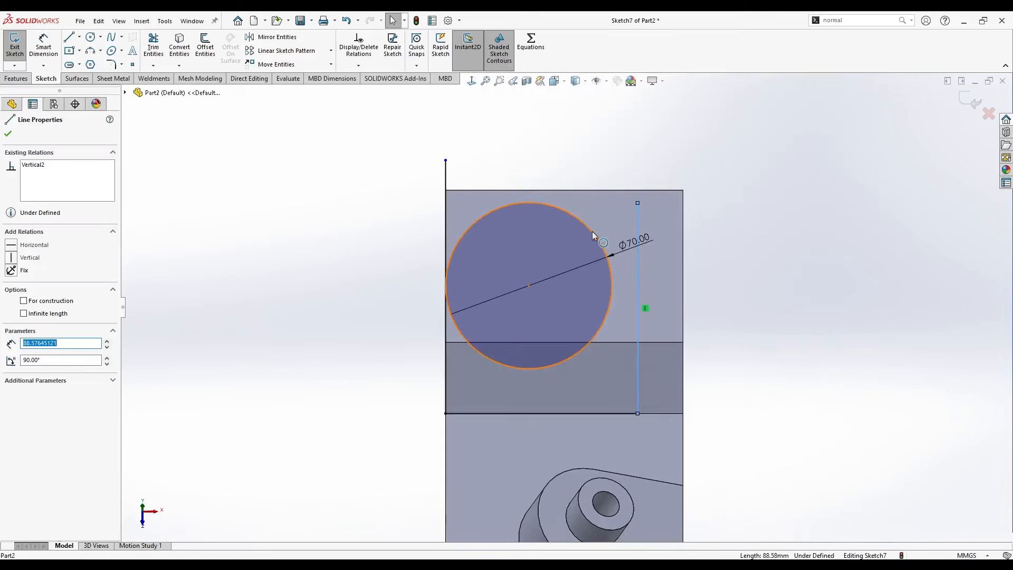
pyautogui.keyDown('ctrl'); pyautogui.click(592, 231); pyautogui.keyUp('ctrl')
pyautogui.click(622, 184)
pyautogui.click(412, 192)
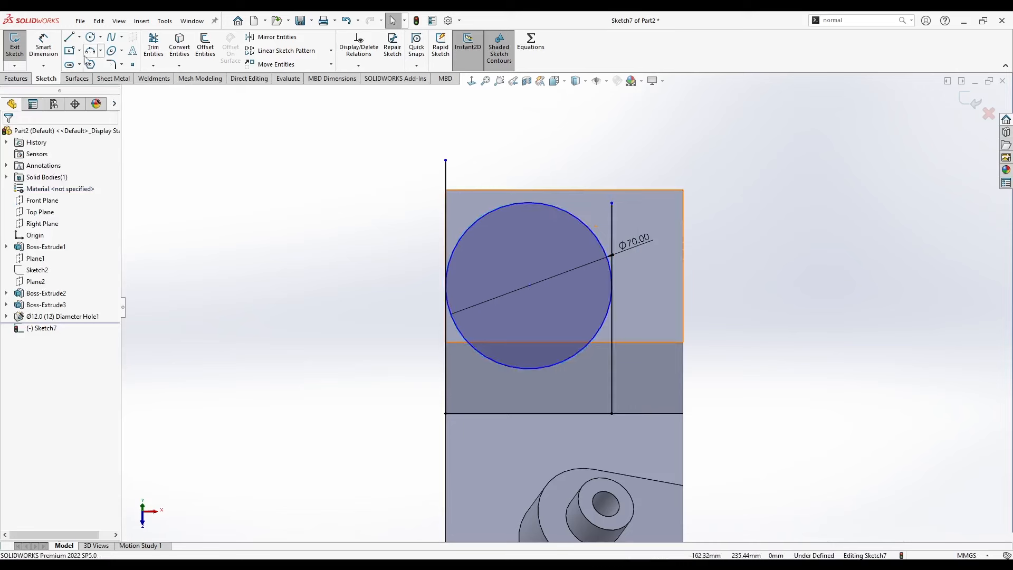
# Trim the circle's lower half and the line ends beyond the tangent points to leave a closed round-ended profile.
pyautogui.click(154, 47)
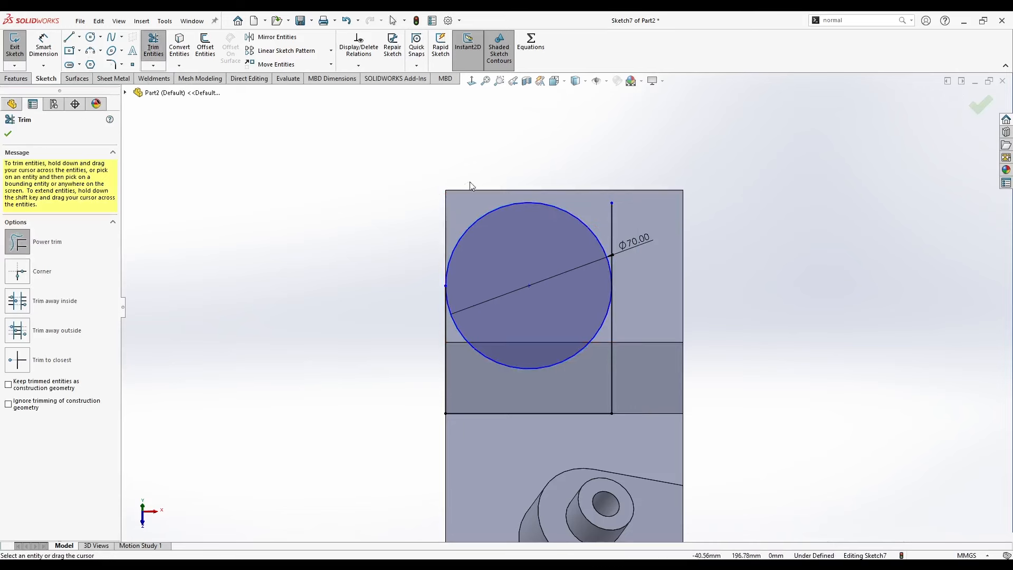
pyautogui.moveTo(568, 324); pyautogui.dragTo(572, 377)
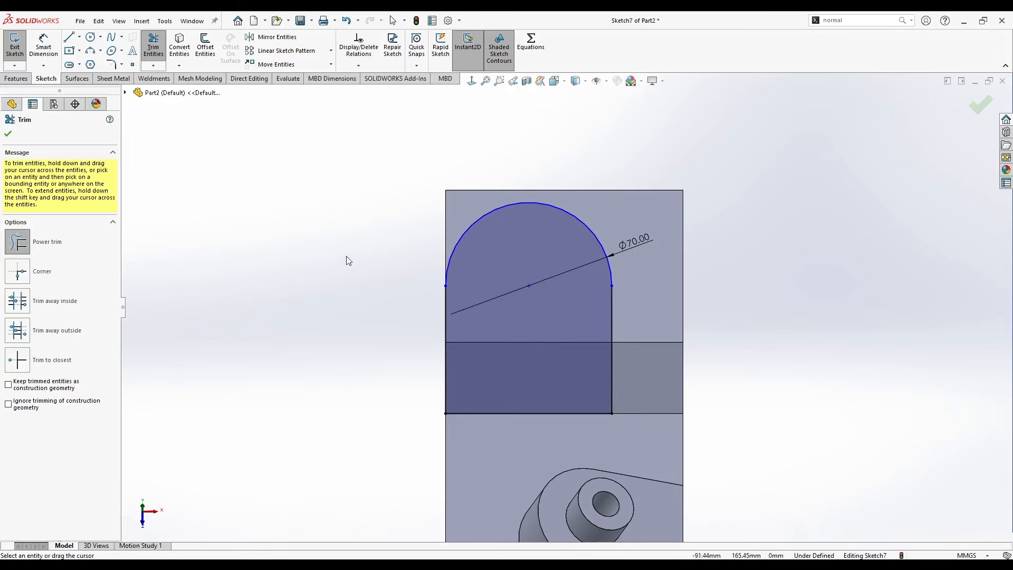
pyautogui.click(8, 135)
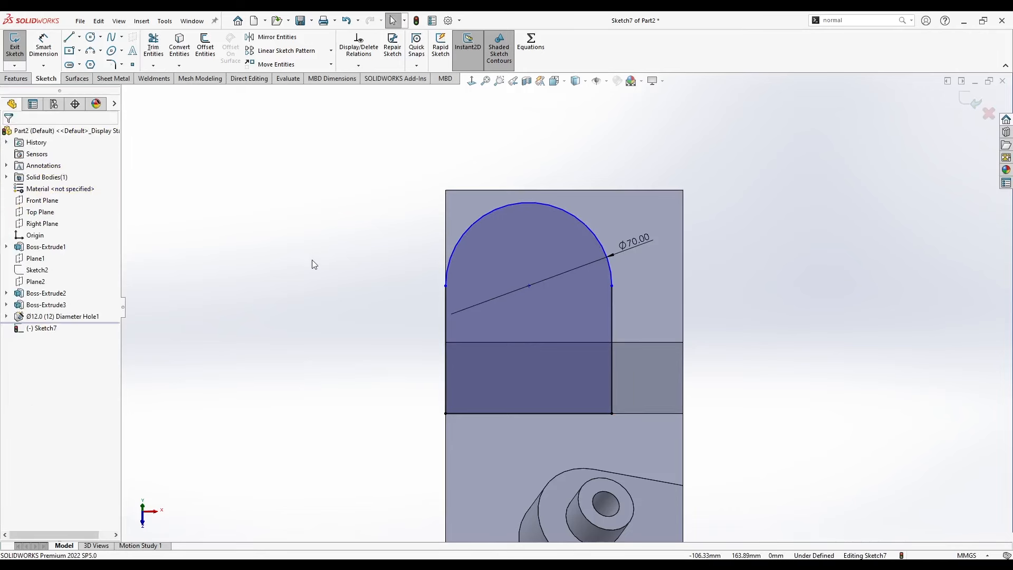
# Dimension the distance between the arc's centre and the profile's straight base line as 50 mm.
pyautogui.click(44, 45)
pyautogui.click(536, 203)
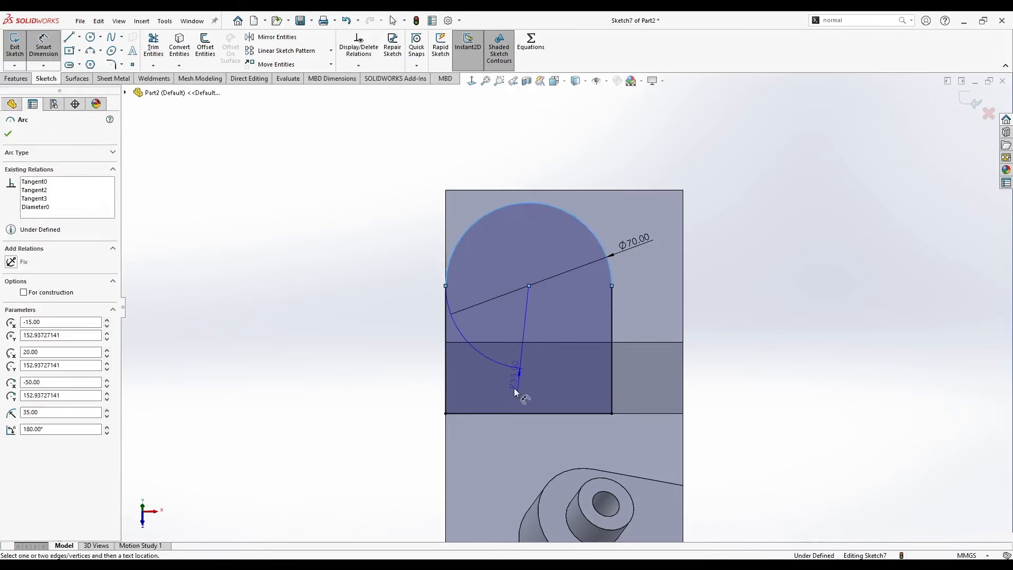
pyautogui.click(502, 414)
pyautogui.click(401, 349)
pyautogui.write('50')
pyautogui.press('Return')
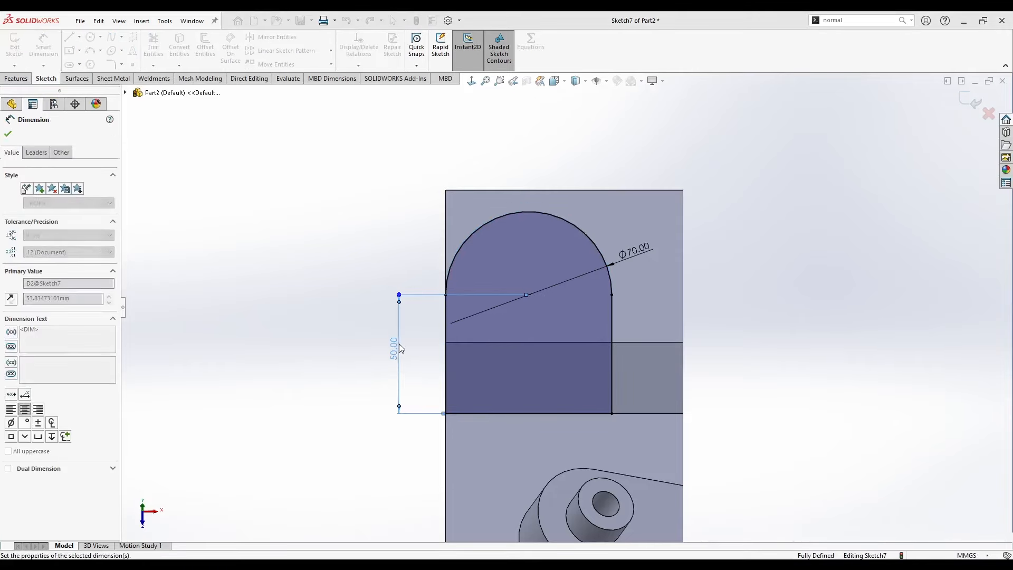
pyautogui.press('Escape')
# Extrude the round-ended profile as a boss in the reversed direction with the end condition Up To Next, merged with the body.
pyautogui.moveTo(324, 229); pyautogui.dragTo(507, 253, button='middle')
pyautogui.click(17, 79)
pyautogui.click(19, 43)
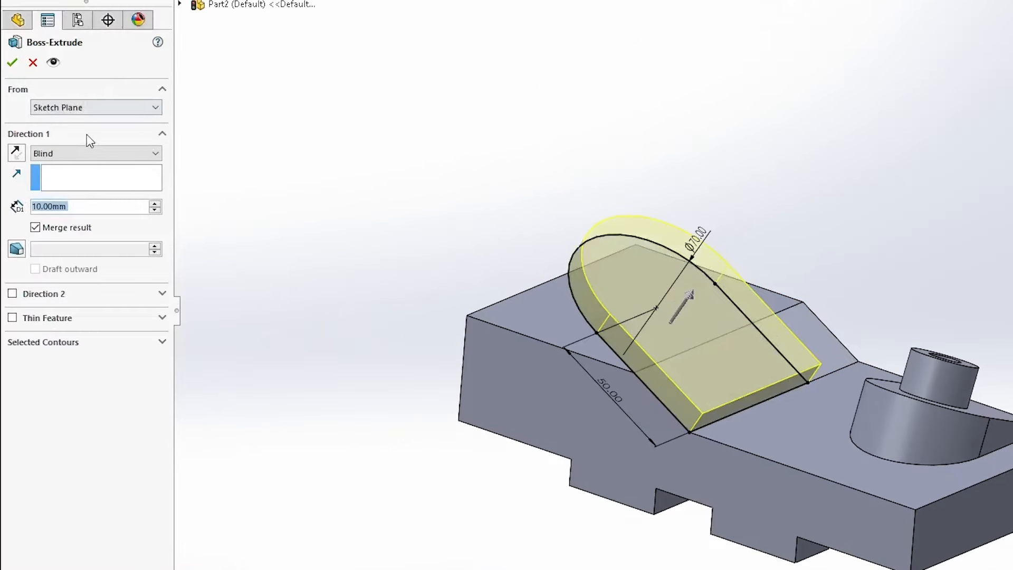
pyautogui.moveTo(588, 321); pyautogui.dragTo(612, 325, button='middle')
pyautogui.click(17, 153)
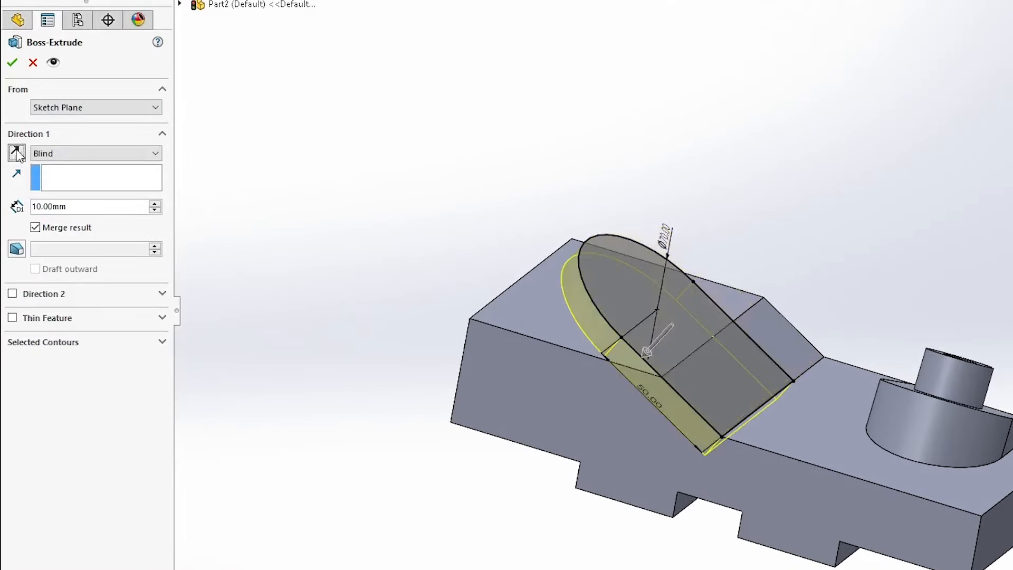
pyautogui.click(62, 153)
pyautogui.click(62, 187)
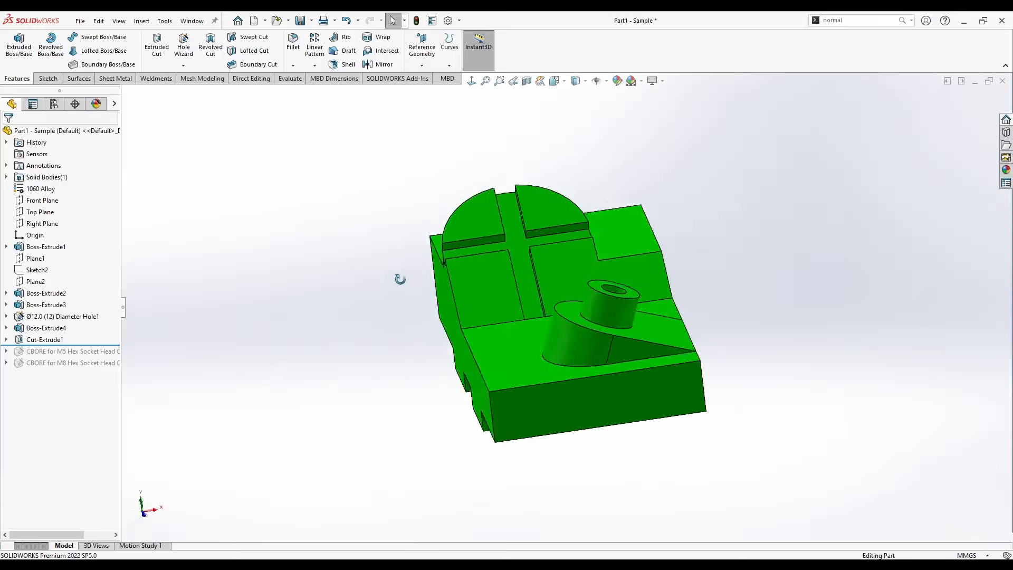
# Check the crossed slots in the sample part, switch back to Part2 and start a sketch on the round-ended inclined face.
pyautogui.moveTo(398, 280); pyautogui.dragTo(325, 317, button='middle')
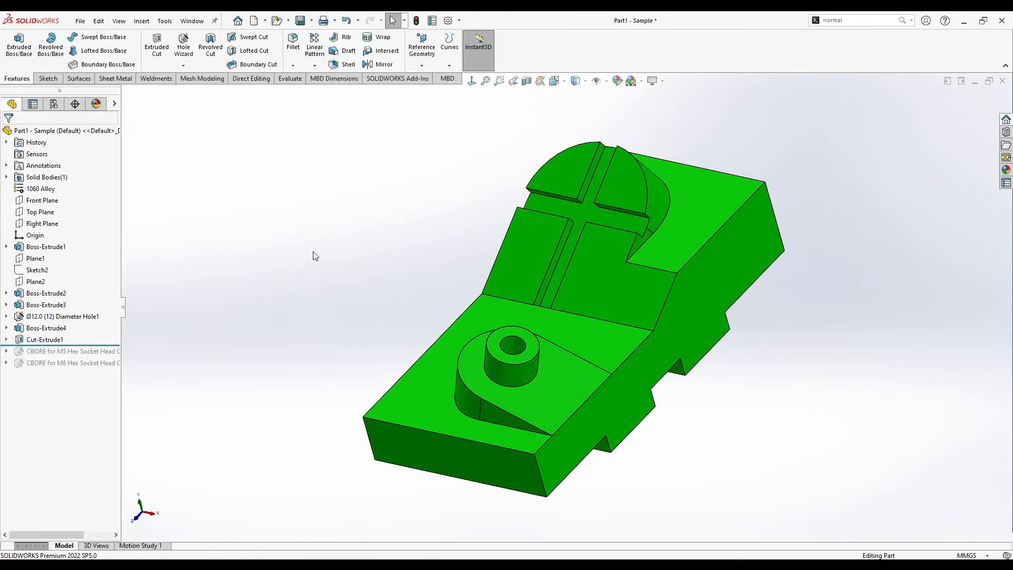
pyautogui.hotkey('ctrl', 'Tab')
pyautogui.moveTo(469, 295); pyautogui.dragTo(510, 285, button='middle')
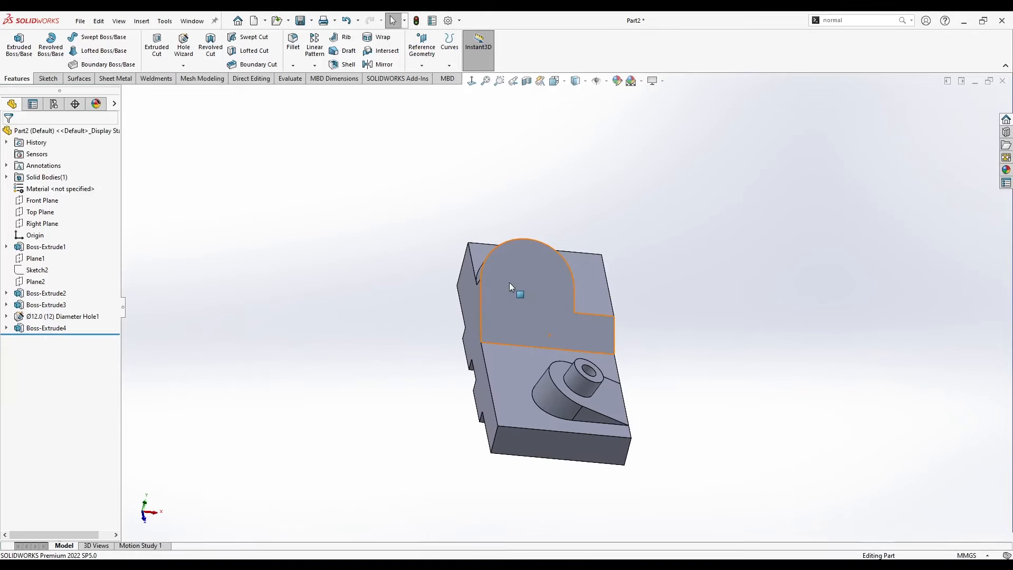
pyautogui.rightClick(510, 282)
pyautogui.click(536, 266)
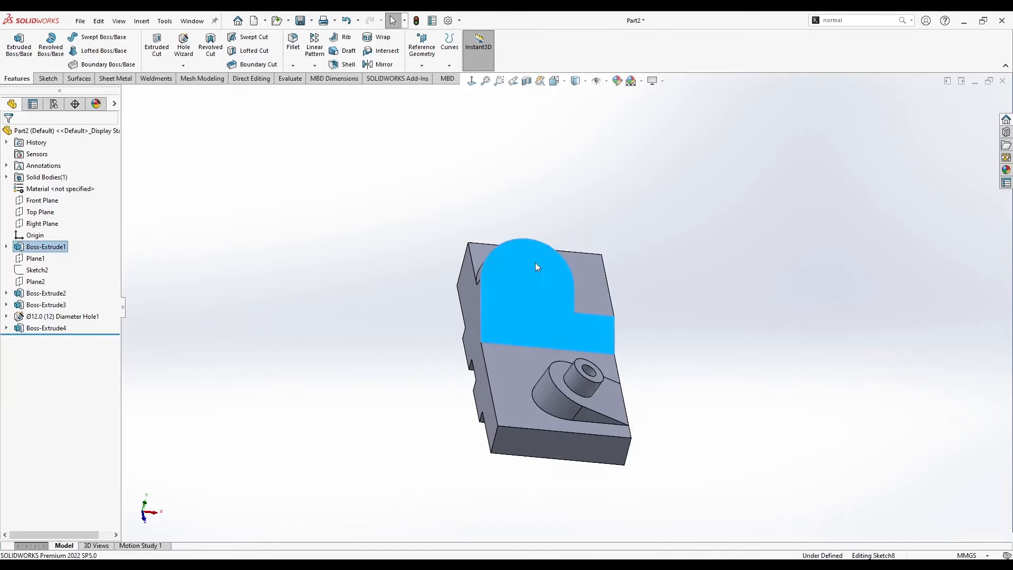
pyautogui.click(383, 172)
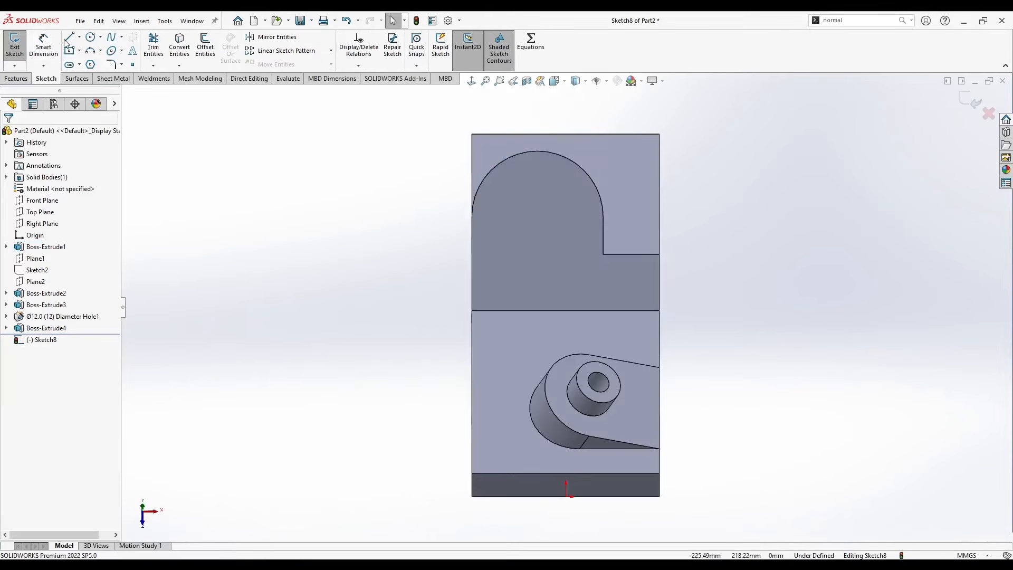
# Draw a vertical centerline about 22 mm long and a short horizontal centerline from the centre of the face's rounded end.
pyautogui.click(79, 37)
pyautogui.click(87, 61)
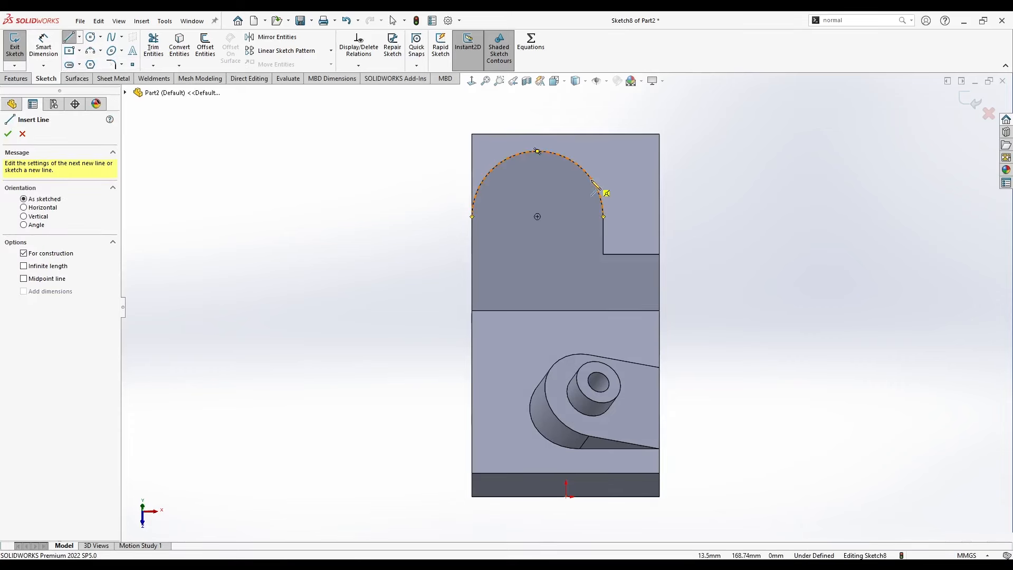
pyautogui.click(537, 217)
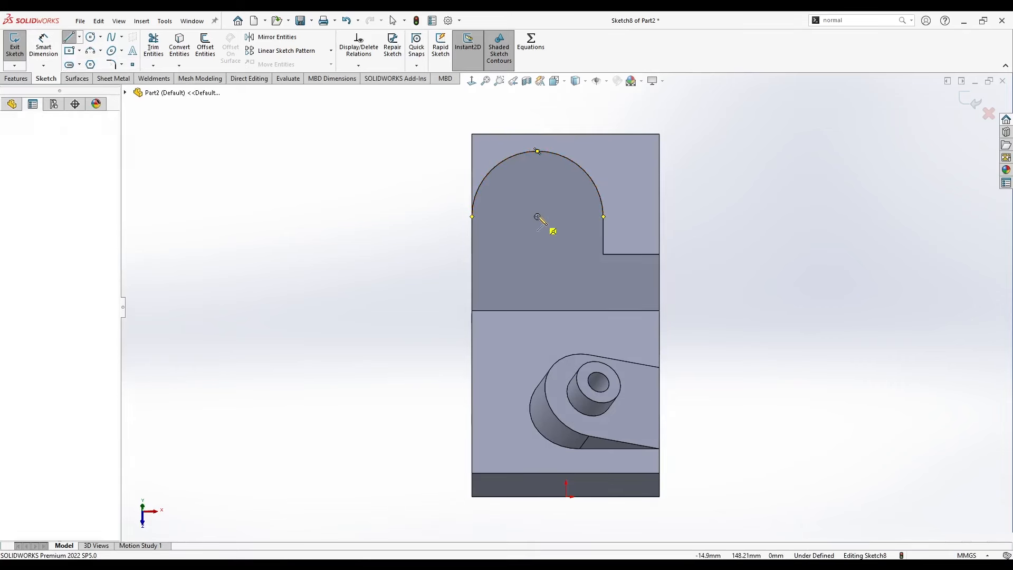
pyautogui.click(537, 177)
pyautogui.click(79, 37)
pyautogui.click(87, 61)
pyautogui.click(538, 217)
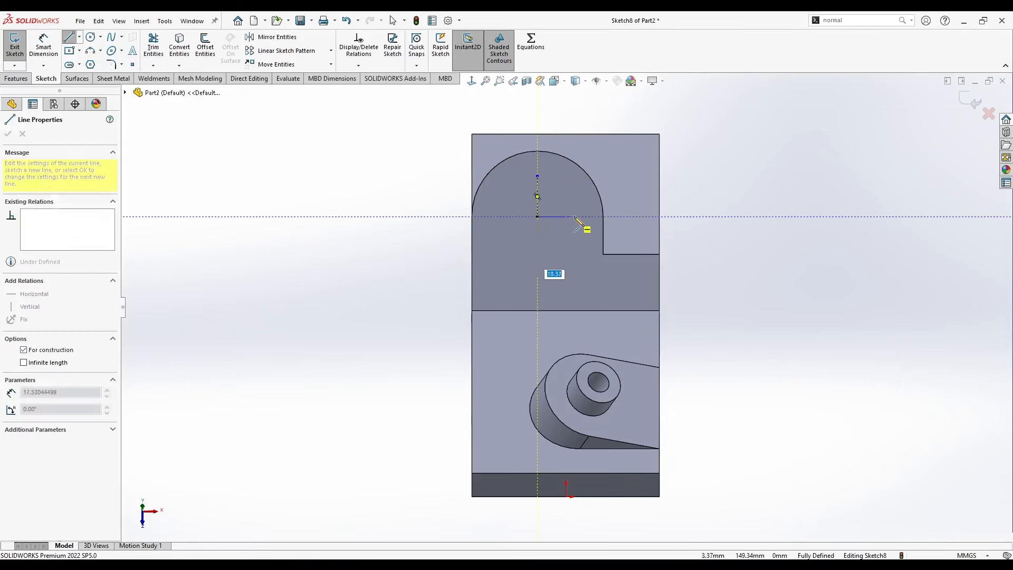
pyautogui.click(585, 217)
pyautogui.press('Escape')
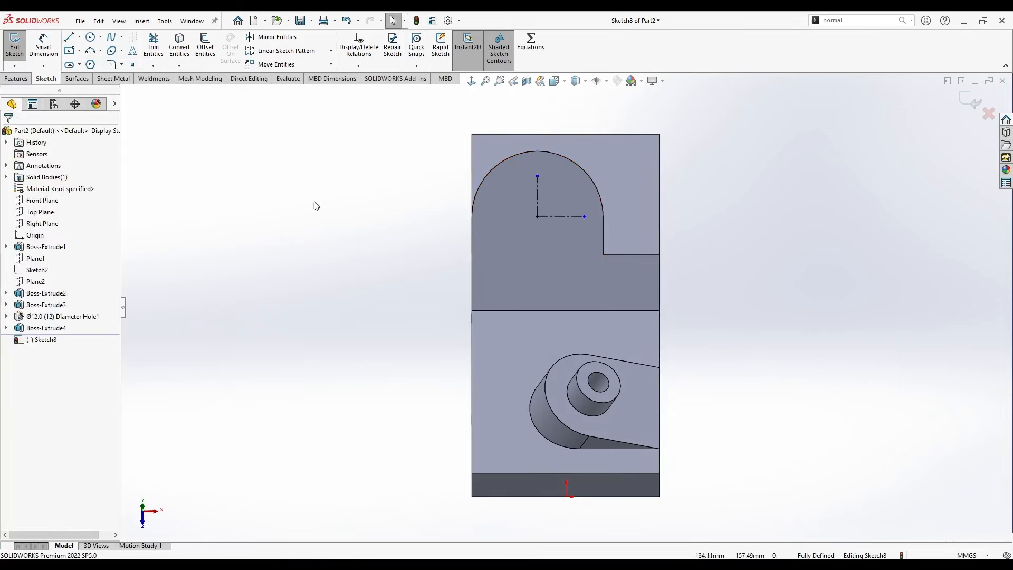
# Draw a closed vertical rectangle of lines about 17 mm wide around the vertical centerline, reaching down to the inclined face's lower edge.
pyautogui.click(74, 38)
pyautogui.click(525, 141)
pyautogui.click(525, 311)
pyautogui.click(556, 311)
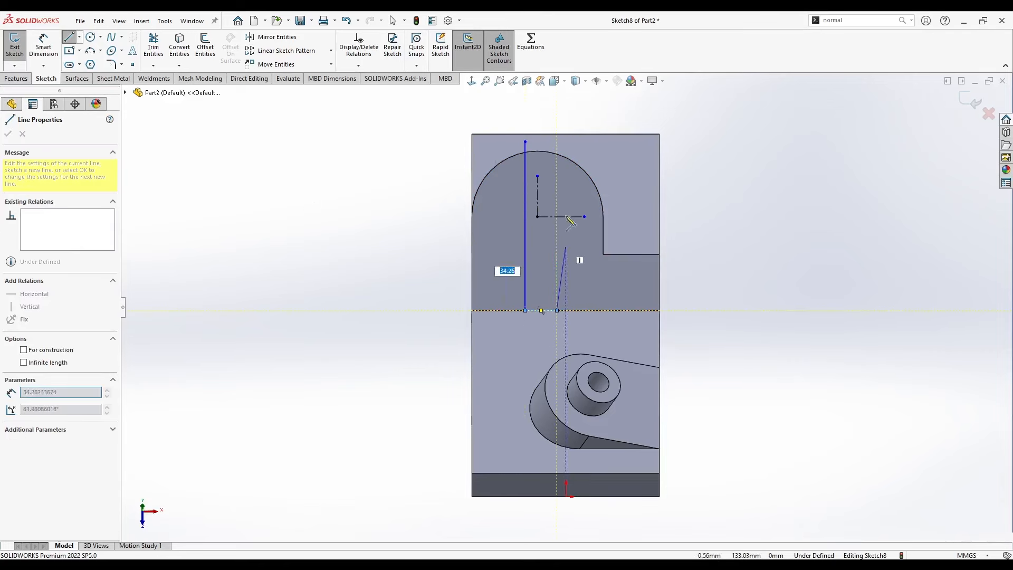
pyautogui.click(557, 142)
pyautogui.click(526, 141)
# Draw a closed horizontal rectangle of lines about 94 mm long across the vertical one, extending past both sides of the round-ended face.
pyautogui.click(451, 195)
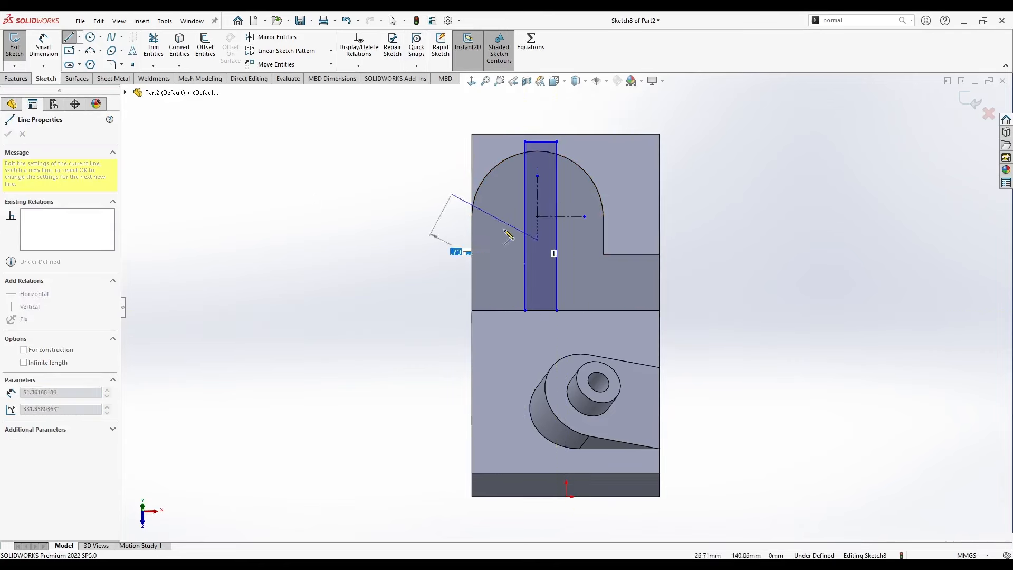
pyautogui.click(627, 194)
pyautogui.click(628, 228)
pyautogui.click(452, 228)
pyautogui.click(451, 194)
pyautogui.press('Escape')
# Make the short end line of the horizontal rectangle equal in length to the short top line of the vertical rectangle.
pyautogui.click(454, 210)
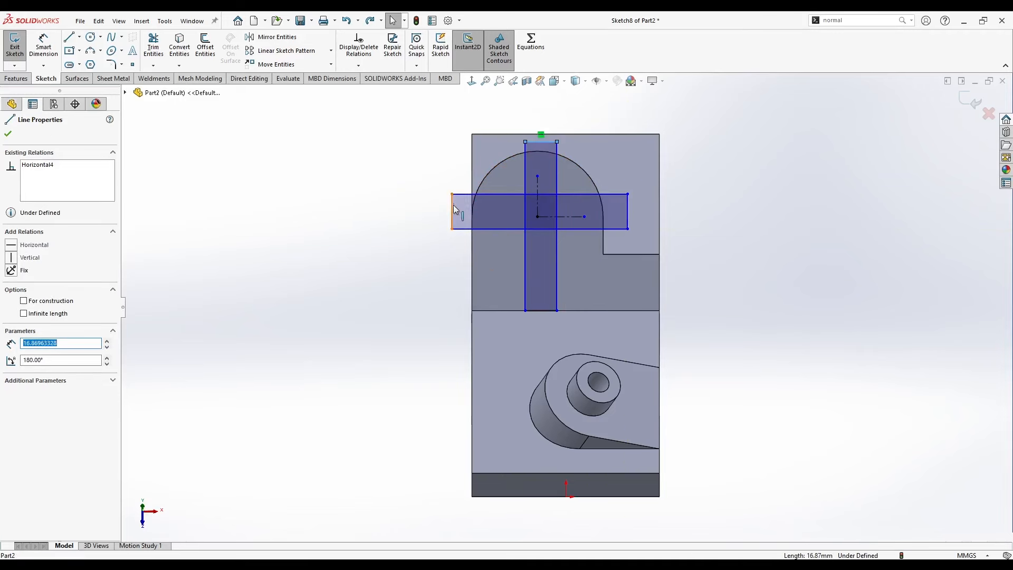
pyautogui.keyDown('ctrl'); pyautogui.click(453, 202); pyautogui.keyUp('ctrl')
pyautogui.click(563, 155)
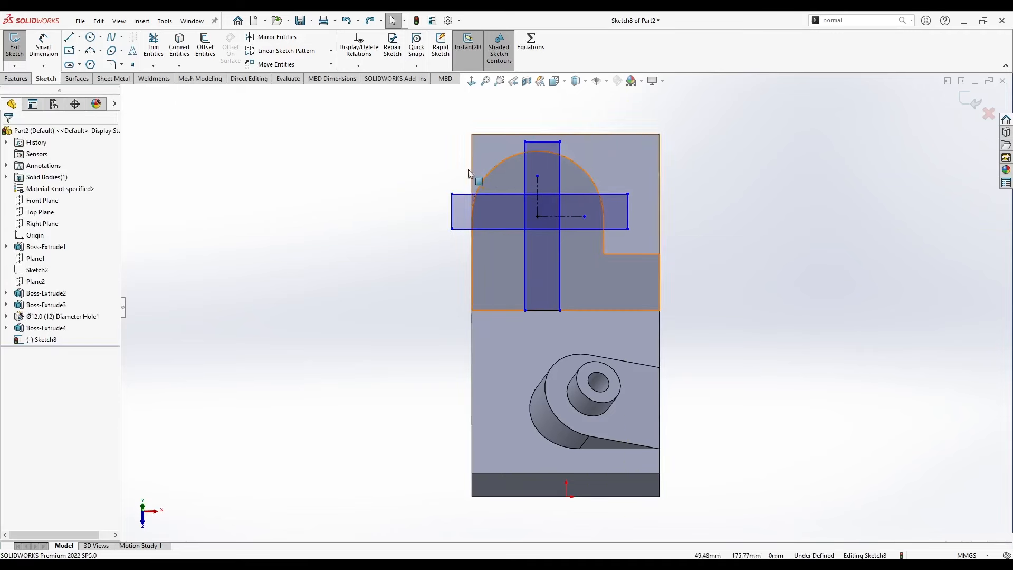
# Make the long sides of the vertical rectangle symmetric about the vertical centerline.
pyautogui.scroll(-2, 549, 184)
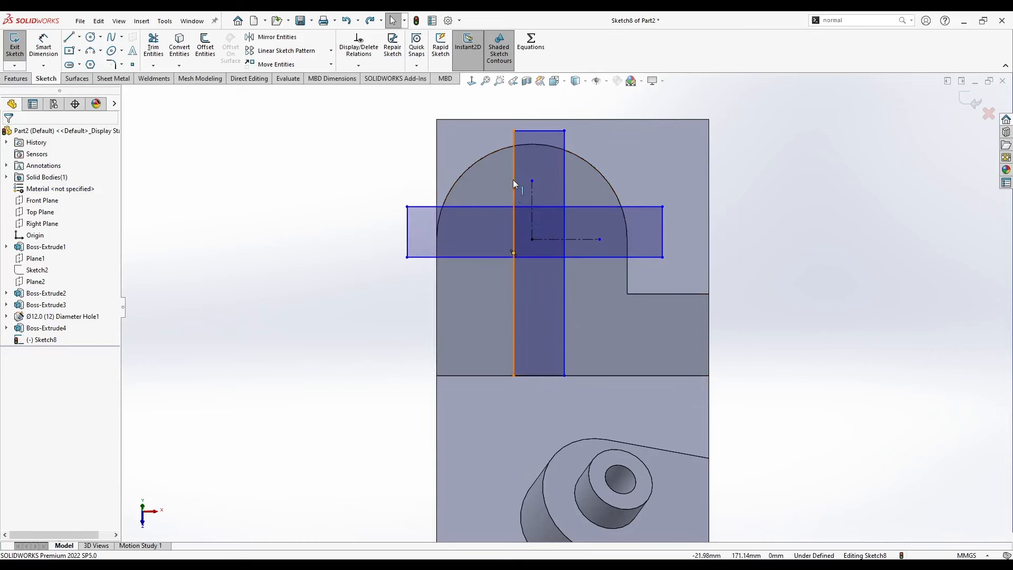
pyautogui.click(513, 180)
pyautogui.keyDown('ctrl'); pyautogui.click(532, 191); pyautogui.keyUp('ctrl')
pyautogui.keyDown('ctrl'); pyautogui.click(565, 180); pyautogui.keyUp('ctrl')
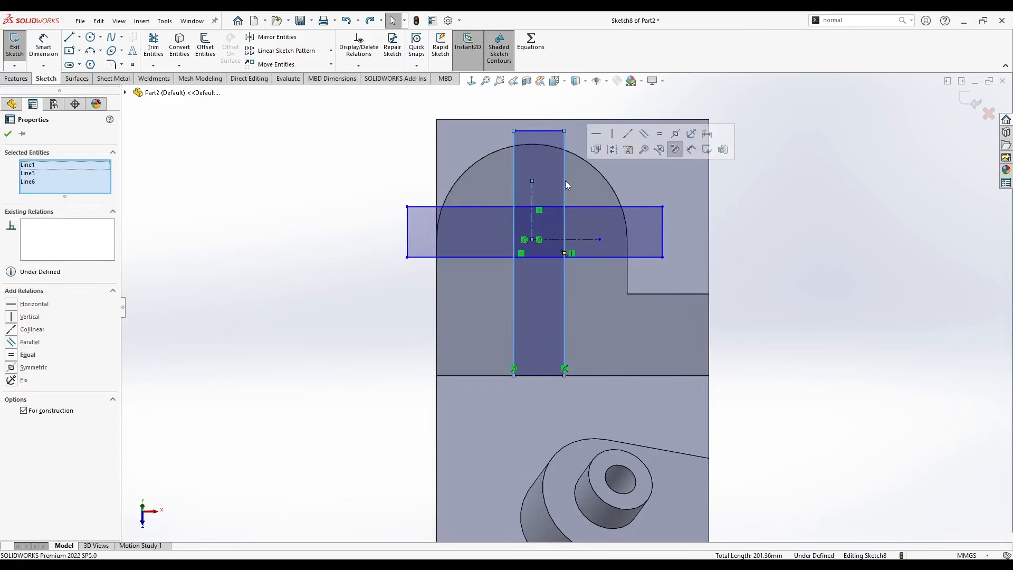
pyautogui.click(676, 134)
pyautogui.click(359, 140)
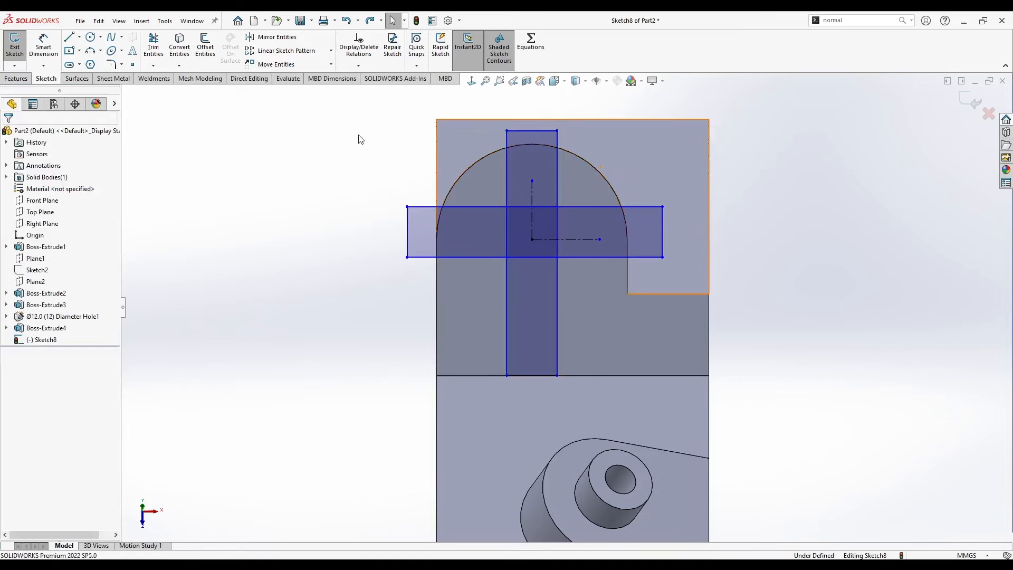
# Make the long sides of the horizontal rectangle symmetric about the horizontal centerline.
pyautogui.click(599, 208)
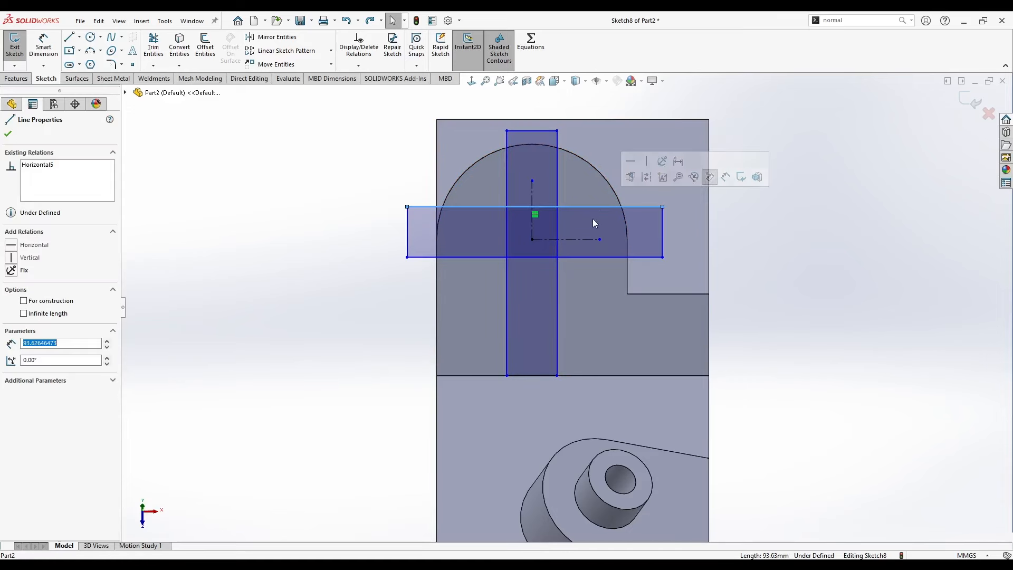
pyautogui.keyDown('ctrl'); pyautogui.click(582, 239); pyautogui.keyUp('ctrl')
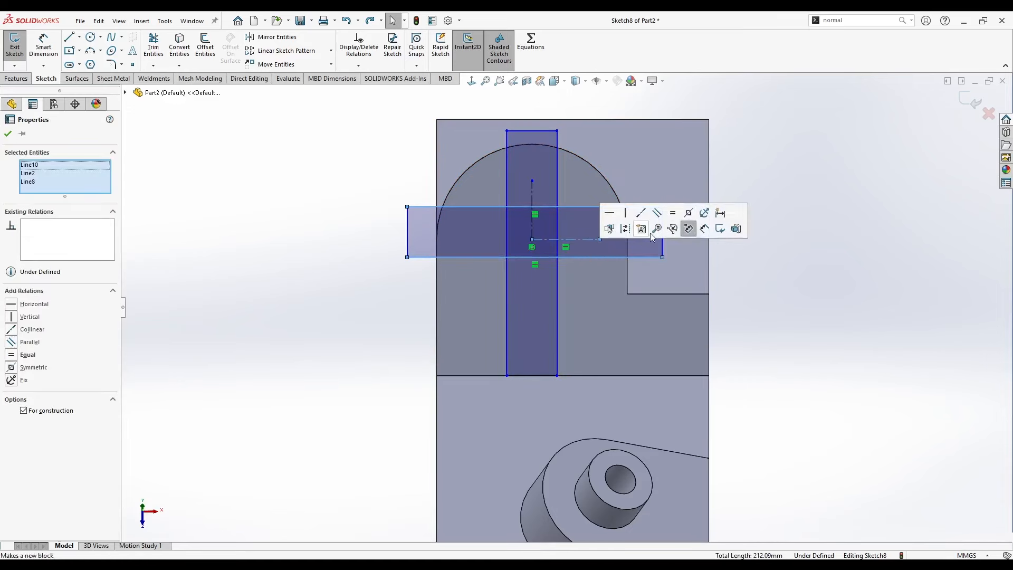
pyautogui.click(686, 224)
pyautogui.click(280, 181)
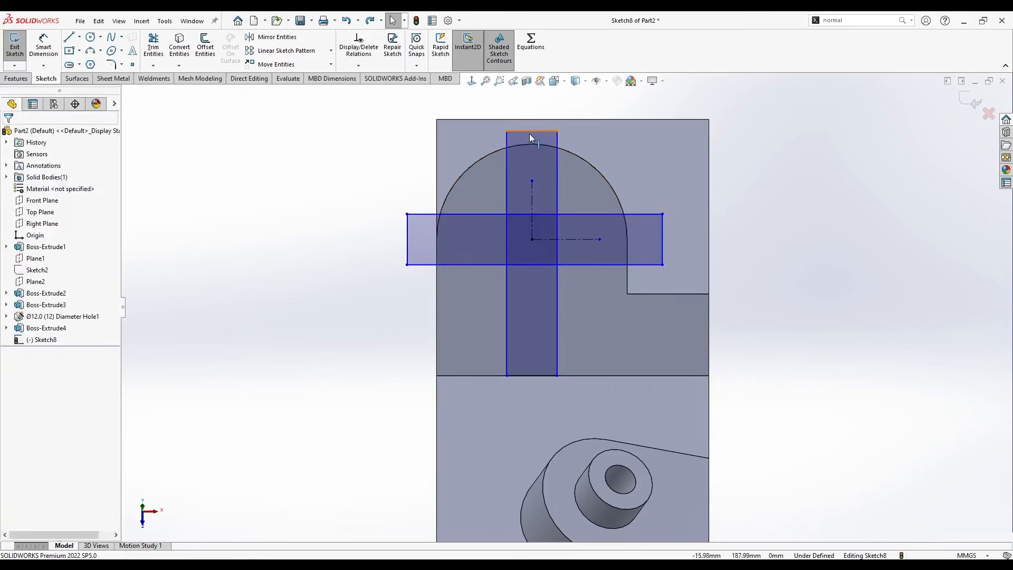
# Make the top line of the vertical rectangle tangent to the face's rounded edge.
pyautogui.moveTo(558, 130); pyautogui.dragTo(561, 128)
pyautogui.click(549, 130)
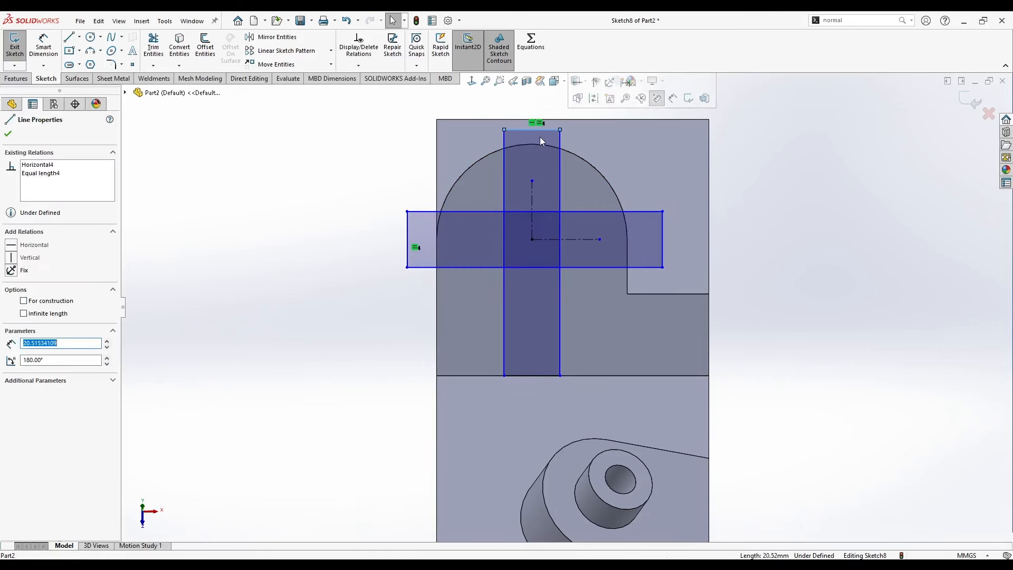
pyautogui.keyDown('ctrl'); pyautogui.click(540, 144); pyautogui.keyUp('ctrl')
pyautogui.click(571, 111)
pyautogui.click(338, 116)
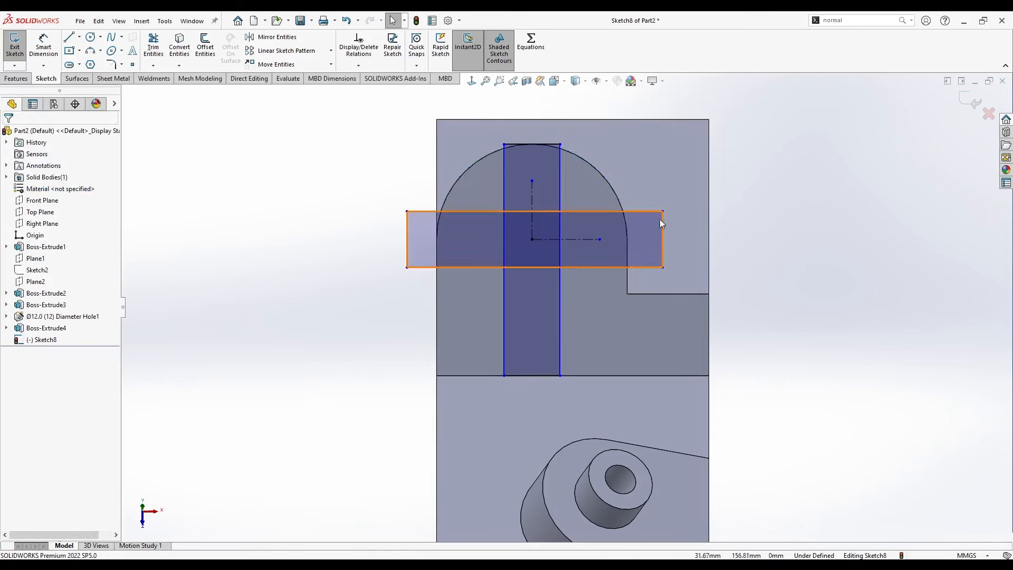
# Make both short end lines of the horizontal rectangle collinear with the straight side edges of the round-ended face.
pyautogui.click(662, 226)
pyautogui.keyDown('ctrl'); pyautogui.click(629, 256); pyautogui.keyUp('ctrl')
pyautogui.click(664, 213)
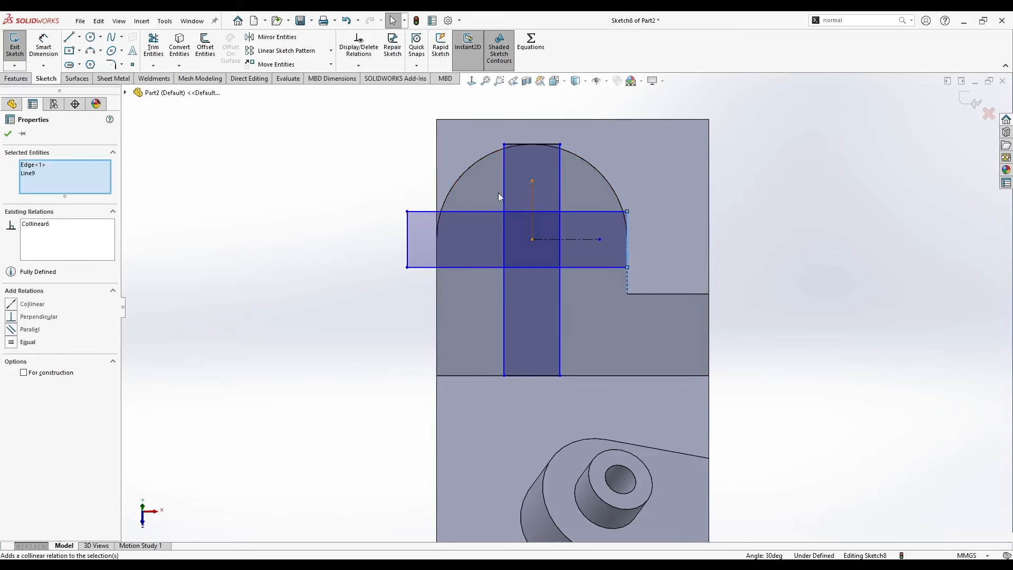
pyautogui.click(403, 234)
pyautogui.click(407, 234)
pyautogui.keyDown('ctrl'); pyautogui.click(438, 177); pyautogui.keyUp('ctrl')
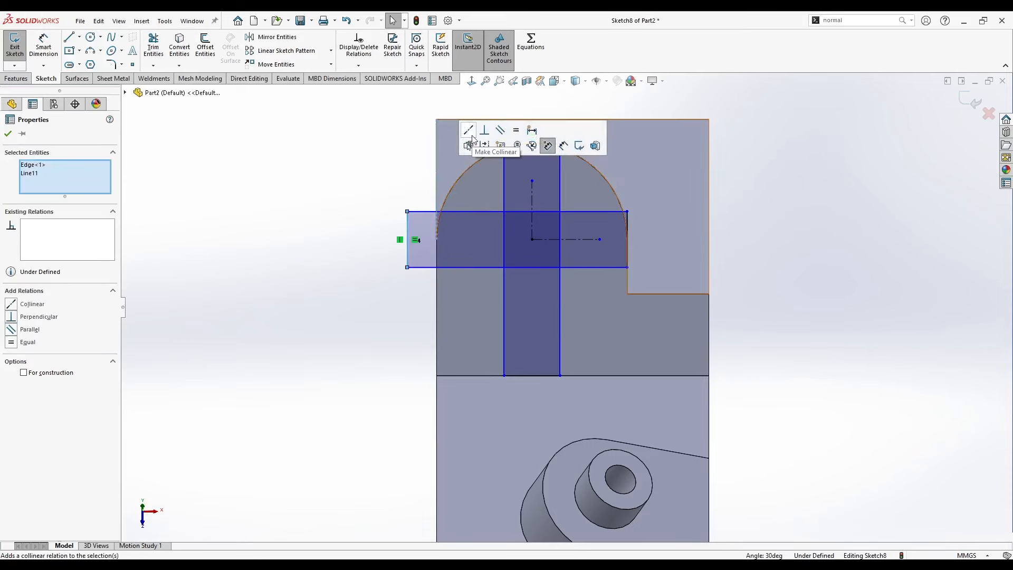
pyautogui.click(468, 131)
pyautogui.click(413, 212)
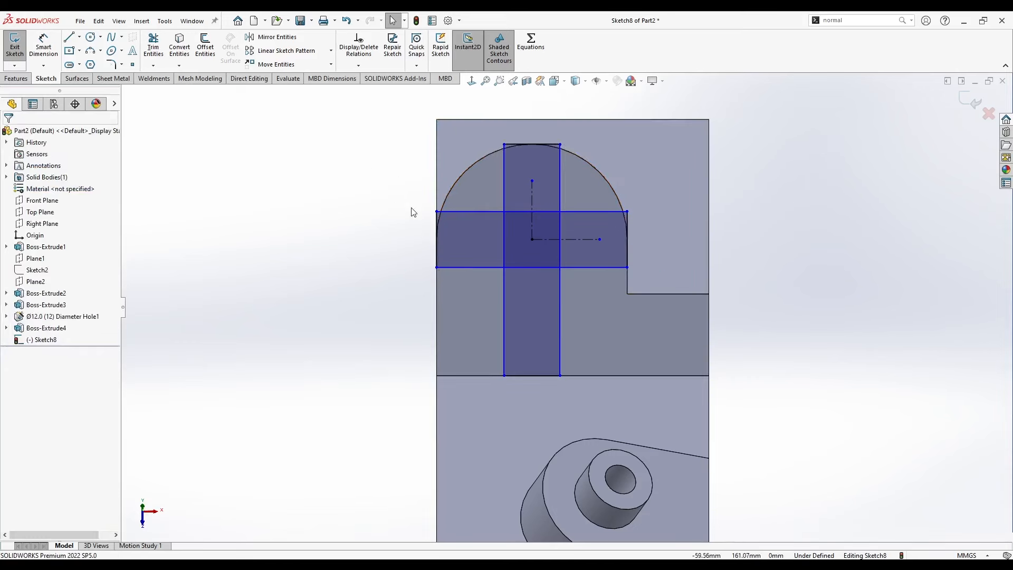
# Dimension the width of the vertical rectangle as 10 mm.
pyautogui.click(45, 45)
pyautogui.click(551, 181)
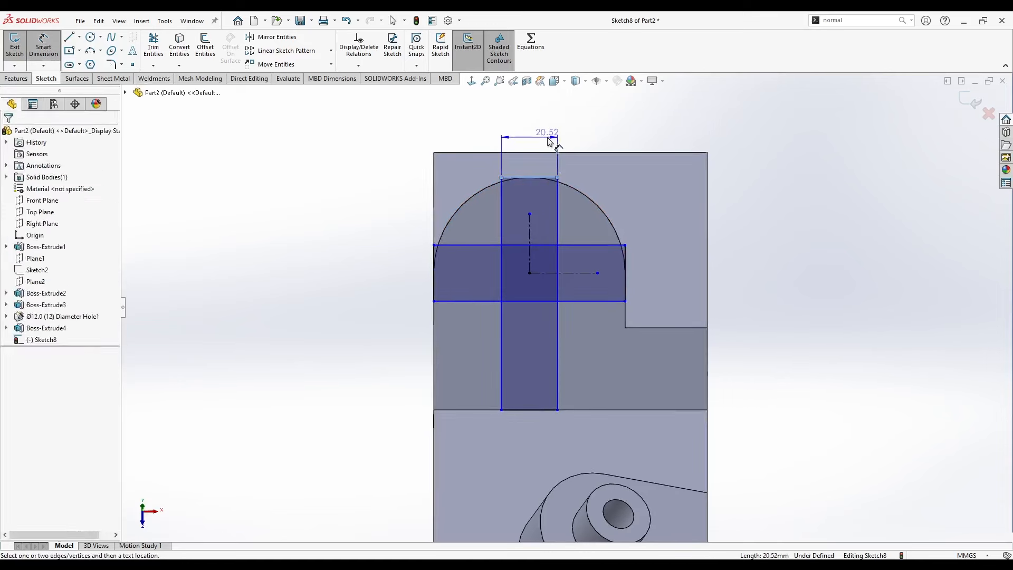
pyautogui.click(552, 136)
pyautogui.write('10')
pyautogui.press('Return')
pyautogui.press('Escape')
# Trim the inner line segments where the two rectangles cross with Power trim, leaving a single cross-shaped outline.
pyautogui.scroll(-2, 503, 257)
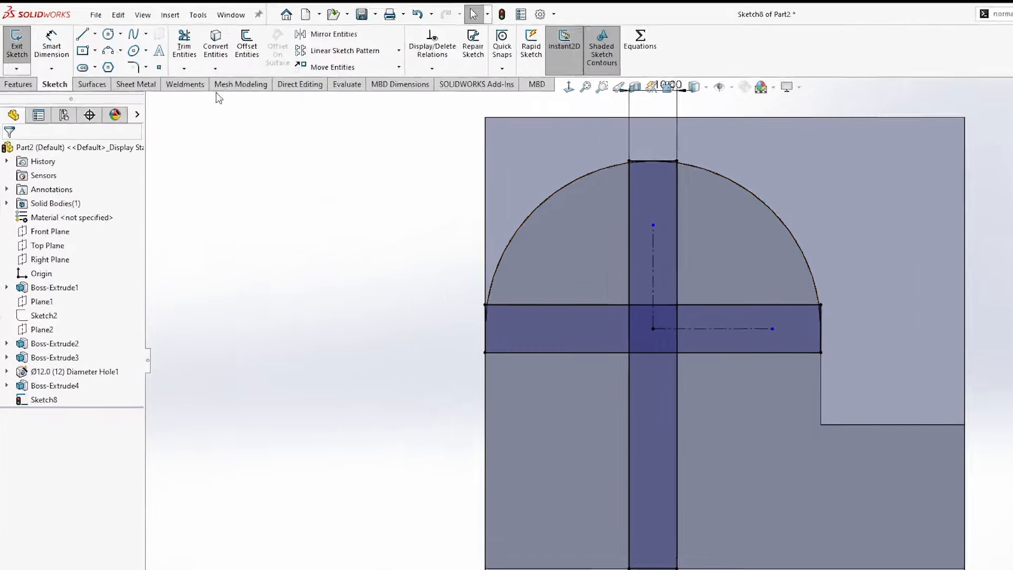
pyautogui.click(184, 42)
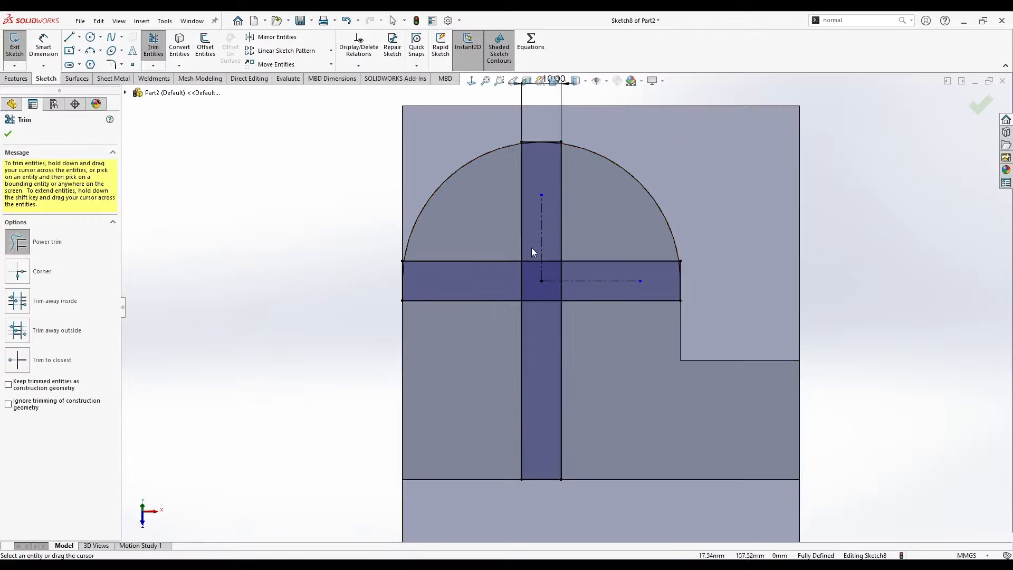
pyautogui.moveTo(640, 290); pyautogui.dragTo(642, 309)
pyautogui.moveTo(531, 261)
pyautogui.mouseDown()
pyautogui.moveTo(532, 277)
pyautogui.moveTo(561, 264)
pyautogui.moveTo(581, 290)
pyautogui.mouseUp()
pyautogui.scroll(1, 581, 290)
pyautogui.scroll(-1, 609, 273)
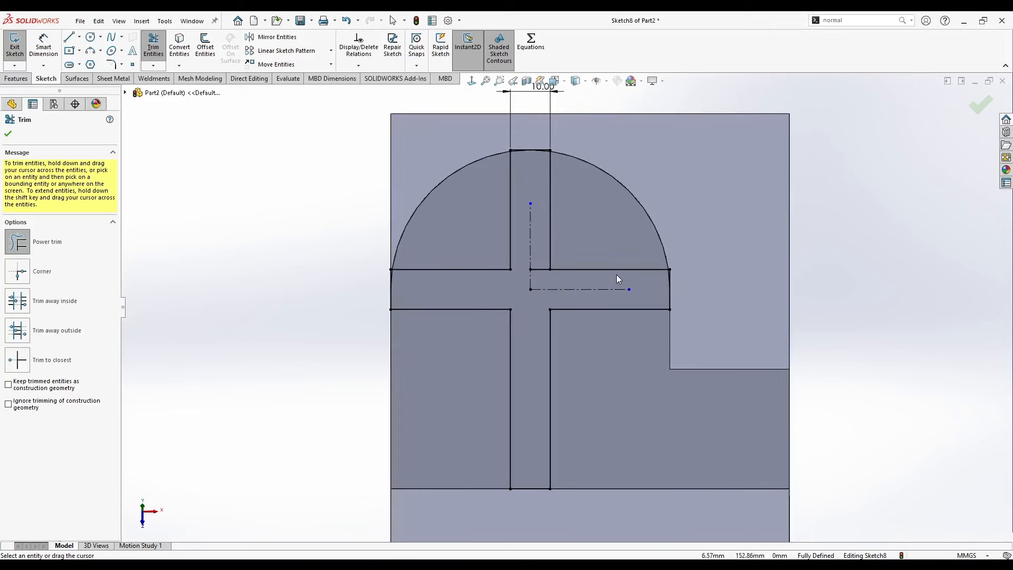
pyautogui.press('Escape')
pyautogui.click(69, 37)
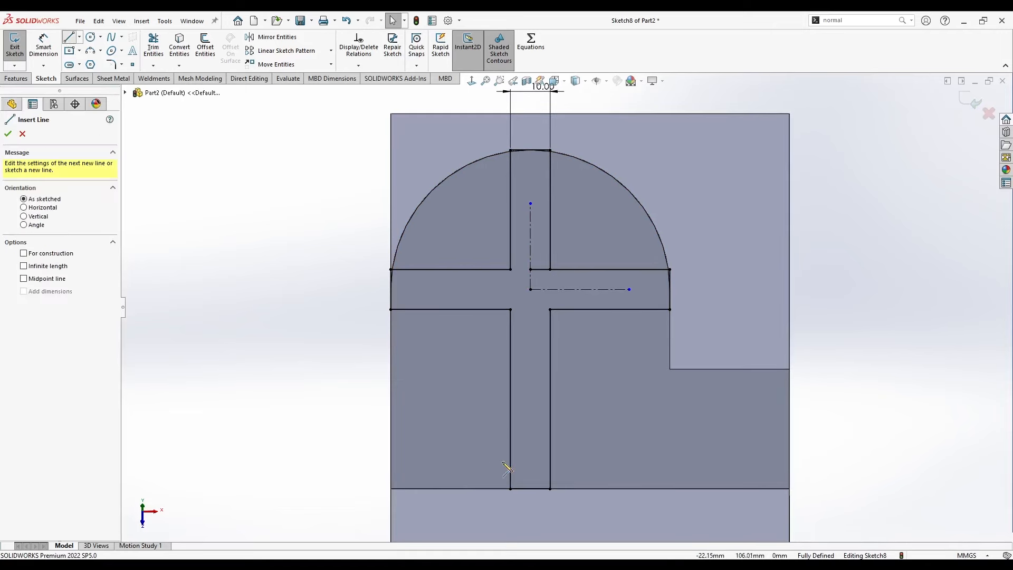
pyautogui.press('Escape')
# Cut the cross-shaped region into the round-ended boss with a Blind extruded cut 5 mm deep.
pyautogui.moveTo(515, 491); pyautogui.dragTo(484, 471, button='middle')
pyautogui.click(18, 80)
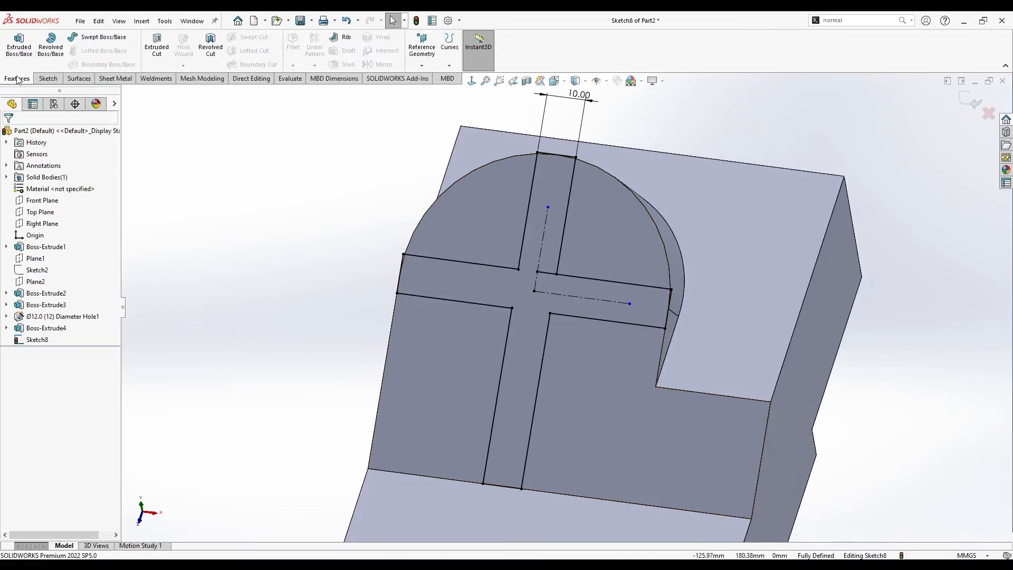
pyautogui.click(157, 55)
pyautogui.click(561, 186)
pyautogui.moveTo(522, 226); pyautogui.dragTo(496, 231, button='middle')
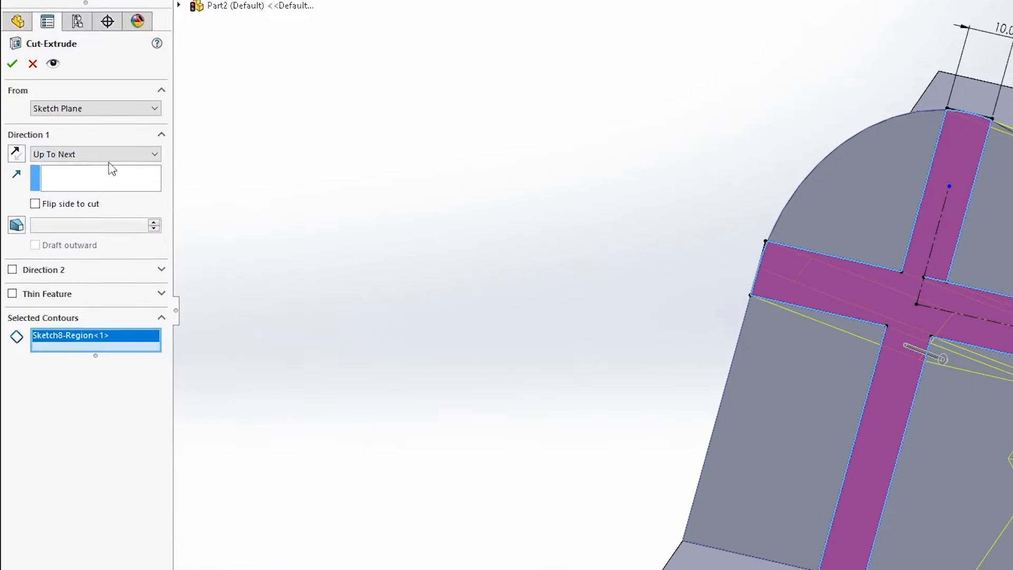
pyautogui.click(112, 154)
pyautogui.click(137, 165)
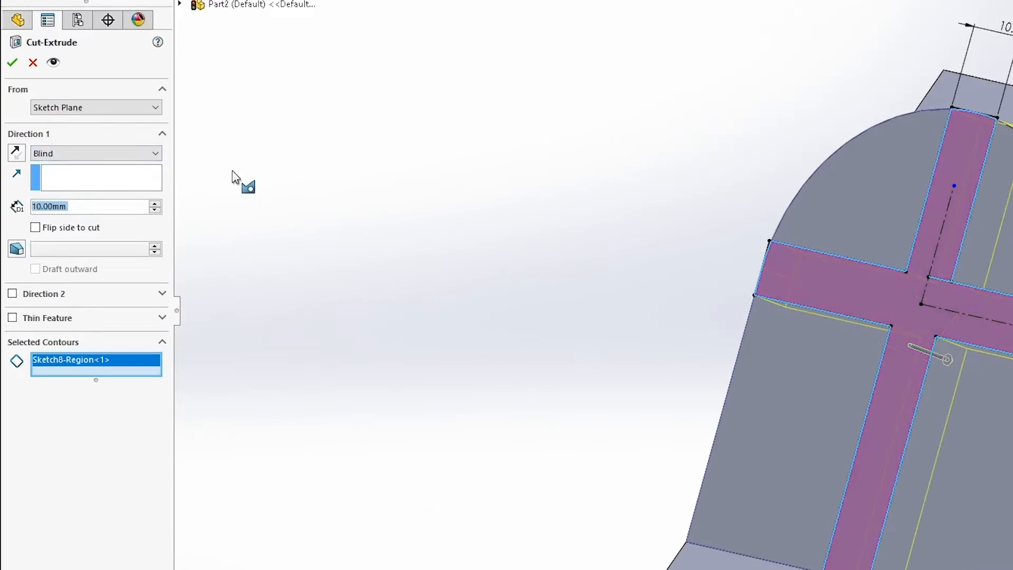
pyautogui.write('5')
pyautogui.press('Return')
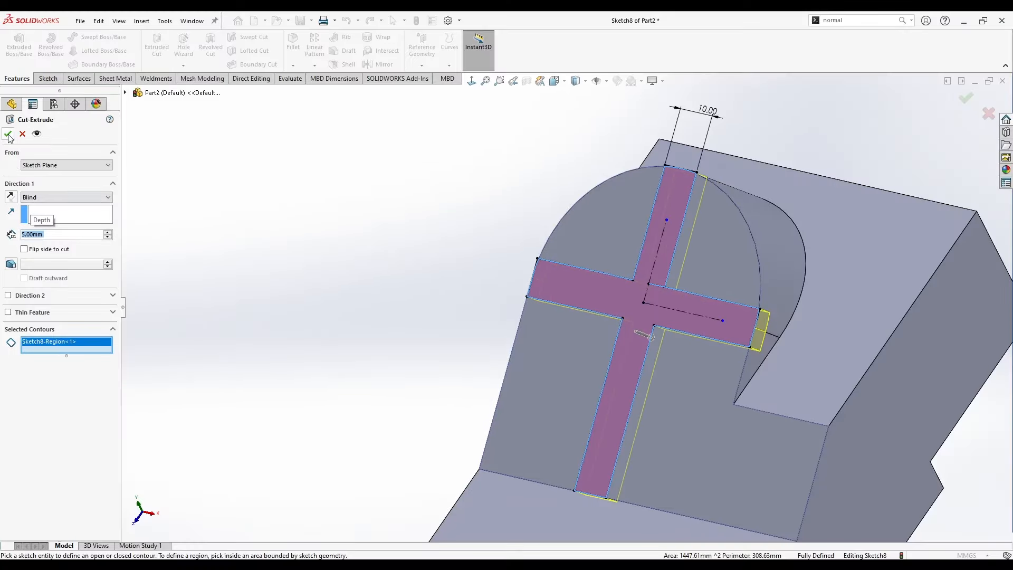
pyautogui.click(8, 135)
# Set up a Through All counterbore in the Hole Wizard with custom sizes: 15 mm hole diameter, 25 mm counterbore diameter and 5 mm counterbore depth.
pyautogui.moveTo(344, 185); pyautogui.dragTo(456, 294, button='middle')
pyautogui.scroll(-2, 563, 422)
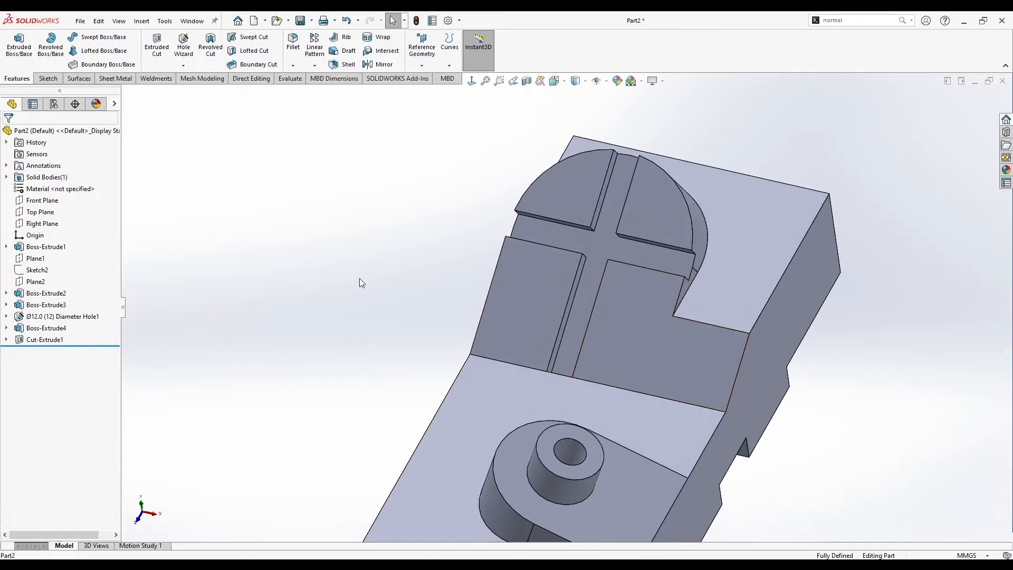
pyautogui.press('z')
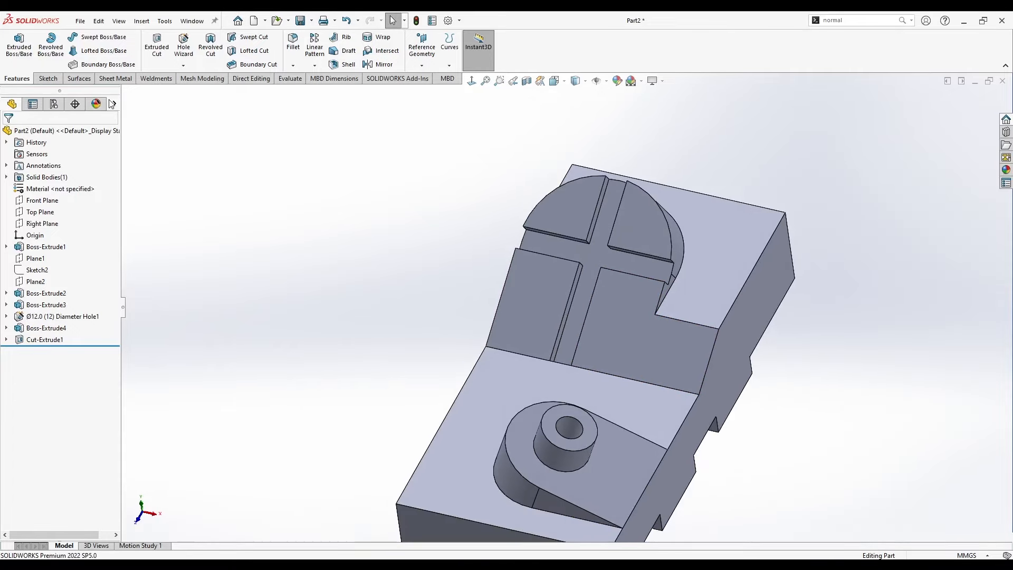
pyautogui.click(188, 45)
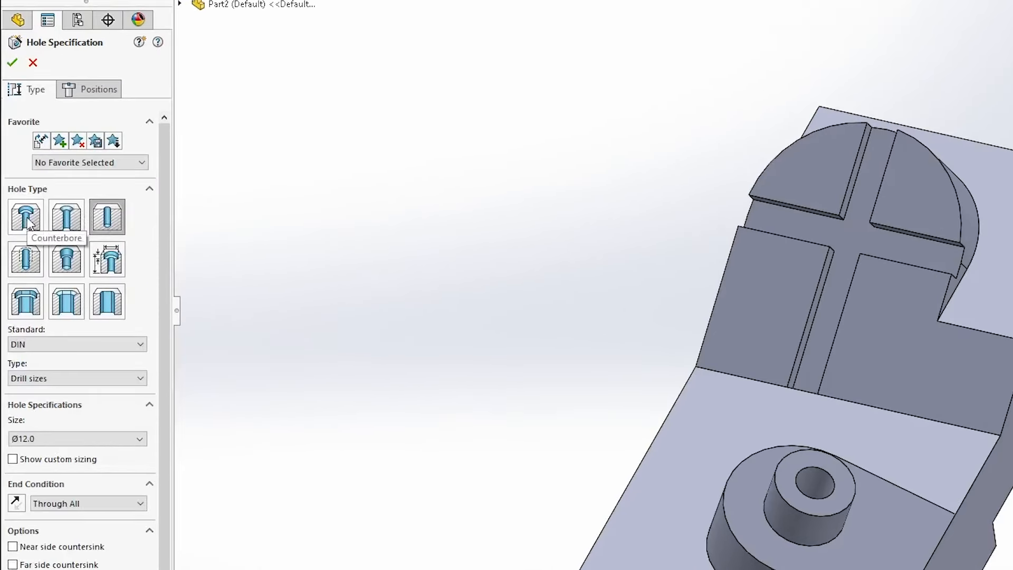
pyautogui.click(26, 217)
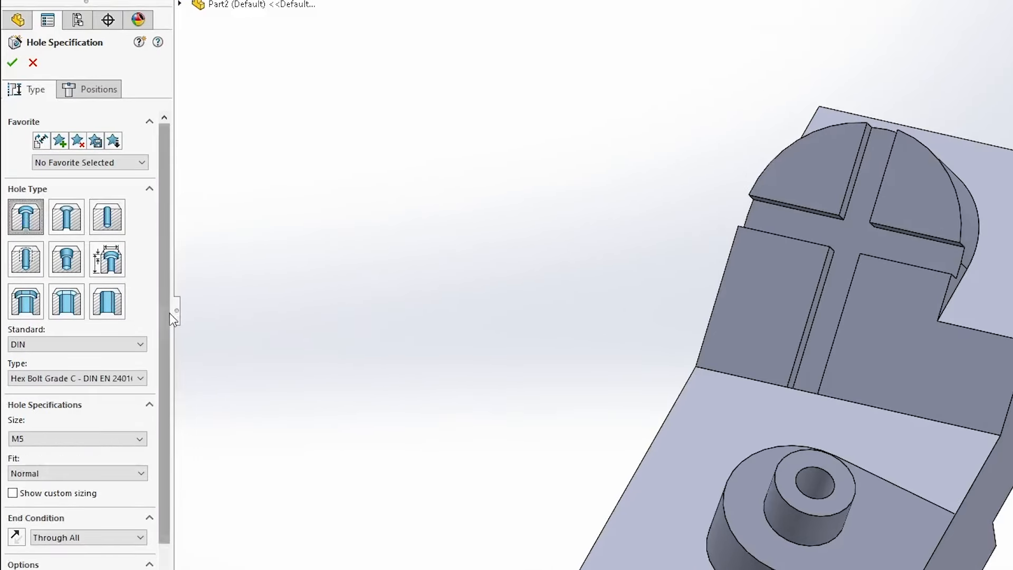
pyautogui.scroll(-3, 46, 404)
pyautogui.click(34, 405)
pyautogui.click(83, 423)
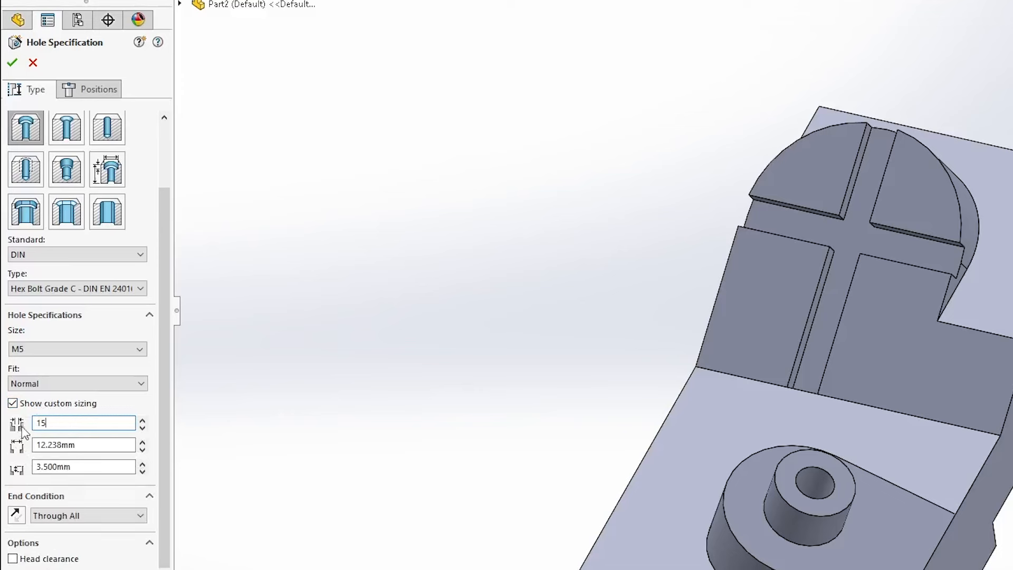
pyautogui.press('Tab')
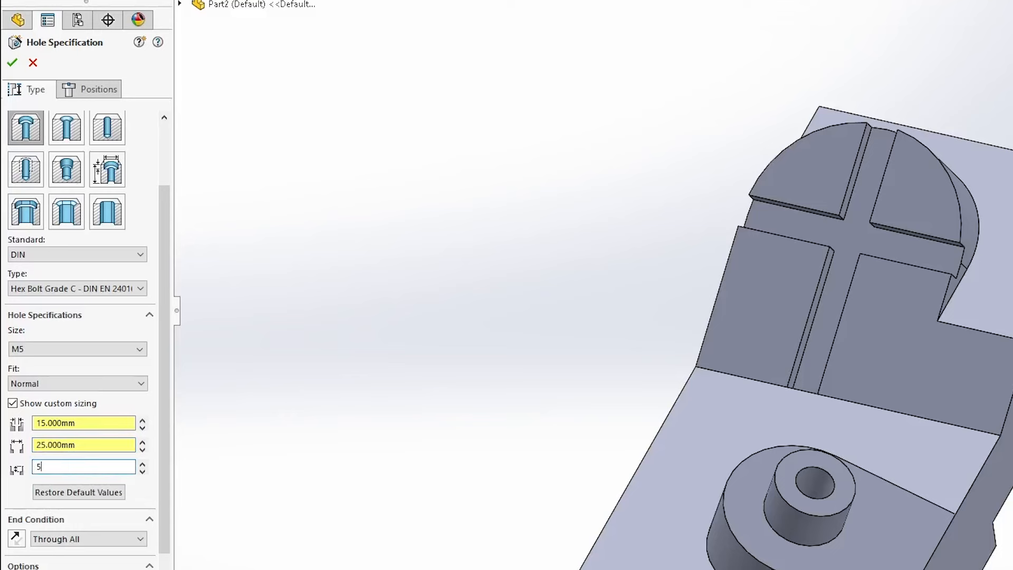
pyautogui.press('Return')
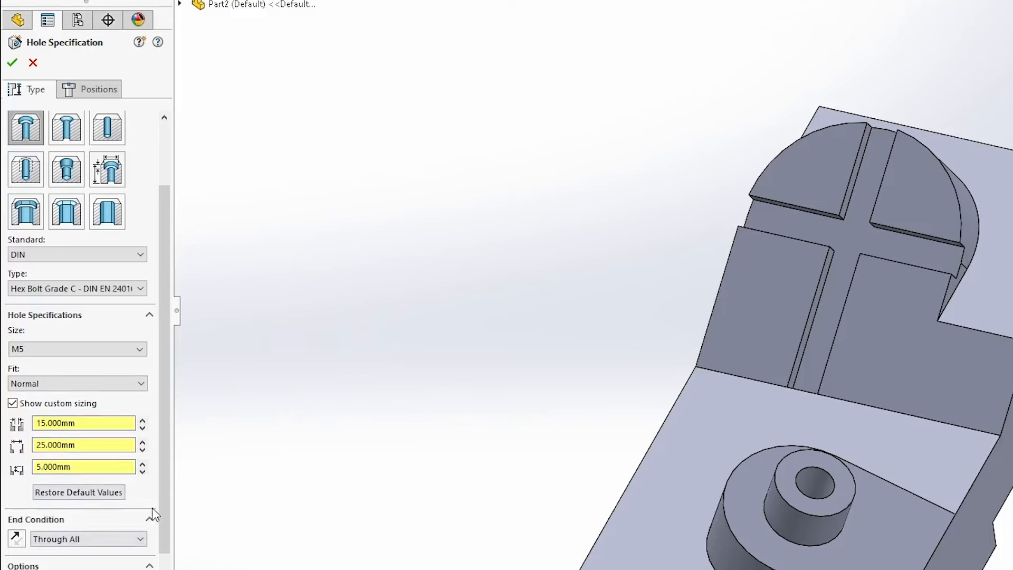
pyautogui.scroll(-3, 152, 508)
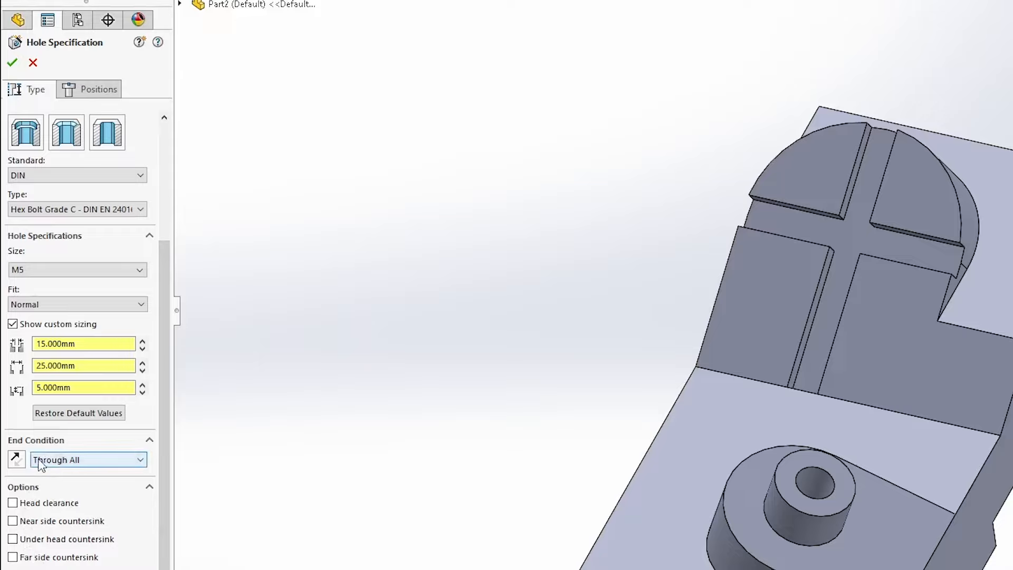
pyautogui.scroll(5, 168, 428)
# Place the counterbored hole at the centre of the crossed slots and compare the result with the sample part.
pyautogui.click(89, 90)
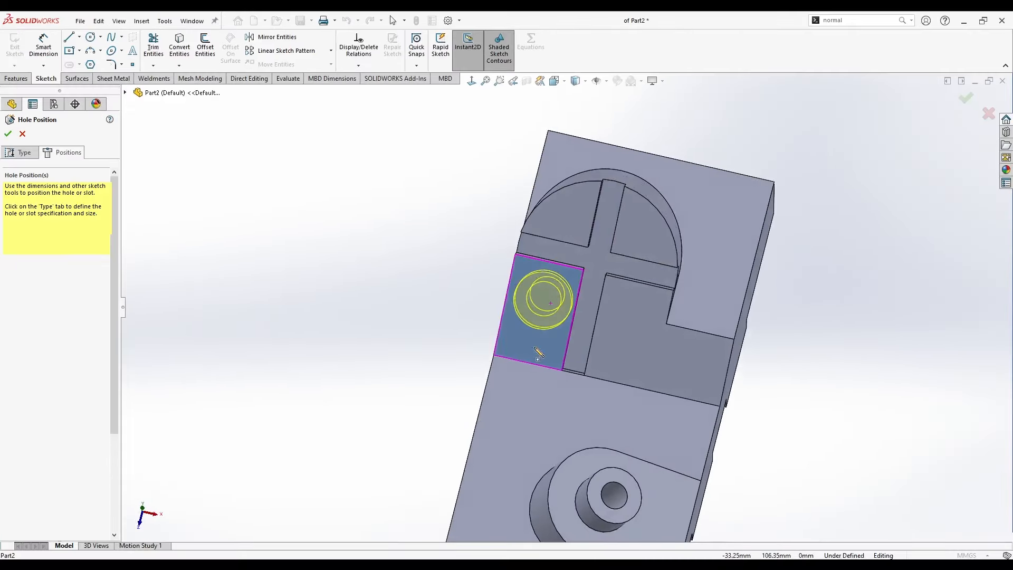
pyautogui.click(665, 218)
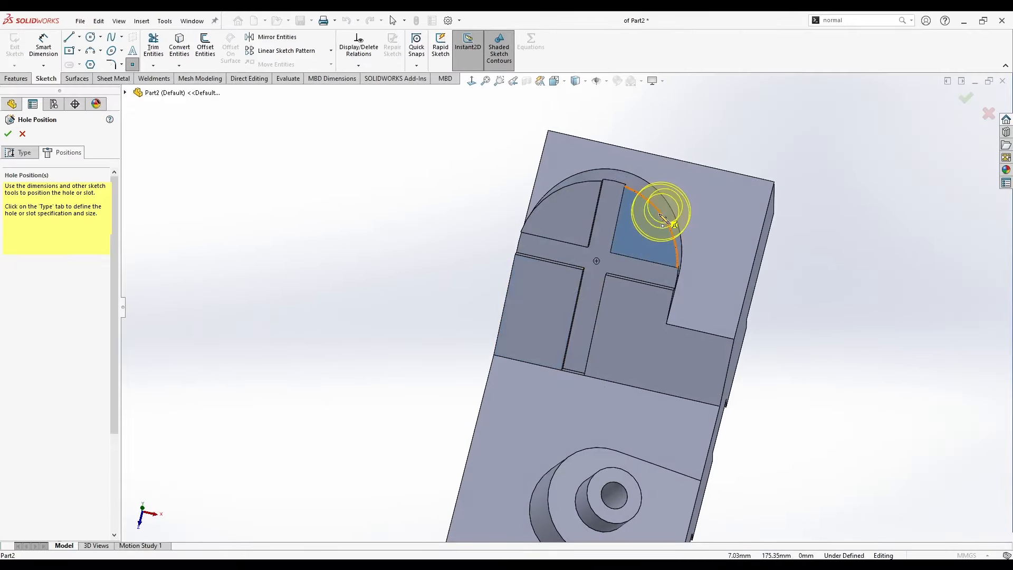
pyautogui.click(596, 261)
pyautogui.click(8, 135)
pyautogui.moveTo(420, 304); pyautogui.dragTo(581, 402, button='middle')
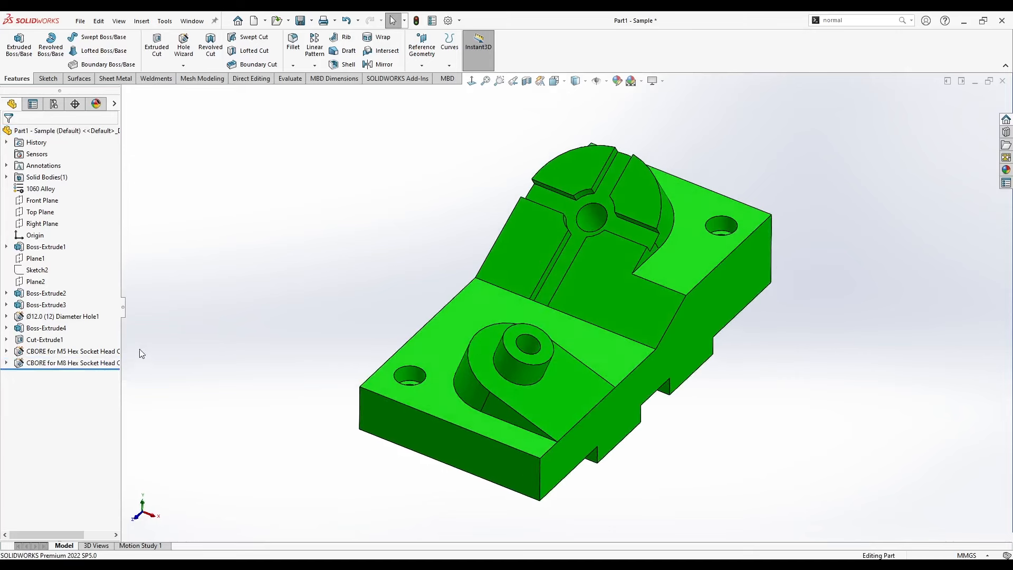
pyautogui.moveTo(125, 307); pyautogui.dragTo(159, 305)
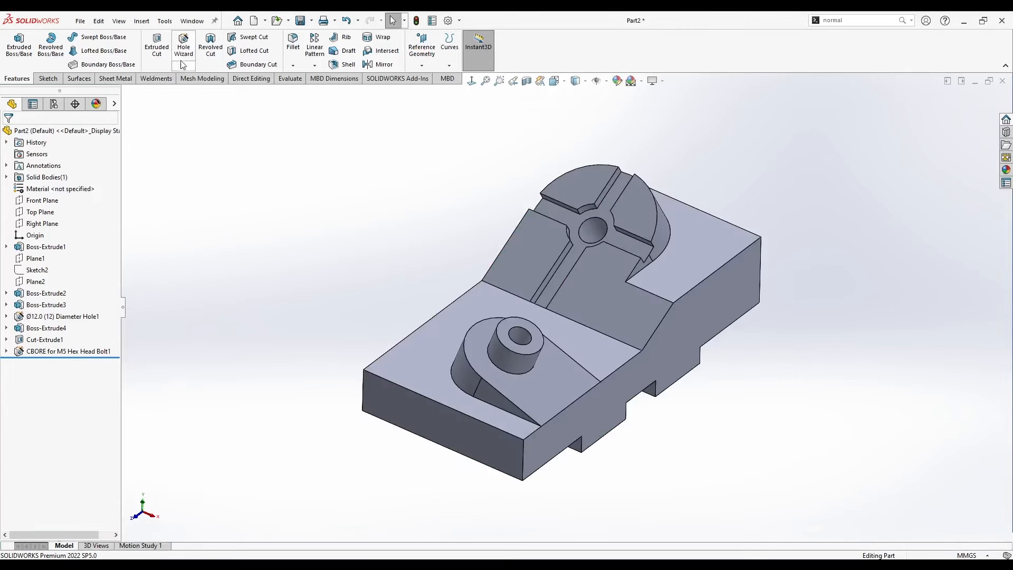
# Set up a DIN counterbore for an M8 Hex Socket Head (Fine) DIN 912 screw, Normal fit, Through All, with custom sizing off.
pyautogui.click(177, 49)
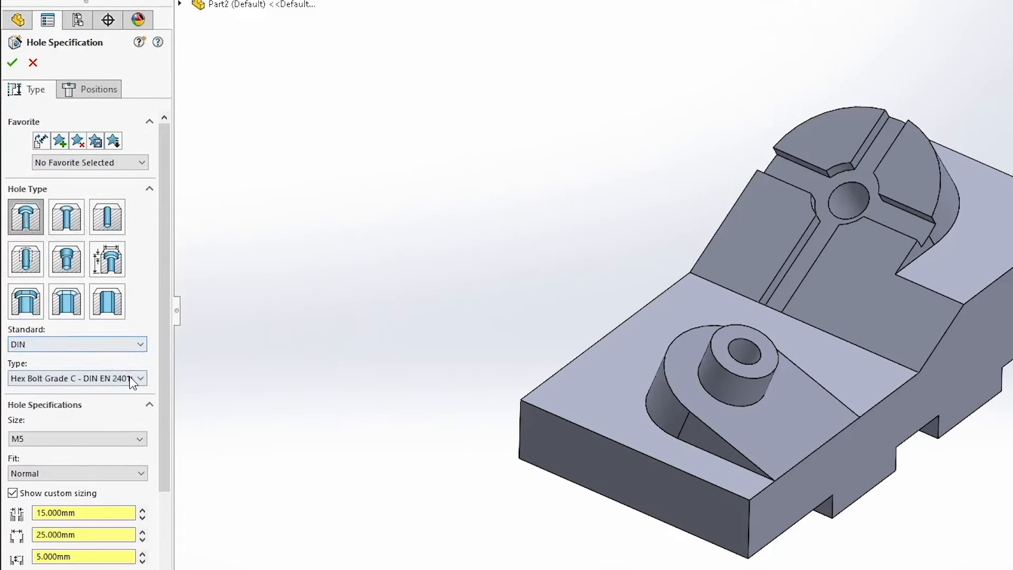
pyautogui.click(129, 378)
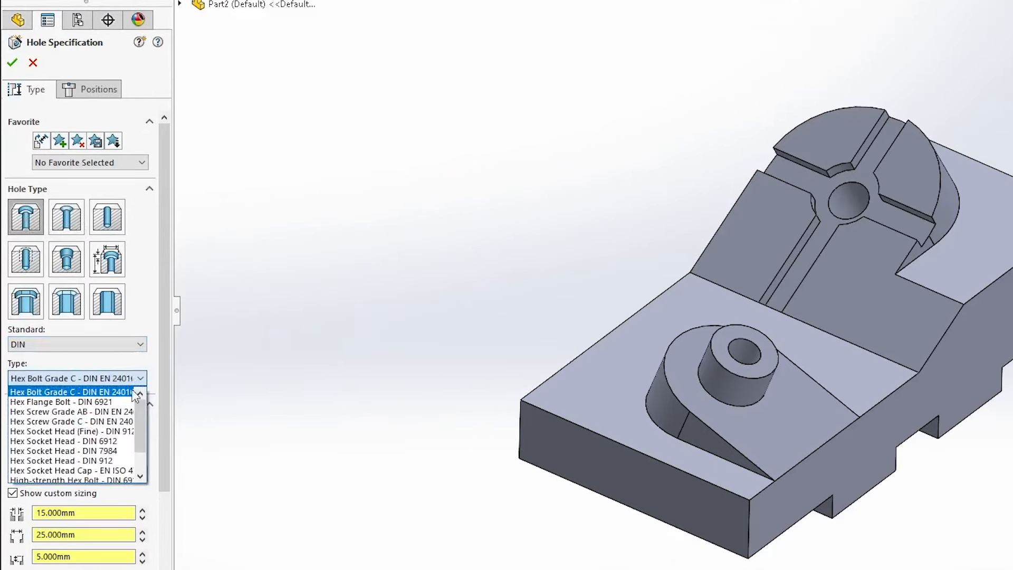
pyautogui.click(112, 431)
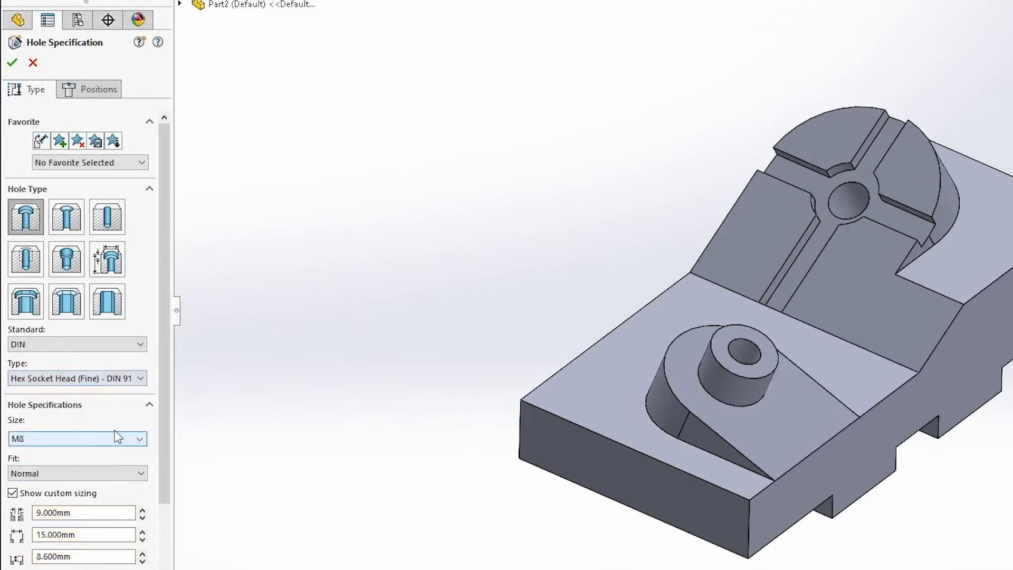
pyautogui.click(13, 493)
pyautogui.scroll(-3, 161, 408)
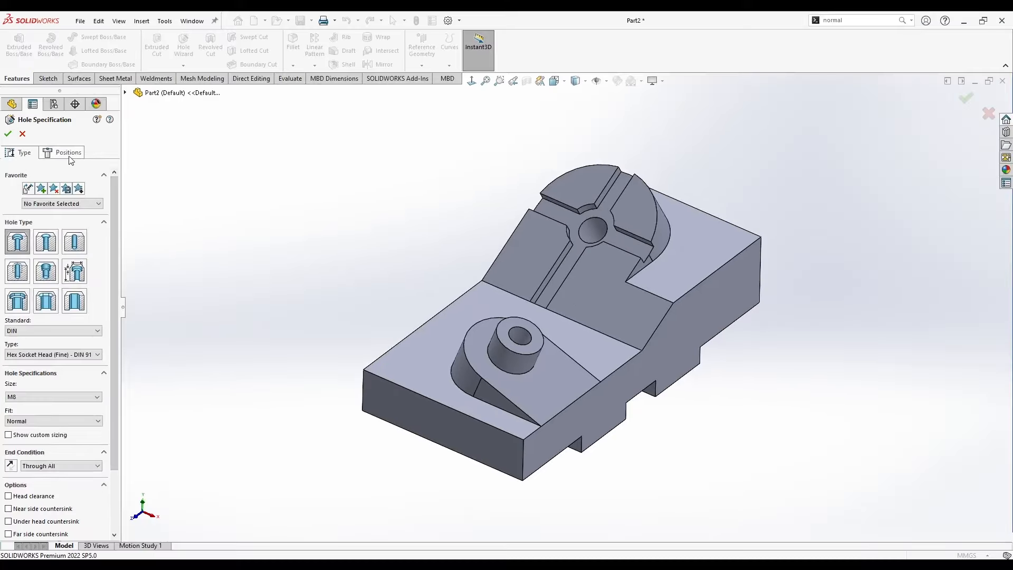
# Place one counterbored hole near the outer corner of the lower top face and another near the far corner of the raised top face.
pyautogui.click(90, 90)
pyautogui.click(63, 246)
pyautogui.moveTo(203, 296)
pyautogui.mouseDown(button='middle')
pyautogui.moveTo(297, 310)
pyautogui.moveTo(266, 324)
pyautogui.mouseUp(button='middle')
pyautogui.moveTo(440, 333); pyautogui.dragTo(398, 356, button='middle')
pyautogui.click(400, 358)
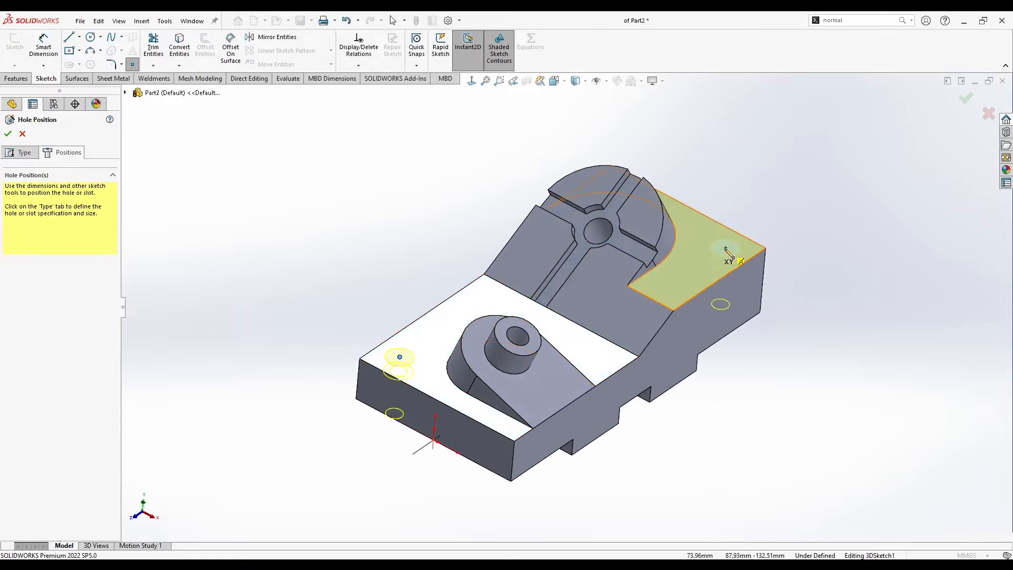
pyautogui.press('Escape')
# In the top view, dimension the hole on the raised face 15 mm from the base's long side edge.
pyautogui.moveTo(432, 240); pyautogui.dragTo(450, 369, button='middle')
pyautogui.moveTo(423, 280); pyautogui.dragTo(417, 319, button='middle')
pyautogui.press('space')
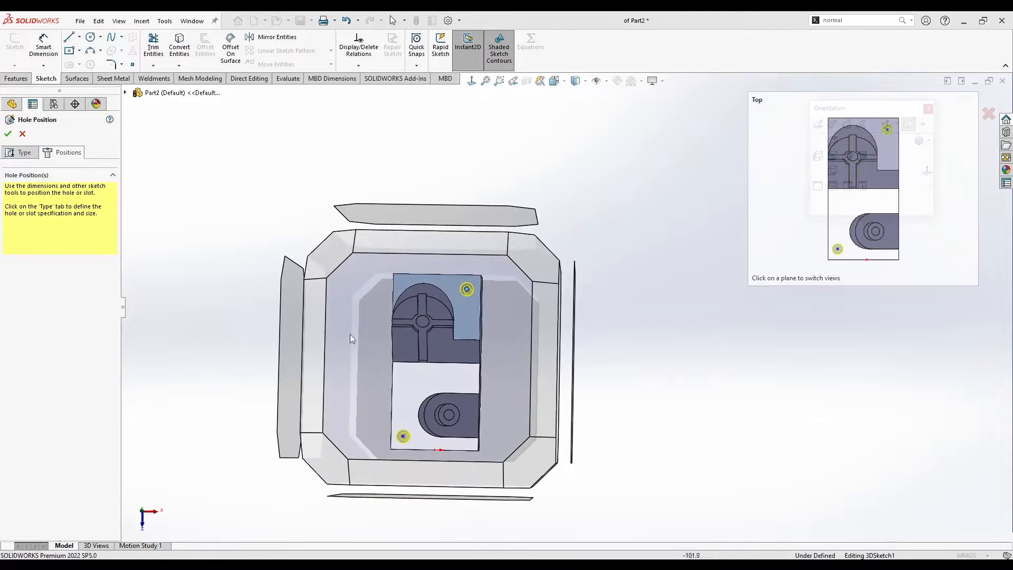
pyautogui.moveTo(430, 372); pyautogui.dragTo(371, 311, button='middle')
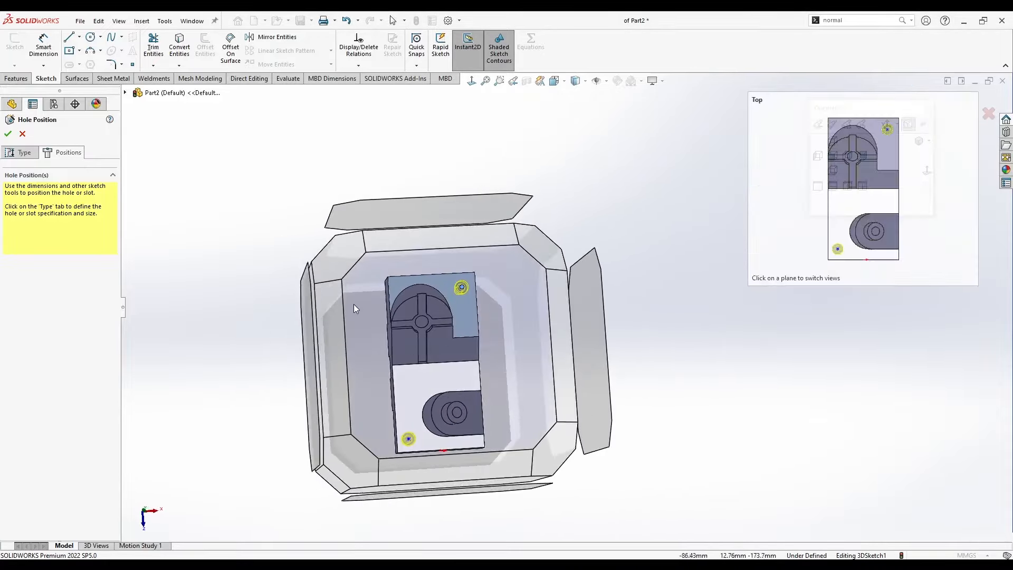
pyautogui.click(362, 319)
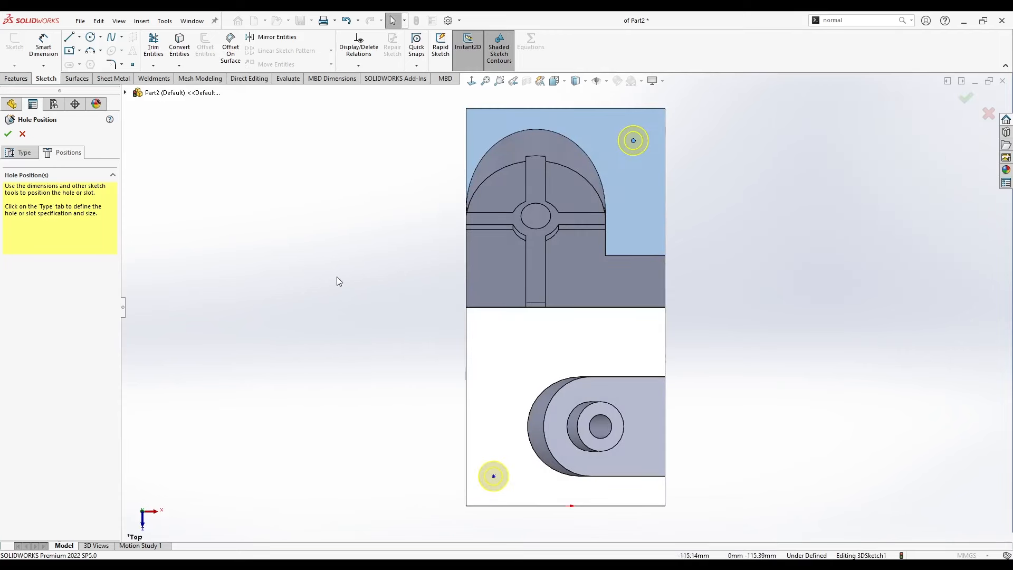
pyautogui.click(45, 52)
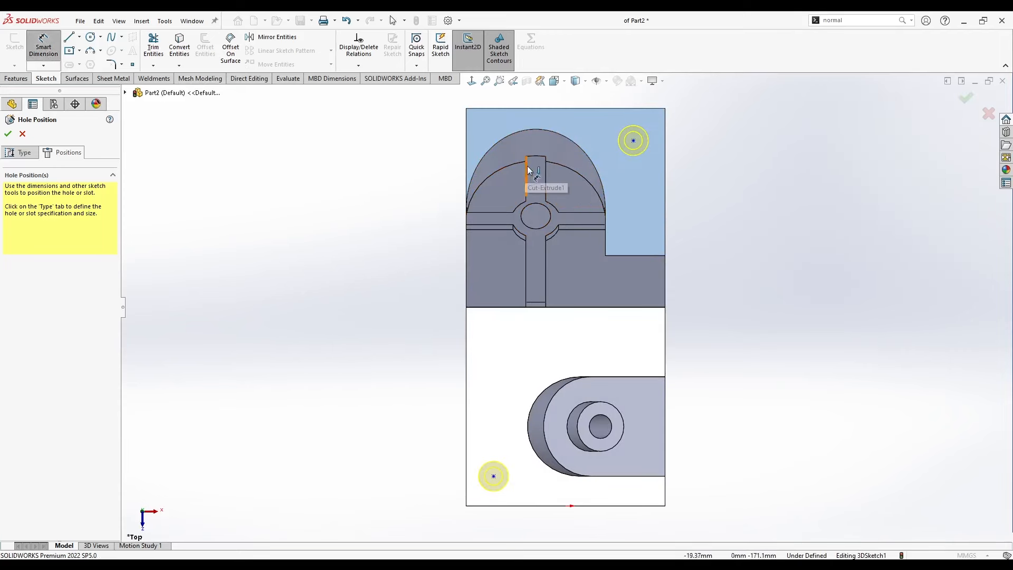
pyautogui.click(634, 141)
pyautogui.click(665, 137)
pyautogui.scroll(1, 654, 112)
pyautogui.click(637, 109)
pyautogui.press('Return')
# Dimension the same raised-face hole 20 mm from the base's rear end edge.
pyautogui.click(623, 168)
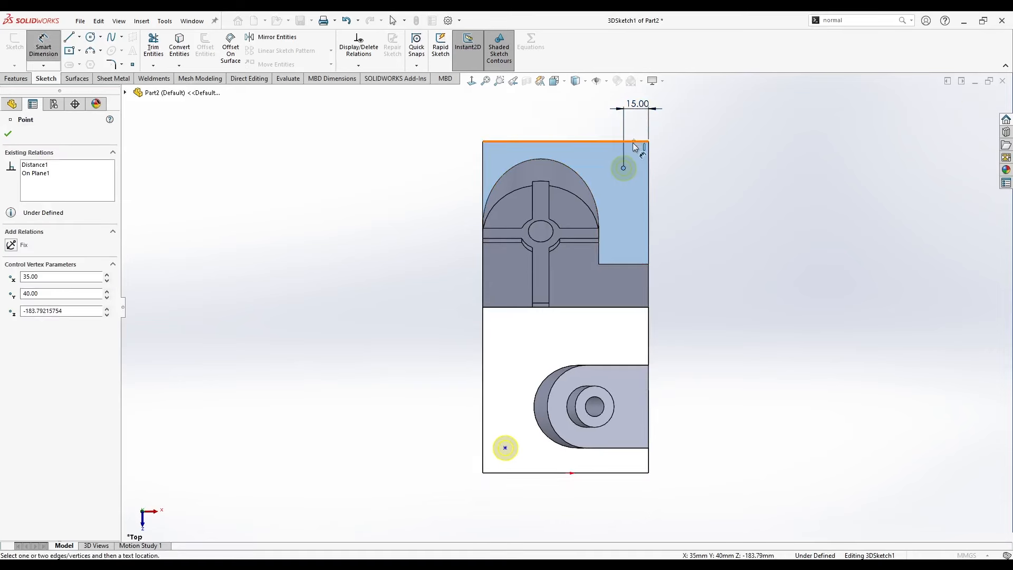
pyautogui.click(632, 141)
pyautogui.click(678, 152)
pyautogui.write('20')
pyautogui.press('Return')
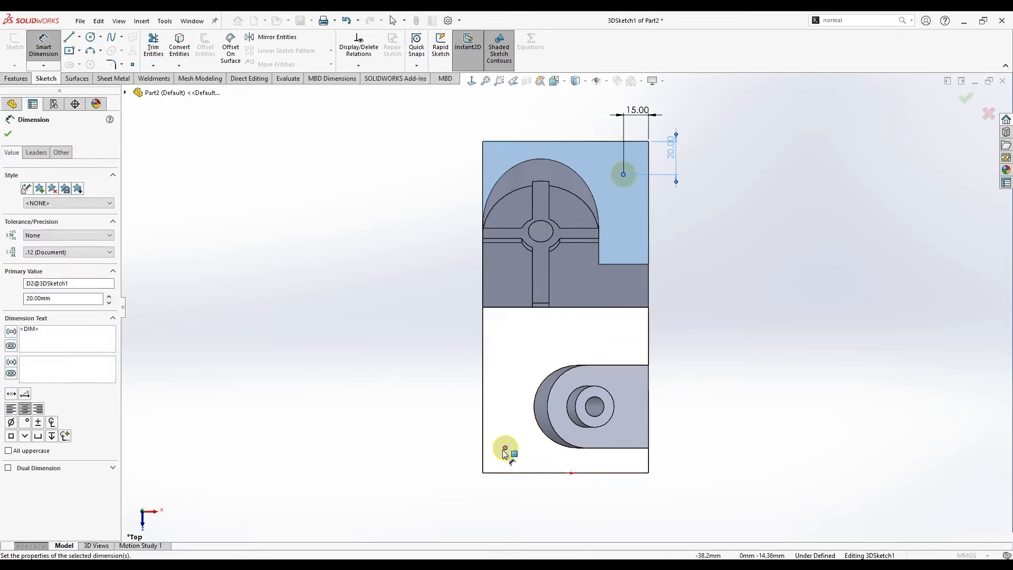
# Dimension the hole on the lower face 15 mm from the base's long side edge and 20 mm from the front end edge.
pyautogui.click(505, 448)
pyautogui.click(484, 452)
pyautogui.click(464, 500)
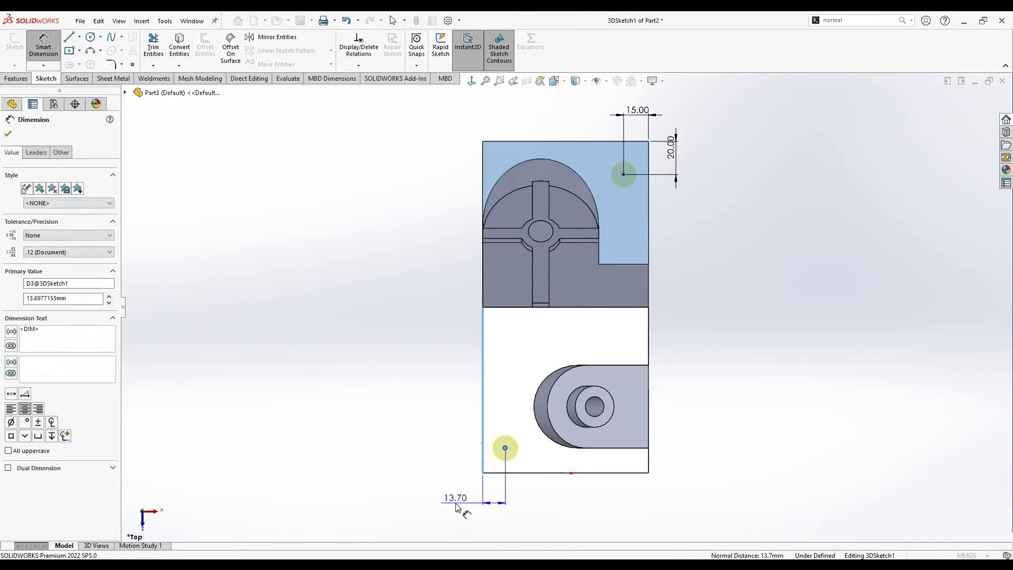
pyautogui.write('15')
pyautogui.press('Return')
pyautogui.click(507, 448)
pyautogui.click(516, 473)
pyautogui.click(463, 464)
pyautogui.write('20')
pyautogui.press('Return')
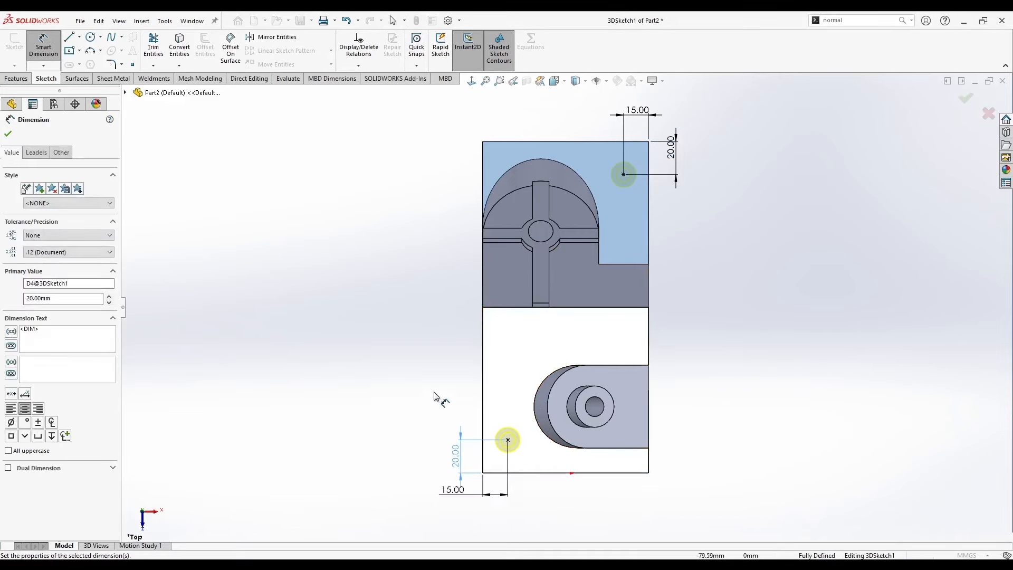
# Finish the pair of M8 counterbored holes and inspect them from above and below the part.
pyautogui.hotkey('ctrl', '7')
pyautogui.click(8, 134)
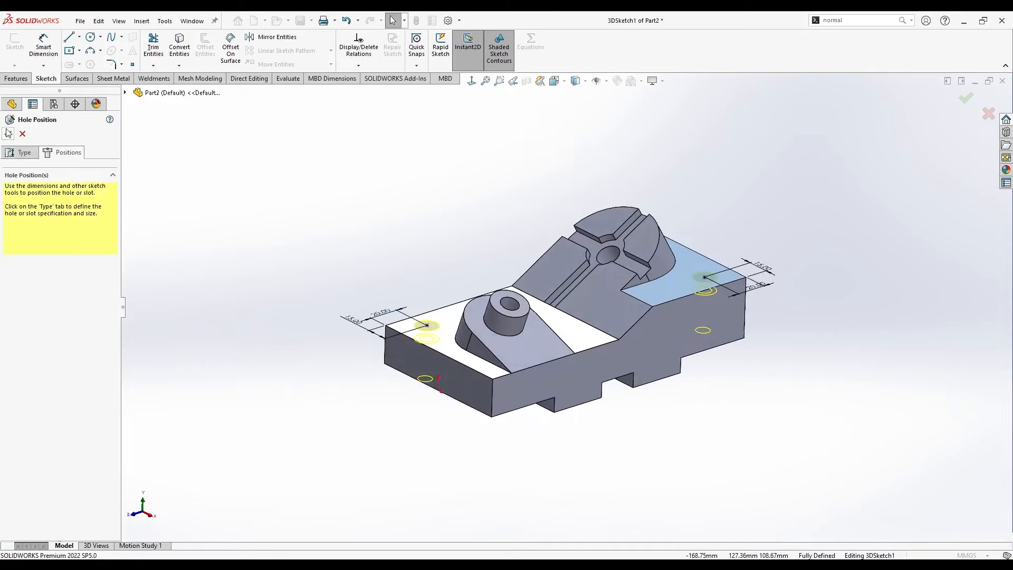
pyautogui.click(8, 134)
pyautogui.moveTo(416, 265); pyautogui.dragTo(471, 222, button='middle')
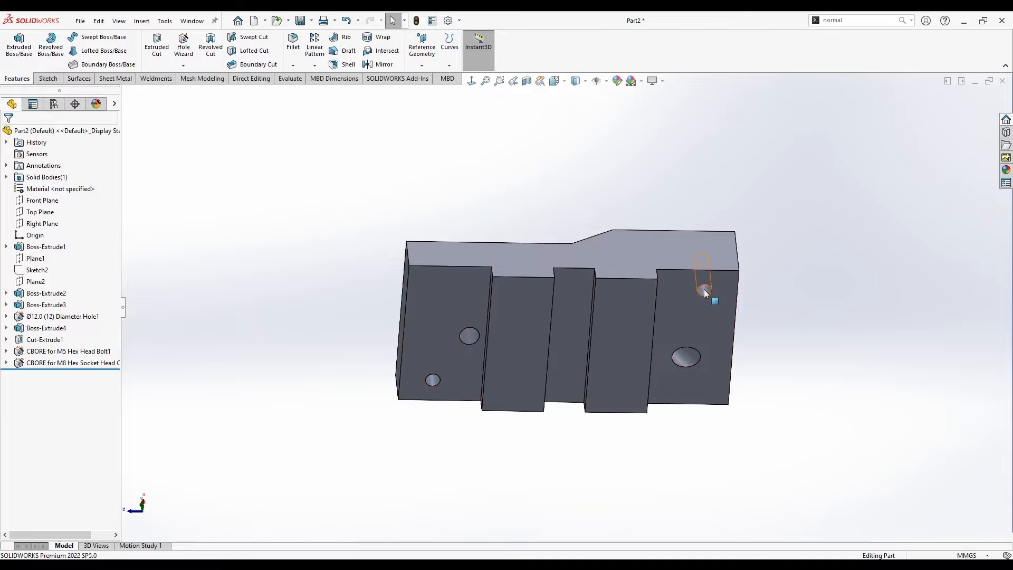
pyautogui.moveTo(578, 280); pyautogui.dragTo(631, 547, button='middle')
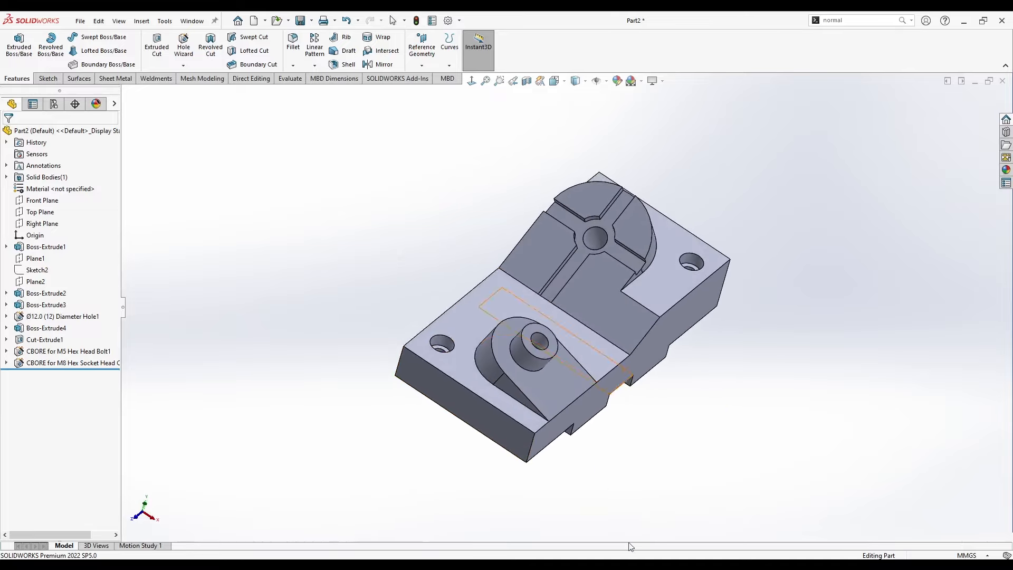
# Colour the whole part red (RGB 255, 0, 0) and show it in the isometric view.
pyautogui.click(619, 83)
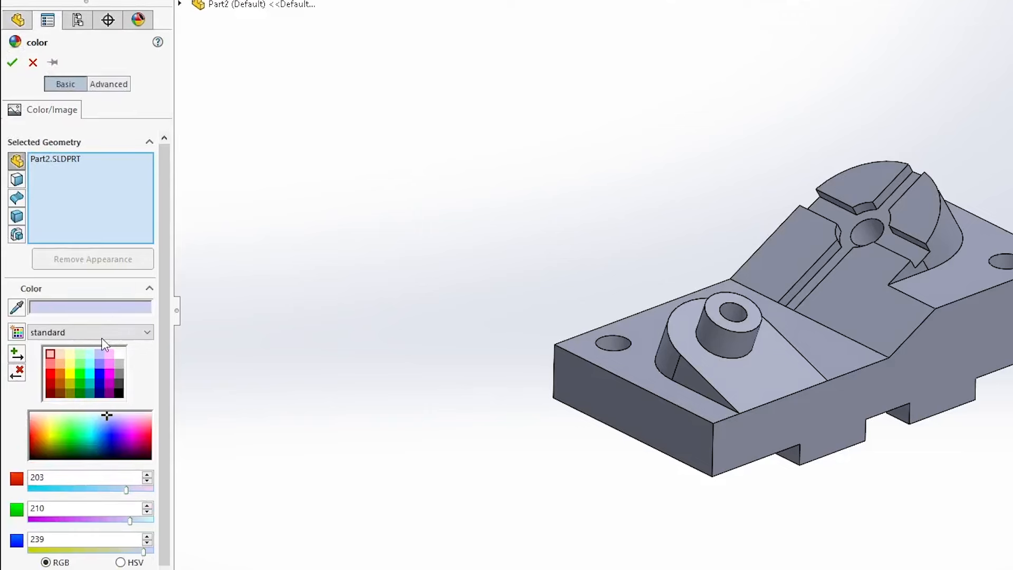
pyautogui.click(51, 372)
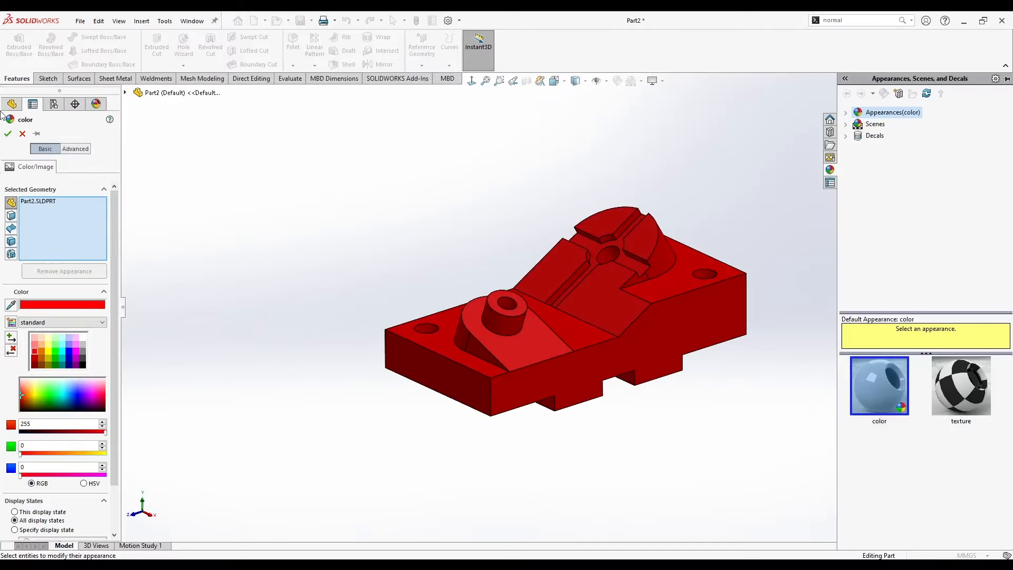
pyautogui.click(8, 133)
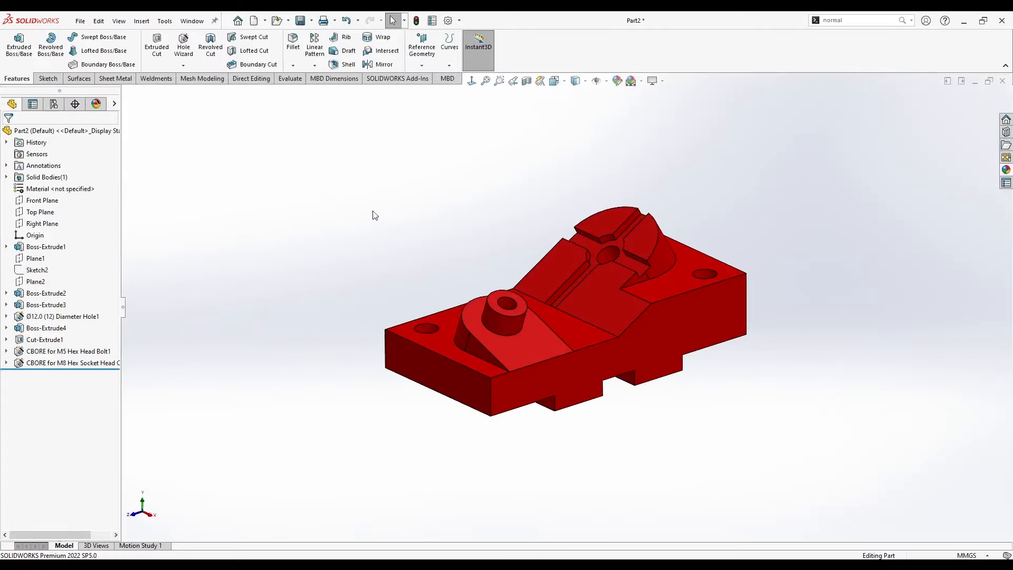
pyautogui.press('space')
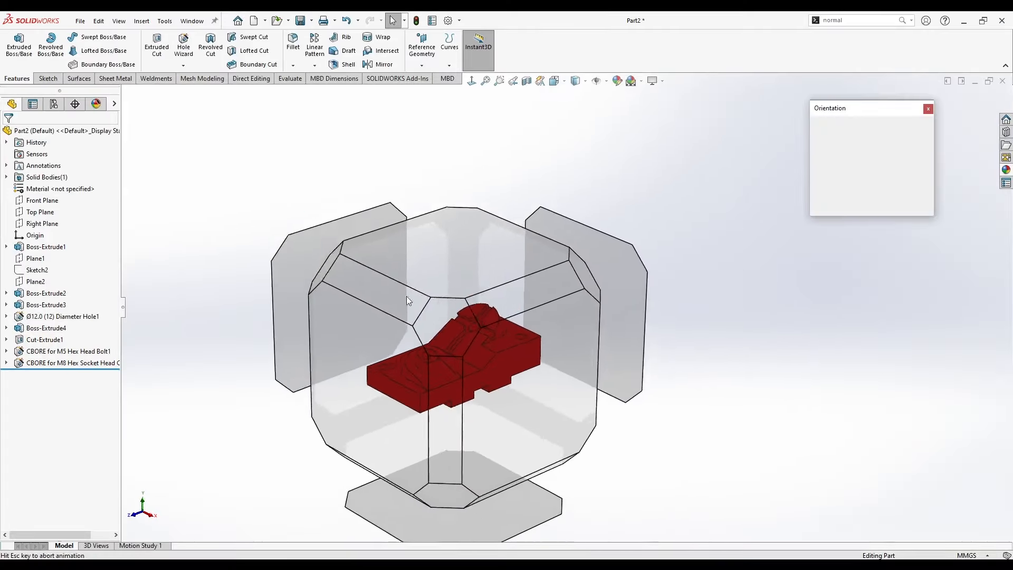
pyautogui.click(435, 337)
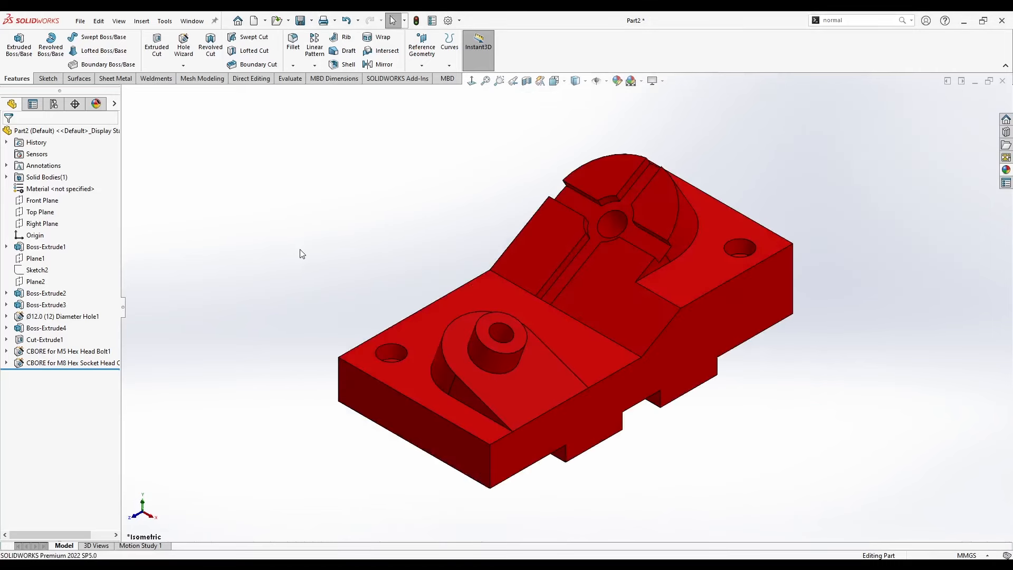